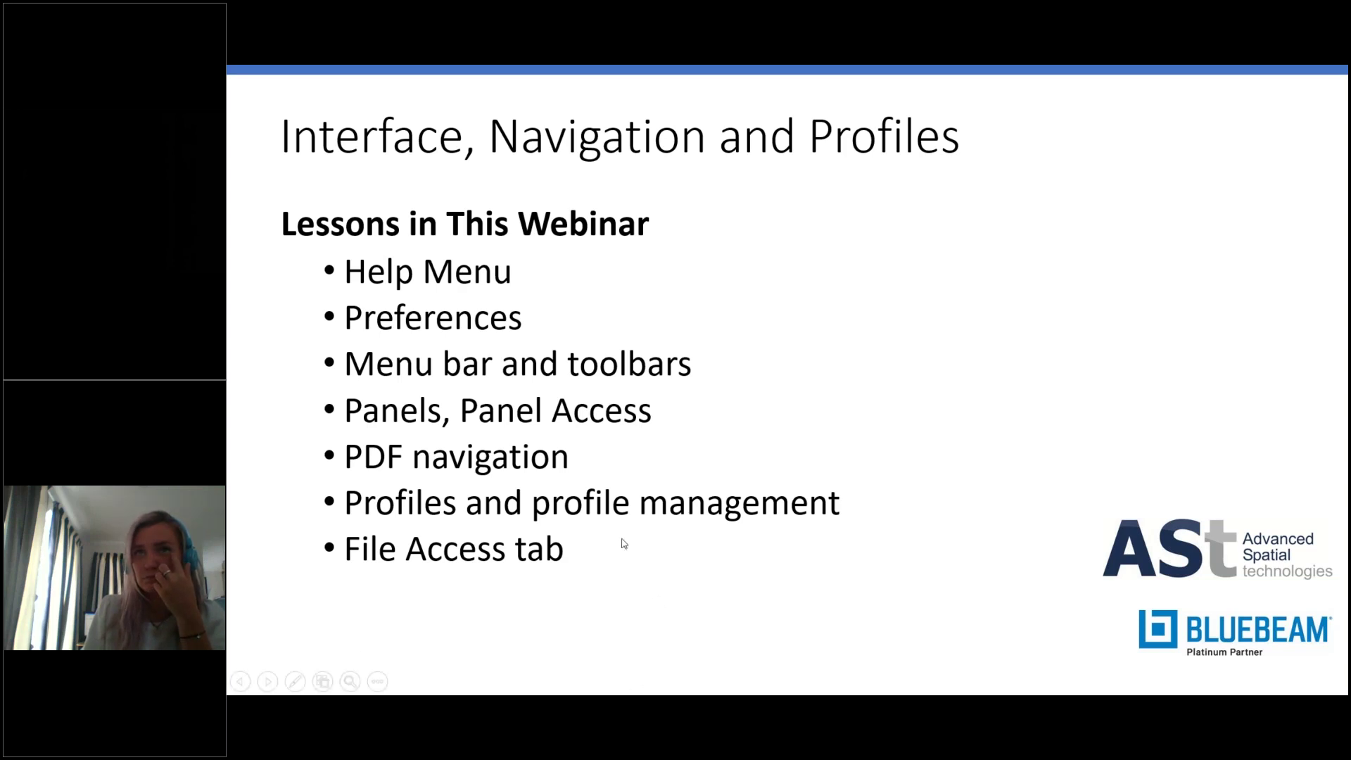
Step: Leave the PowerPoint agenda slide and switch over to Bluebeam Revu
{"action": "key", "text": "alt+Tab"}
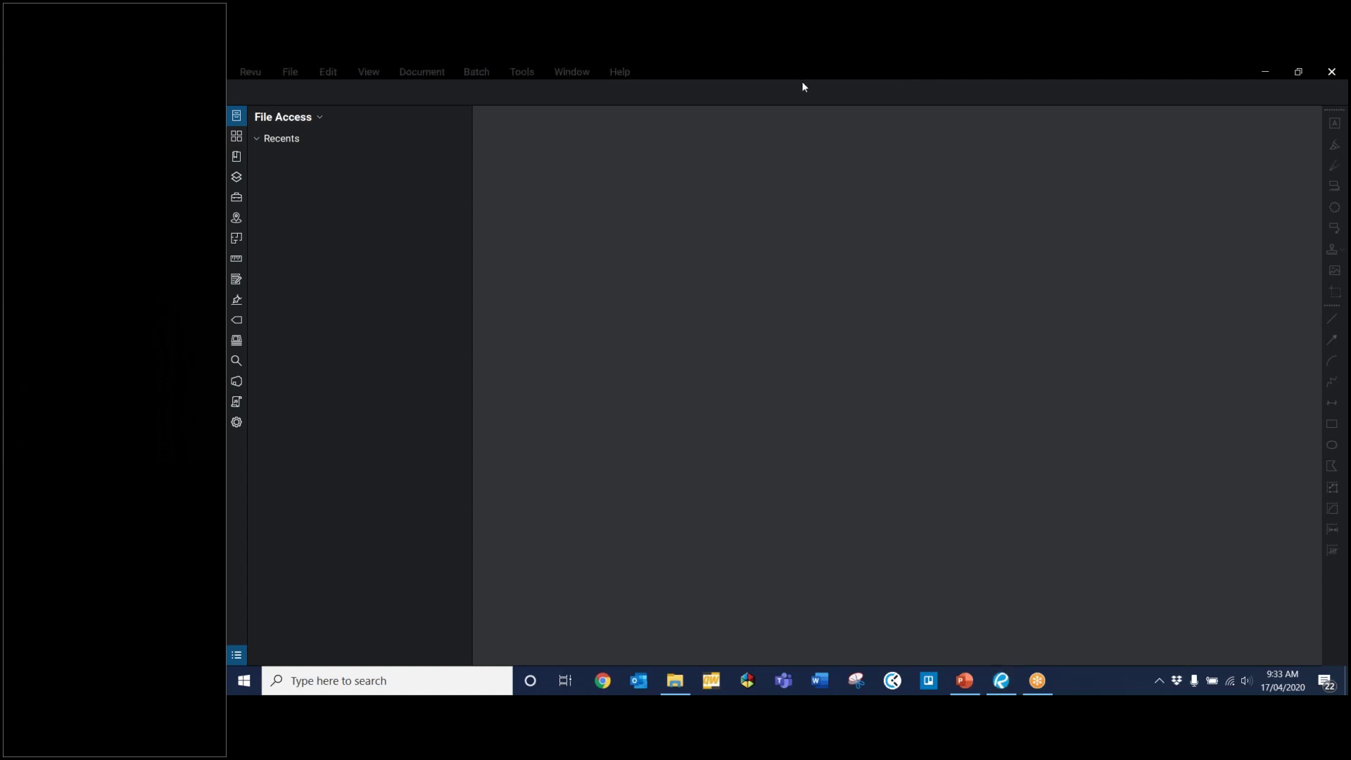
Step: Give focus to the empty Revu window showing the File Access panel
{"action": "left_click", "coordinate": [789, 96]}
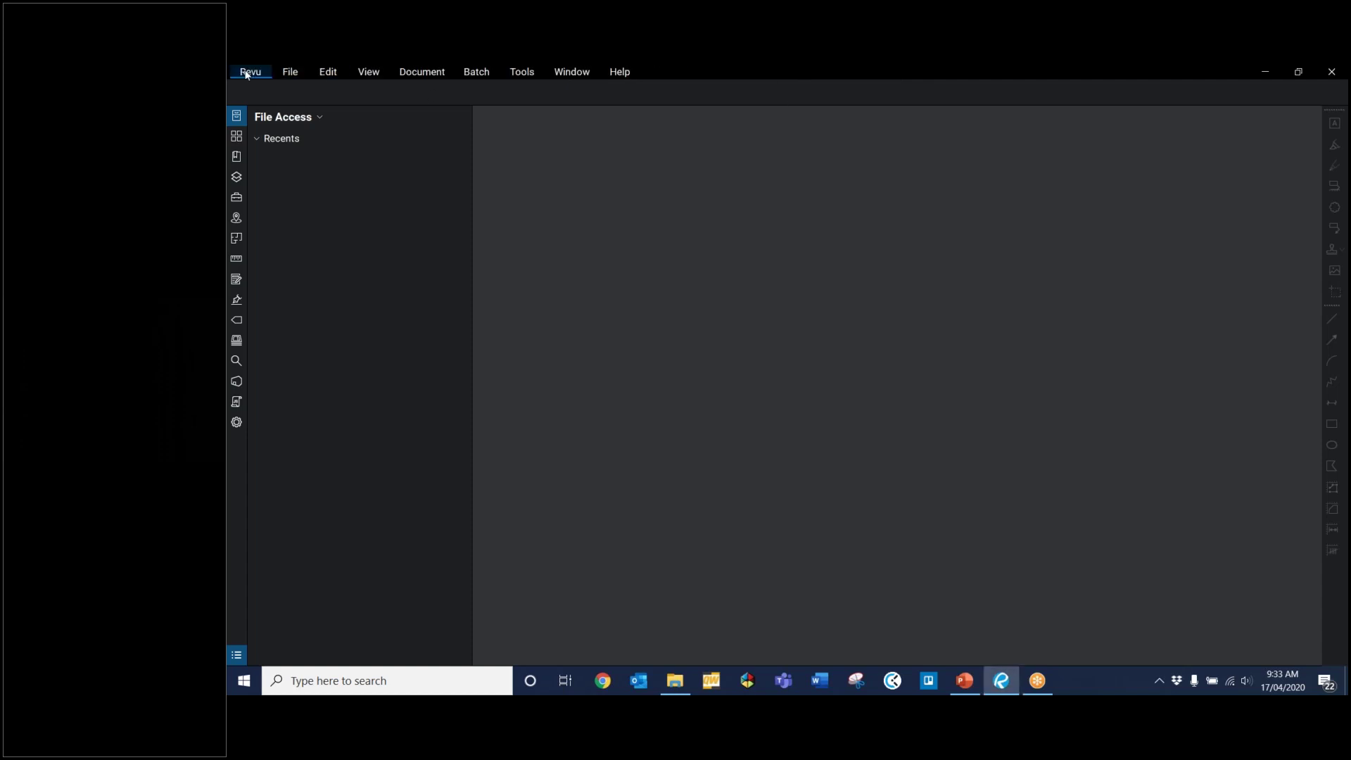
Step: Turn on Reuse Tools in Preferences under Tools > Markup
{"action": "left_click", "coordinate": [239, 71]}
{"action": "left_click", "coordinate": [277, 102]}
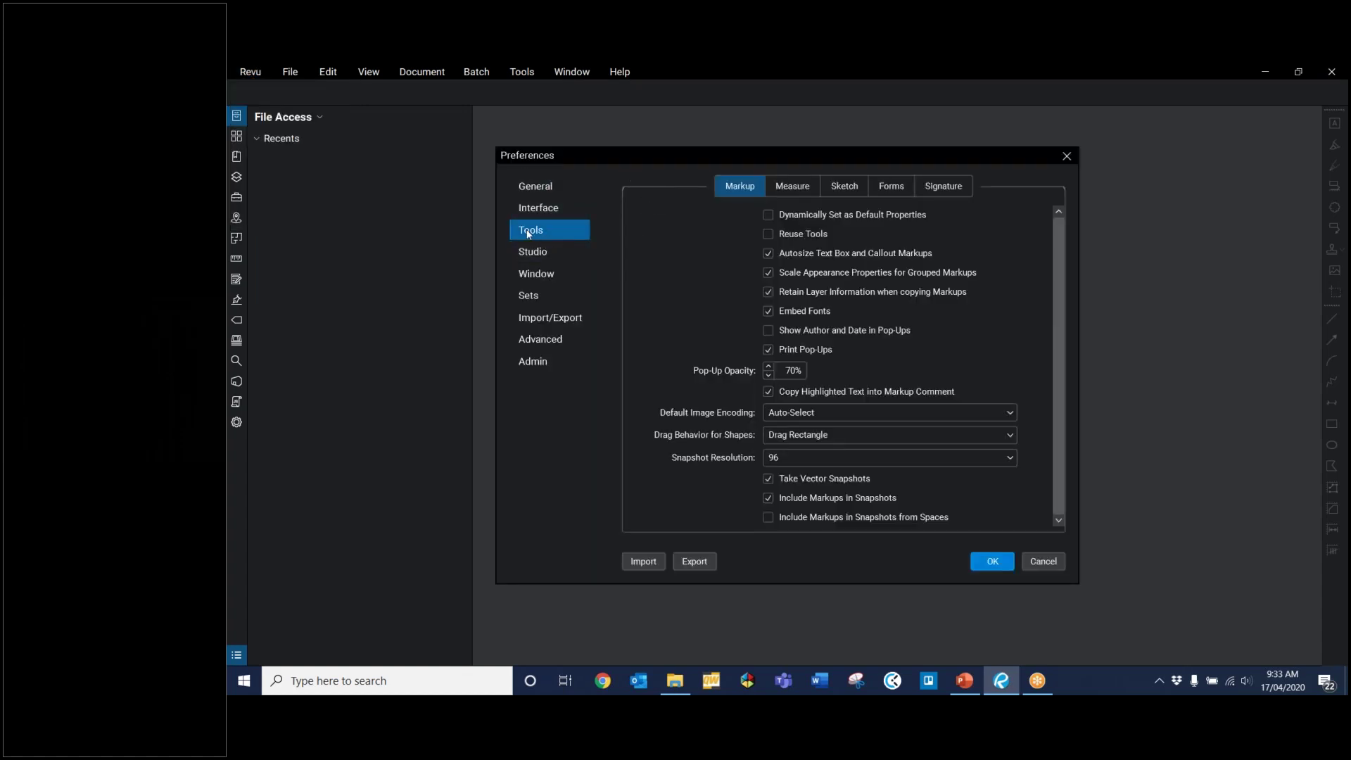
{"action": "left_click", "coordinate": [769, 232]}
Step: Review the Advanced 2D rendering options, keeping the Hardware engine and Iterative Draw mode
{"action": "left_click", "coordinate": [533, 342]}
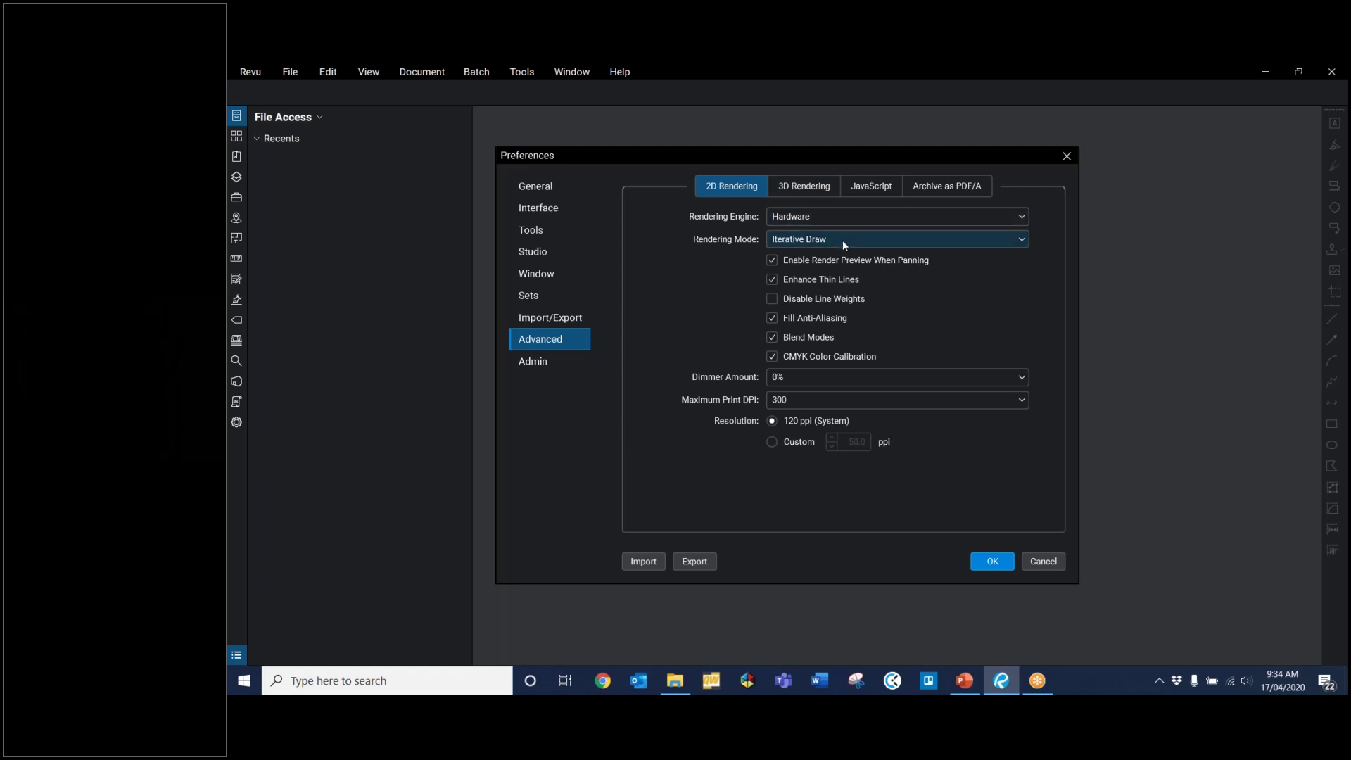
{"action": "left_click", "coordinate": [813, 219]}
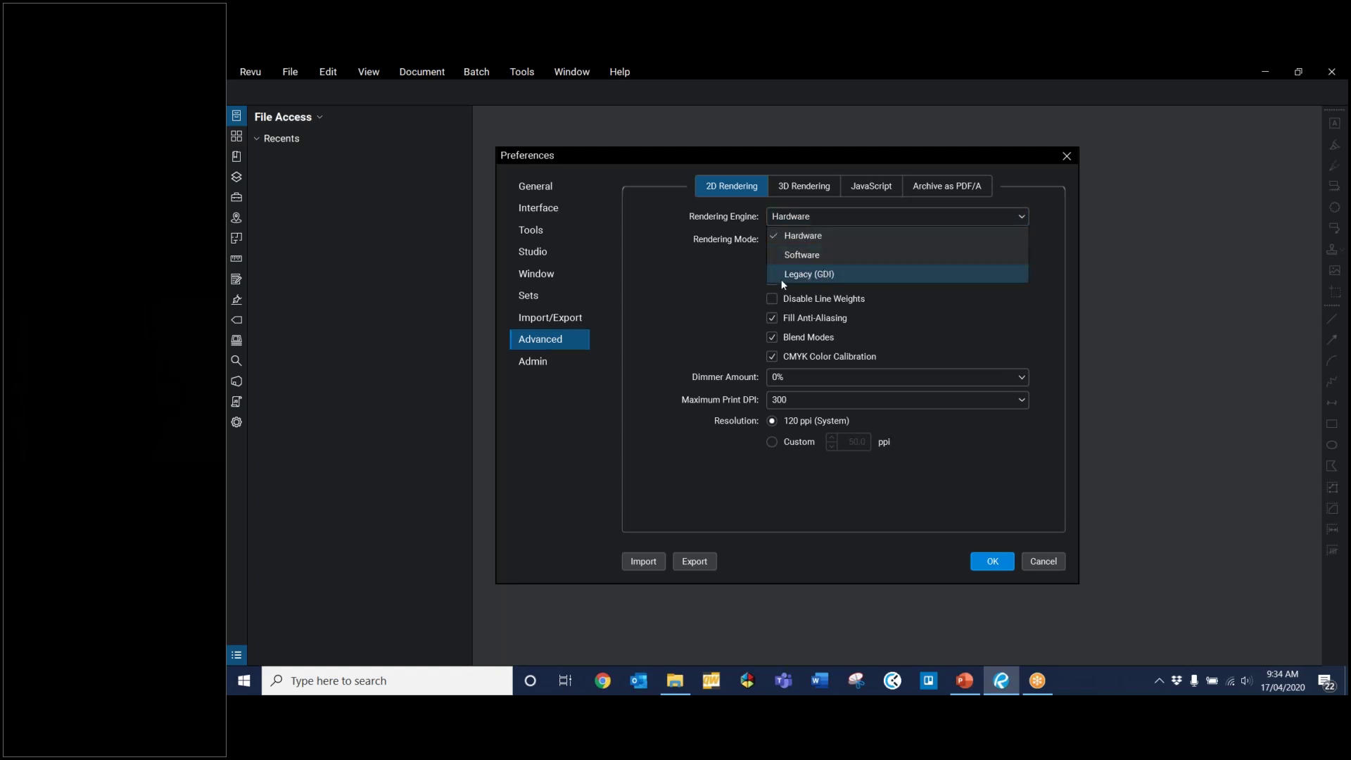
{"action": "left_click", "coordinate": [704, 285]}
{"action": "left_click", "coordinate": [801, 238]}
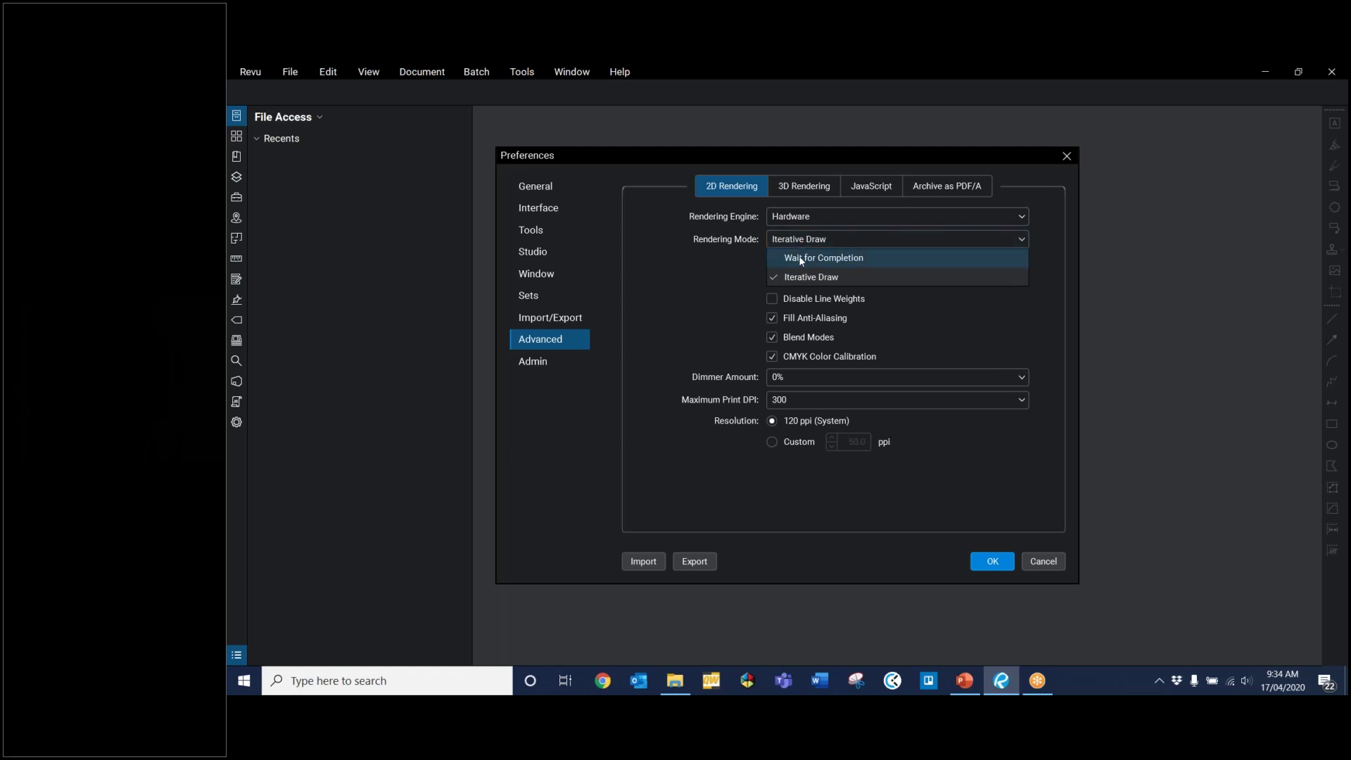
{"action": "left_click", "coordinate": [747, 268]}
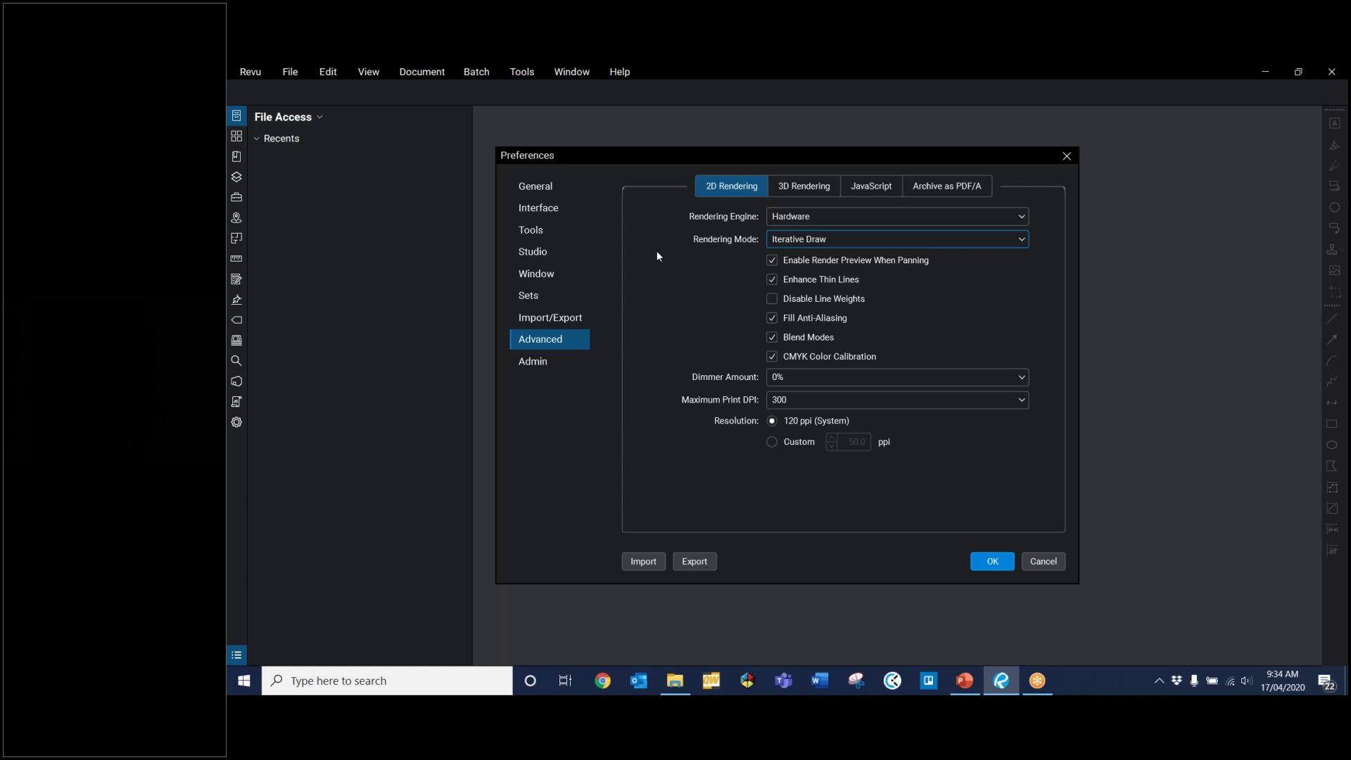
Step: Save the preferences, then view and close the About box showing version 2019.1.16
{"action": "left_click", "coordinate": [976, 560]}
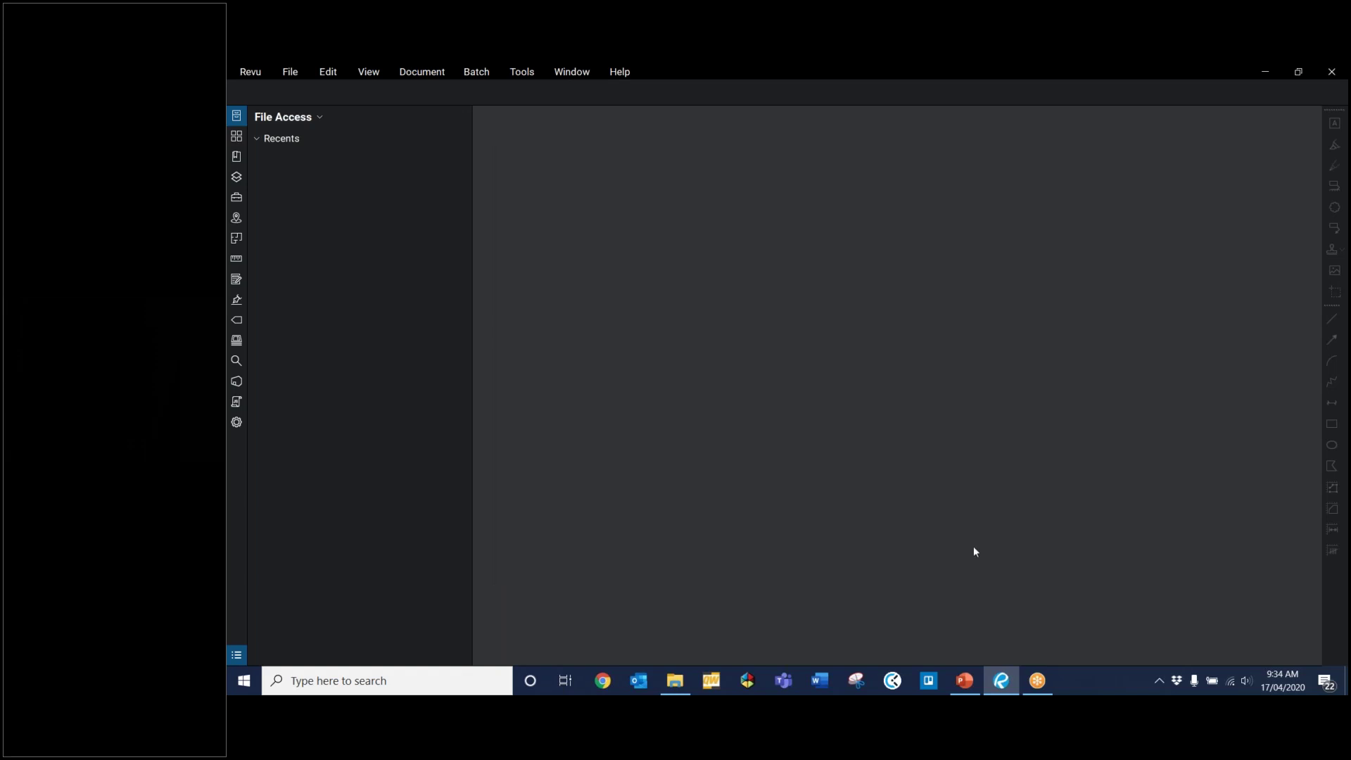
{"action": "left_click", "coordinate": [246, 73]}
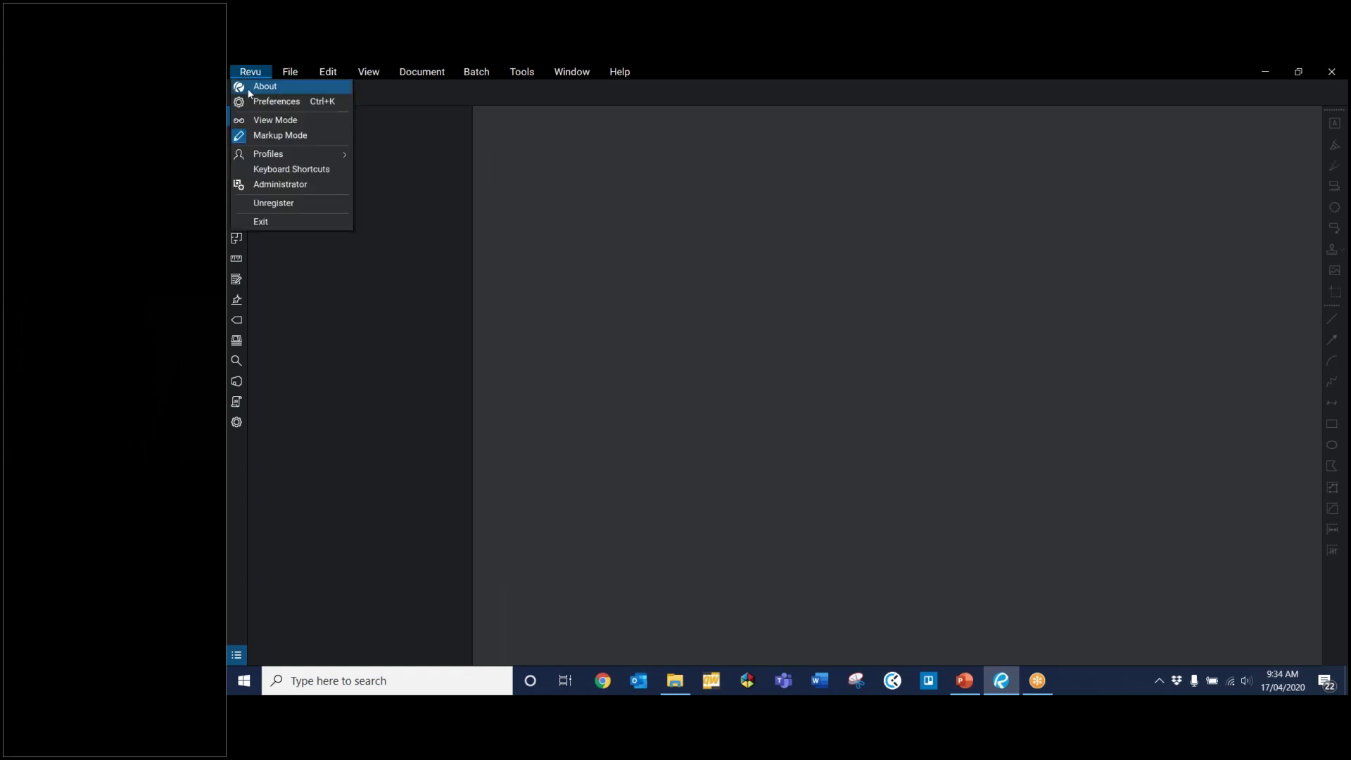
{"action": "left_click", "coordinate": [248, 86]}
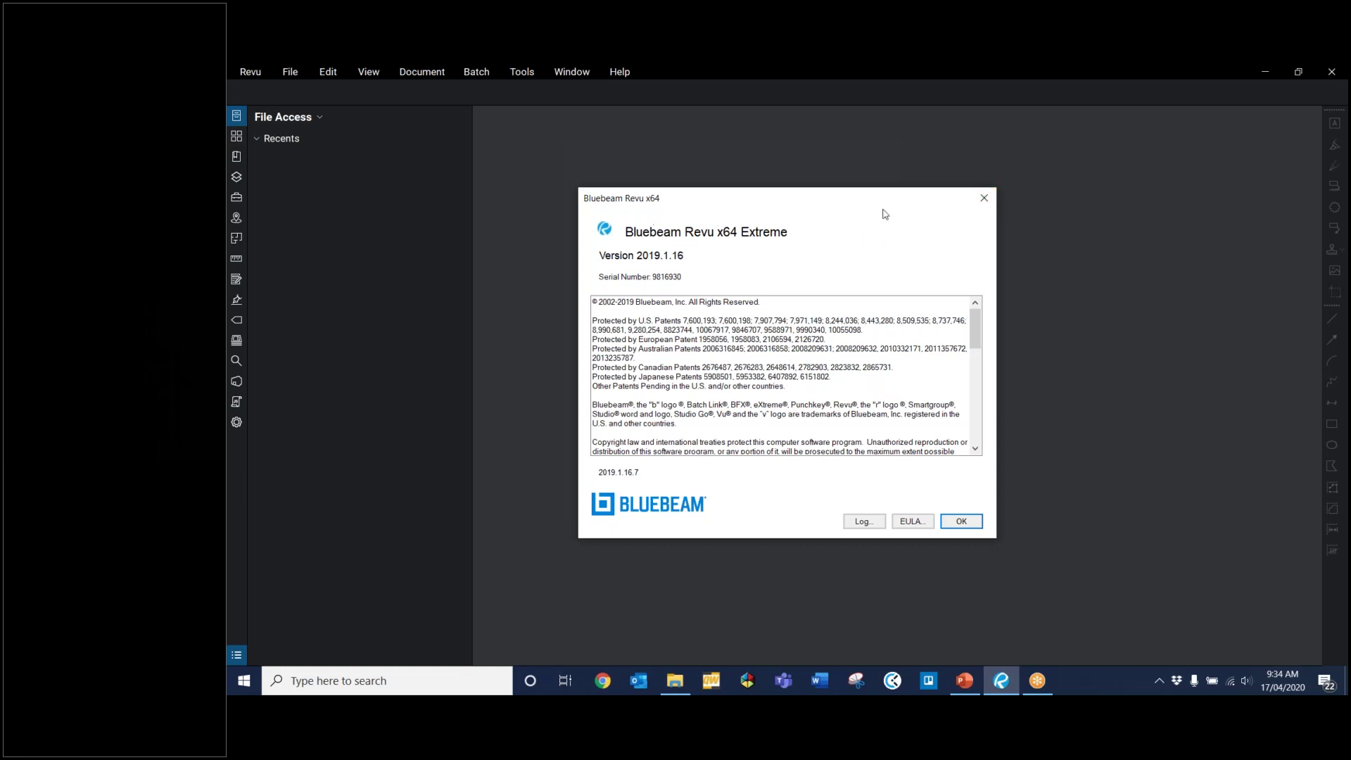
{"action": "left_click", "coordinate": [984, 198]}
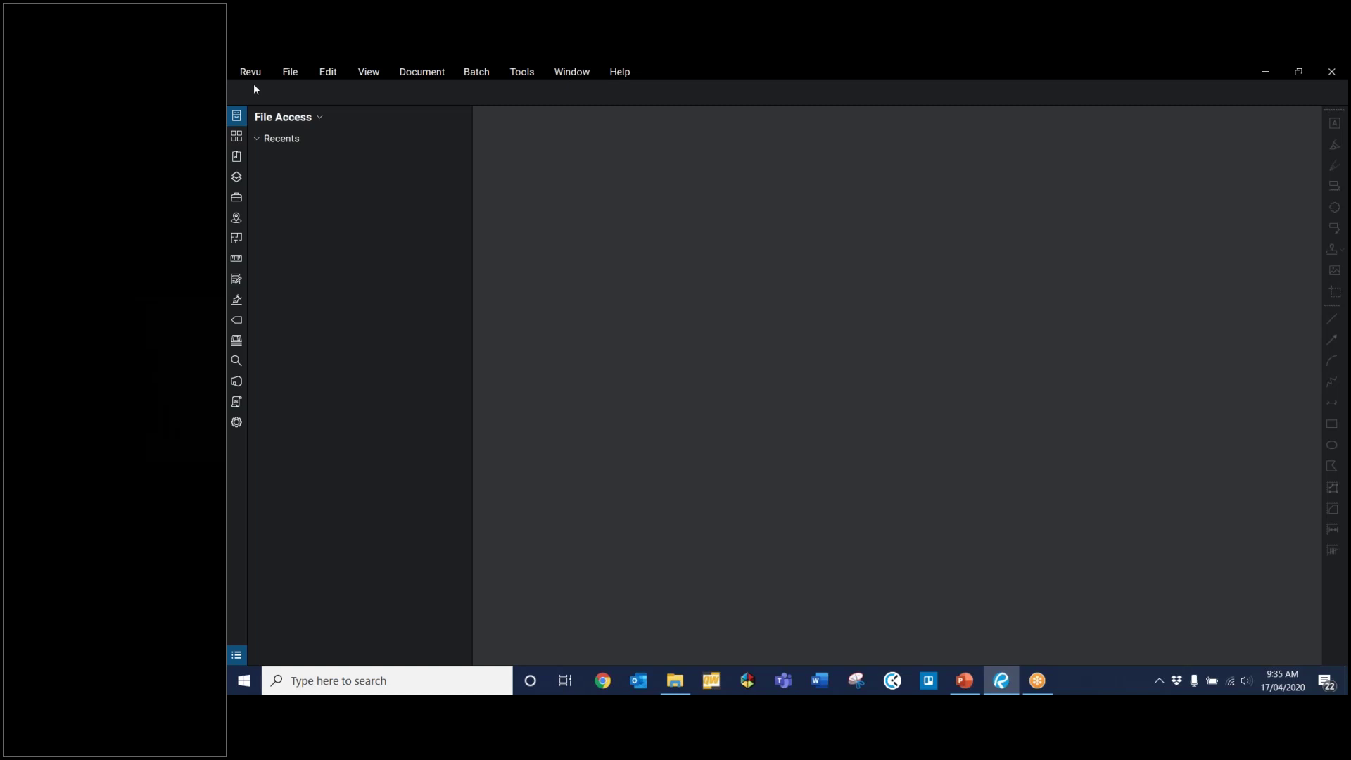
Step: Open the online Revu Help guide and expand the Shape Markups and Hosting a Studio Project topics
{"action": "left_click", "coordinate": [626, 79]}
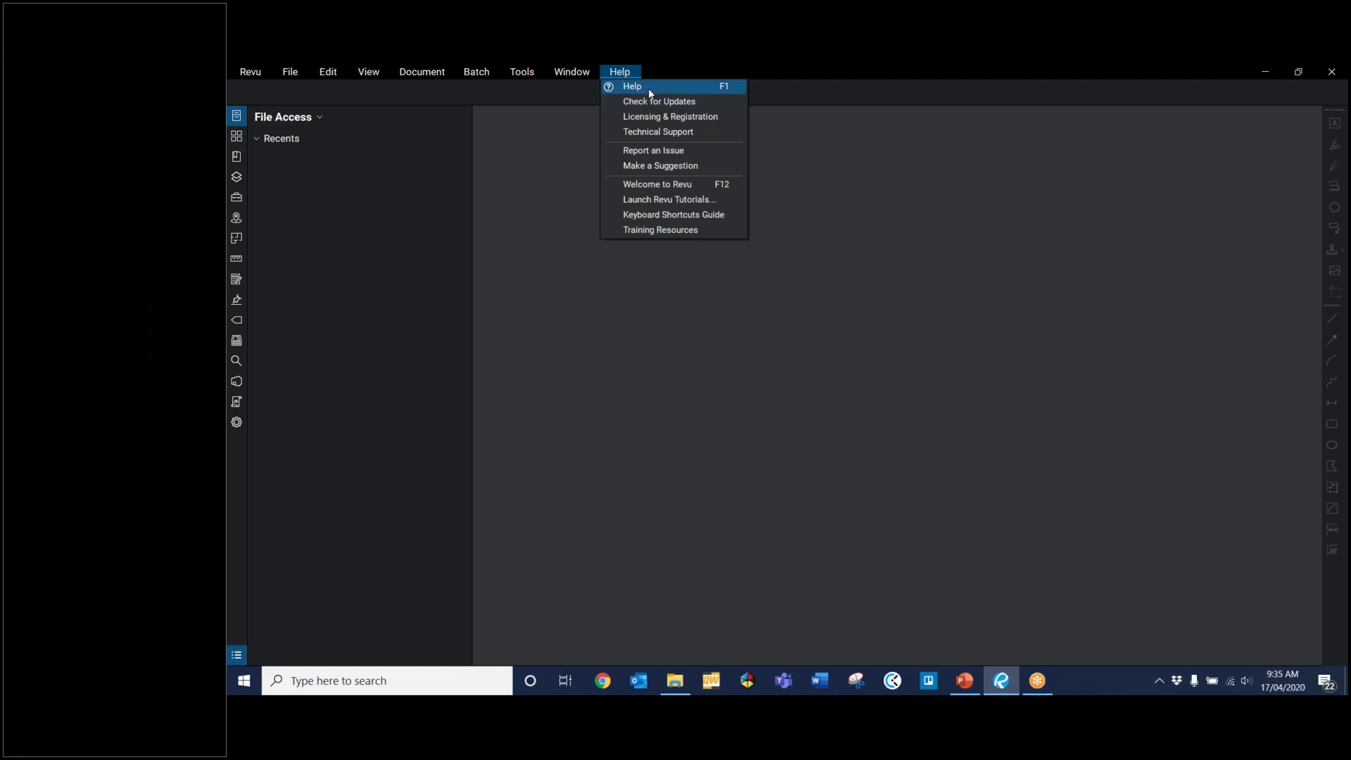
{"action": "left_click", "coordinate": [648, 87]}
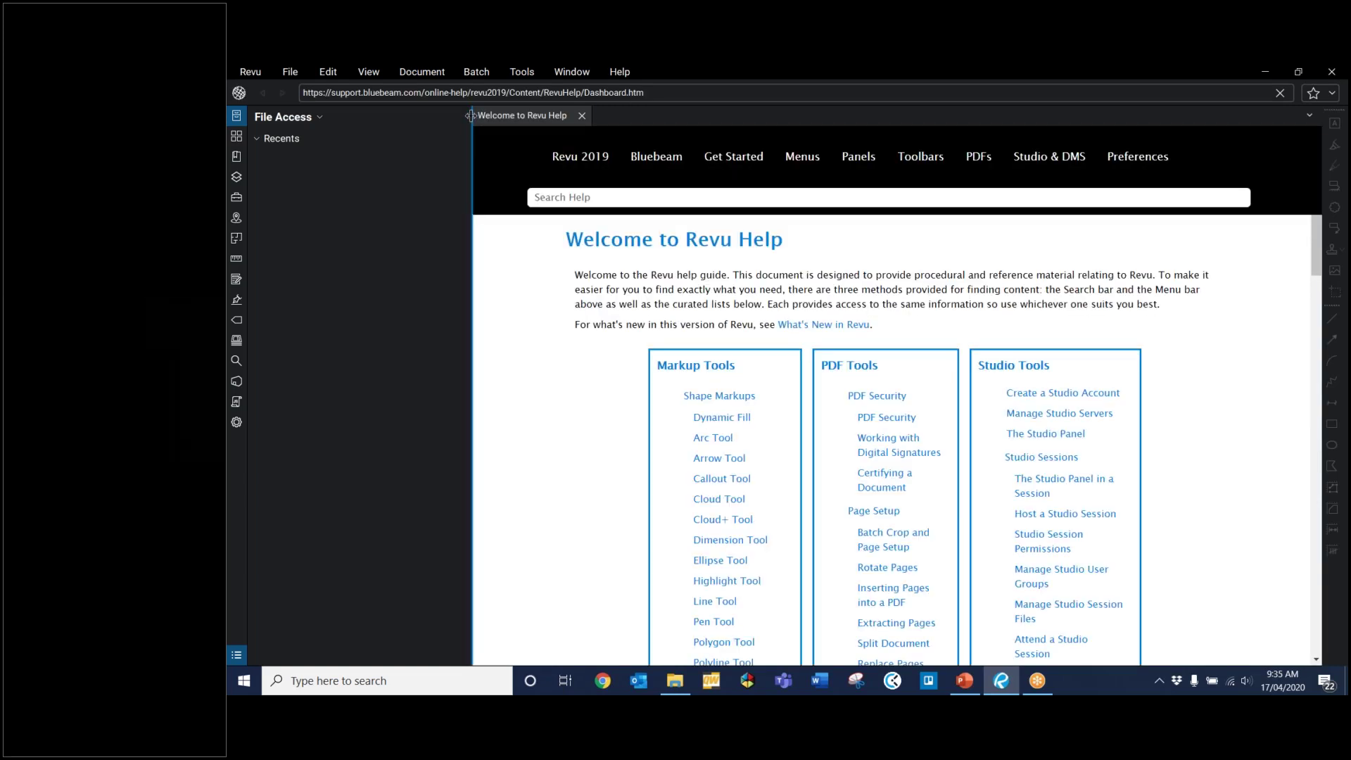
{"action": "scroll", "coordinate": [672, 352], "scroll_direction": "down", "scroll_amount": 1}
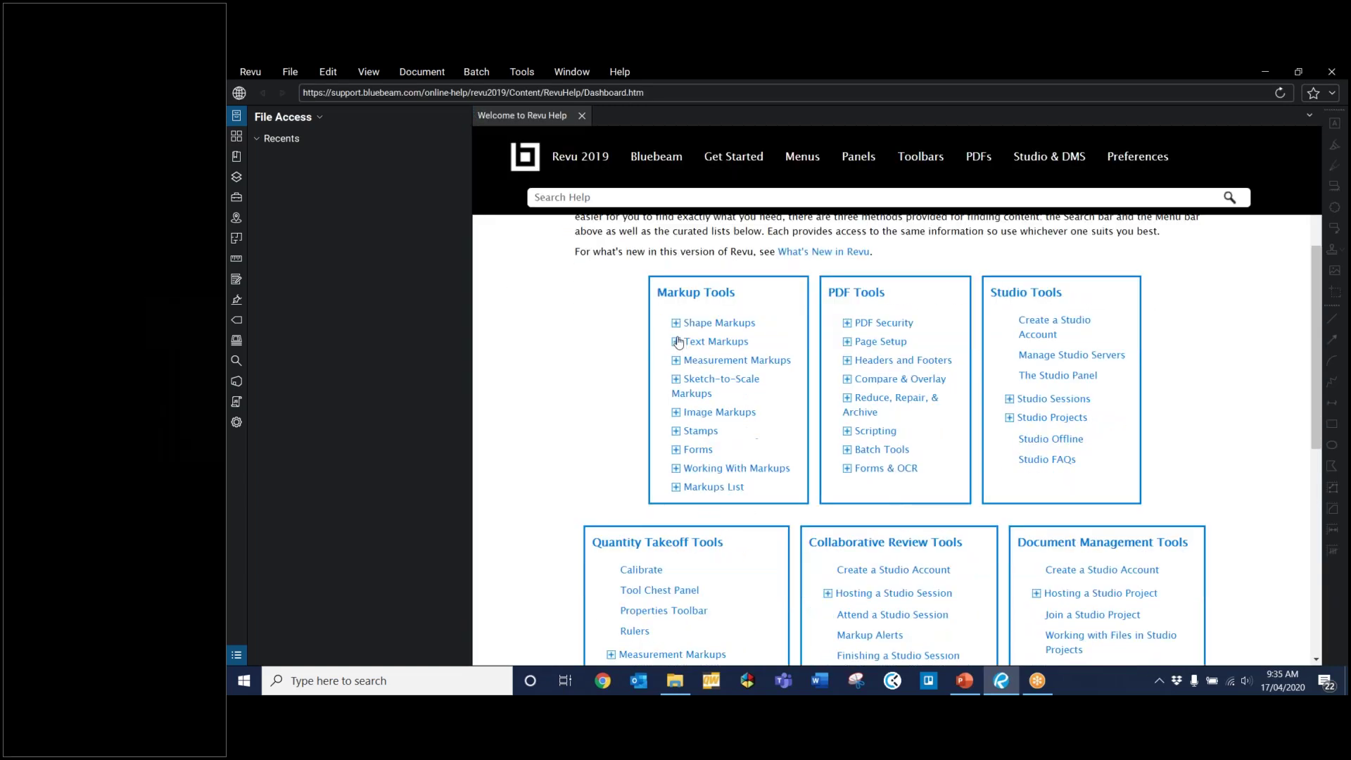
{"action": "left_click", "coordinate": [678, 325]}
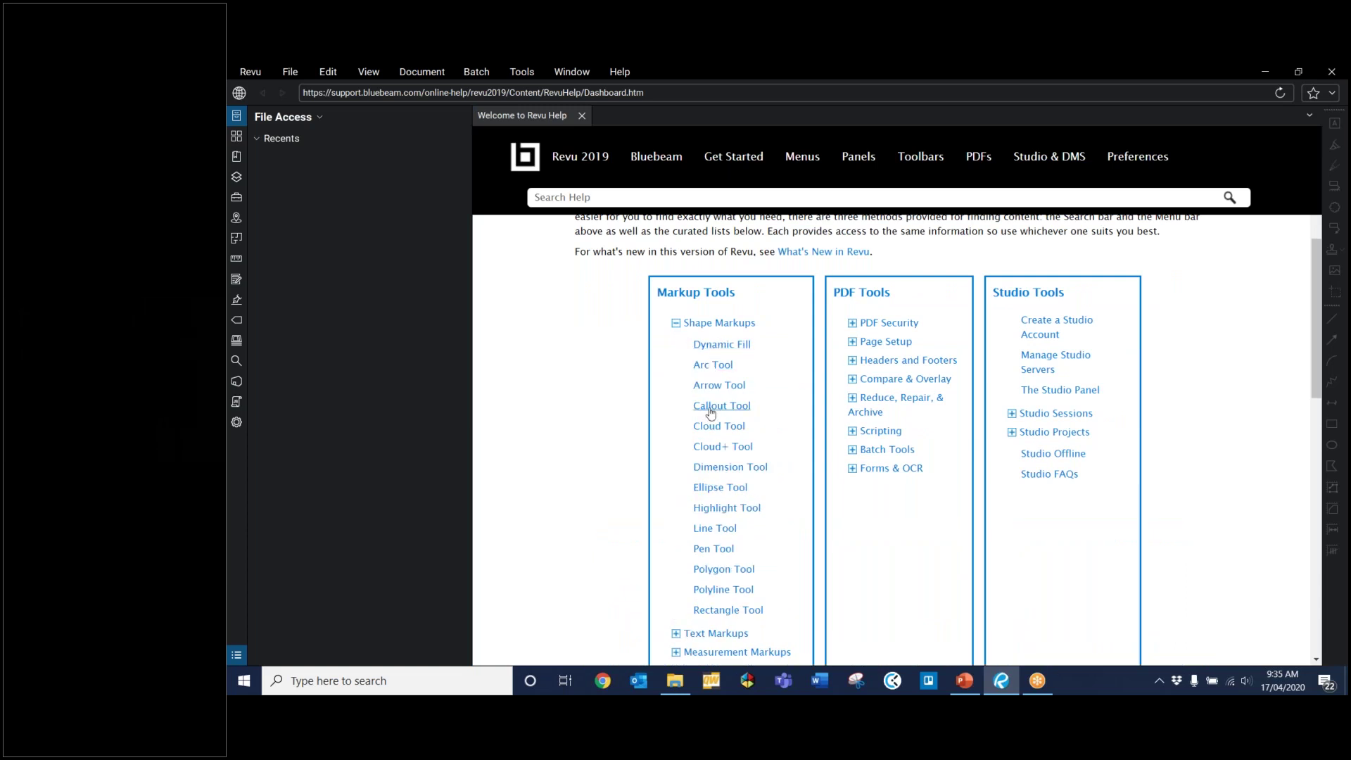
{"action": "scroll", "coordinate": [774, 451], "scroll_direction": "down", "scroll_amount": 3}
{"action": "scroll", "coordinate": [759, 464], "scroll_direction": "down", "scroll_amount": 3}
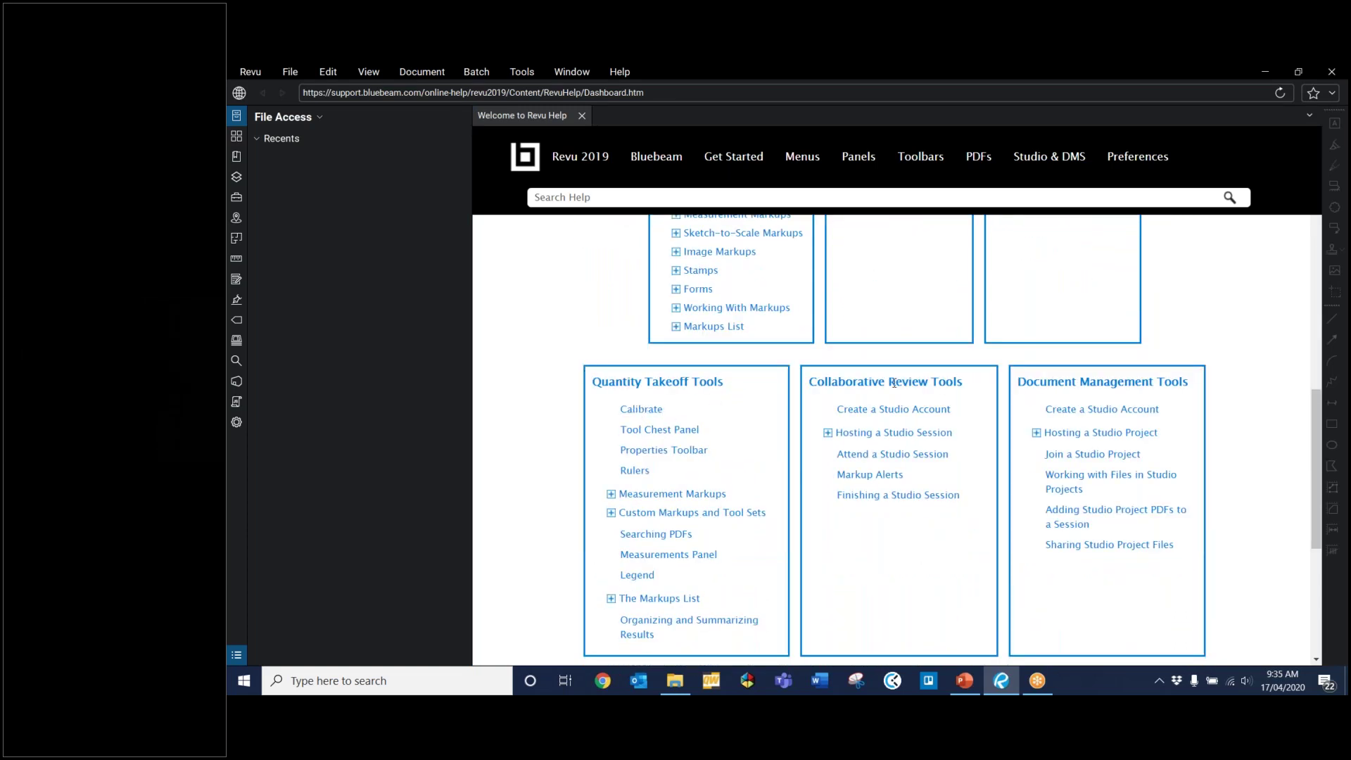
{"action": "left_click", "coordinate": [1036, 435]}
{"action": "scroll", "coordinate": [1098, 486], "scroll_direction": "down", "scroll_amount": 2}
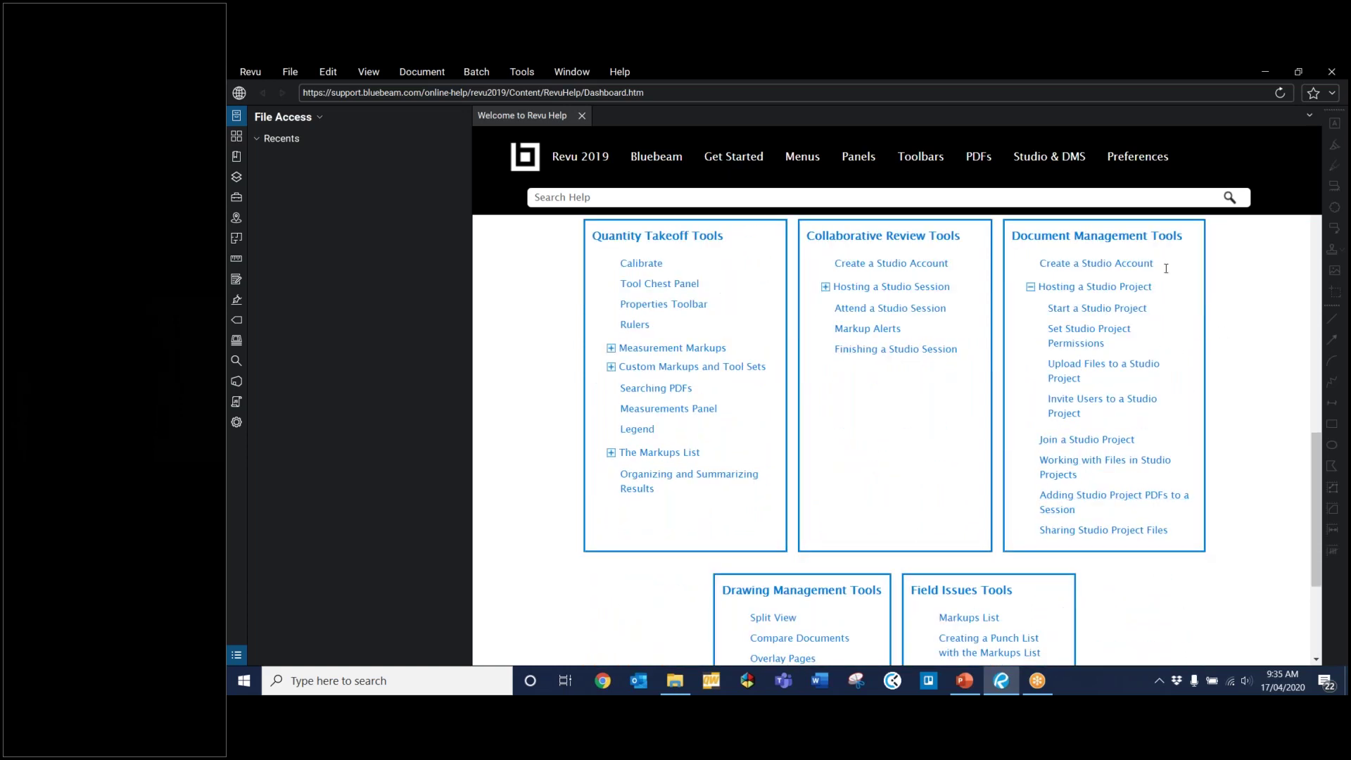
{"action": "scroll", "coordinate": [1055, 461], "scroll_direction": "down", "scroll_amount": 2}
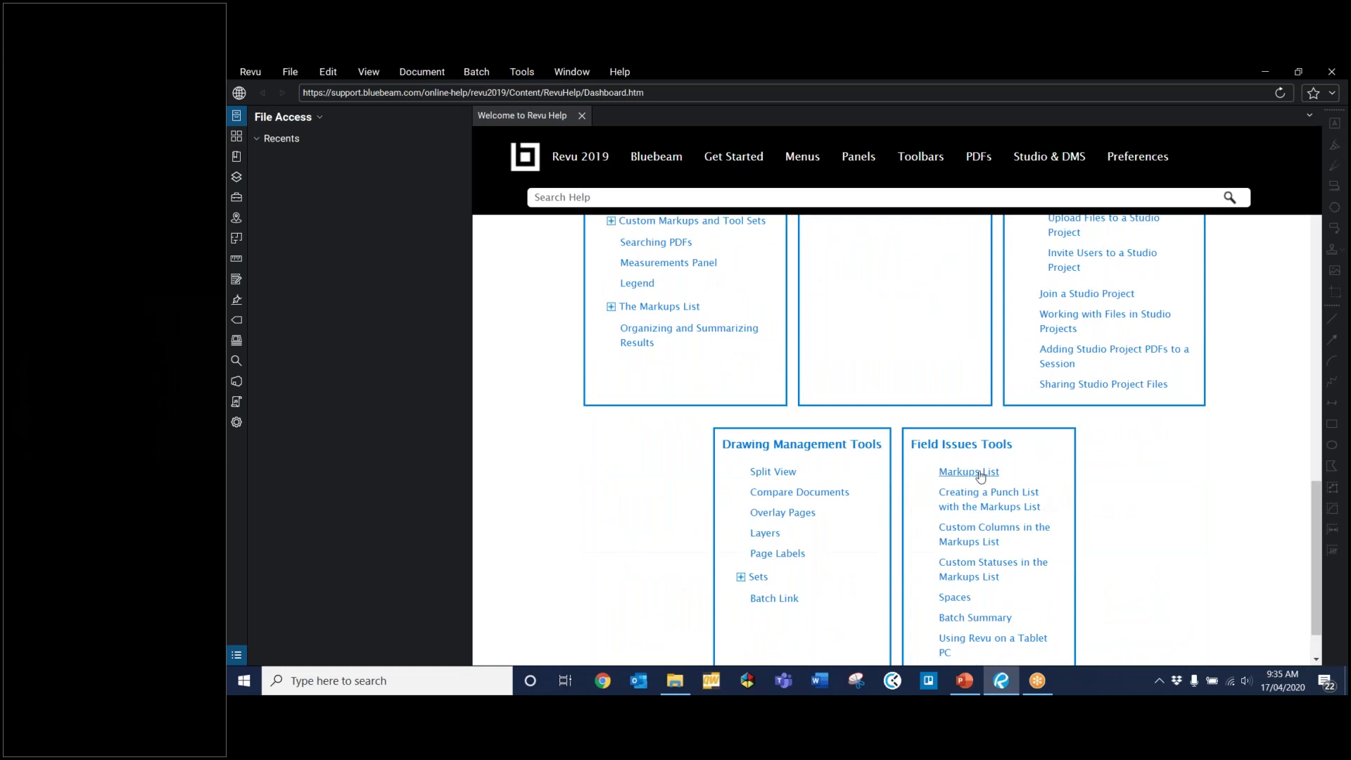
Step: Scroll back up, close the Welcome to Revu Help page, and bring up the Help menu again
{"action": "scroll", "coordinate": [845, 422], "scroll_direction": "up", "scroll_amount": 4}
{"action": "right_click", "coordinate": [817, 341]}
{"action": "left_click", "coordinate": [570, 399]}
{"action": "scroll", "coordinate": [634, 390], "scroll_direction": "up", "scroll_amount": 2}
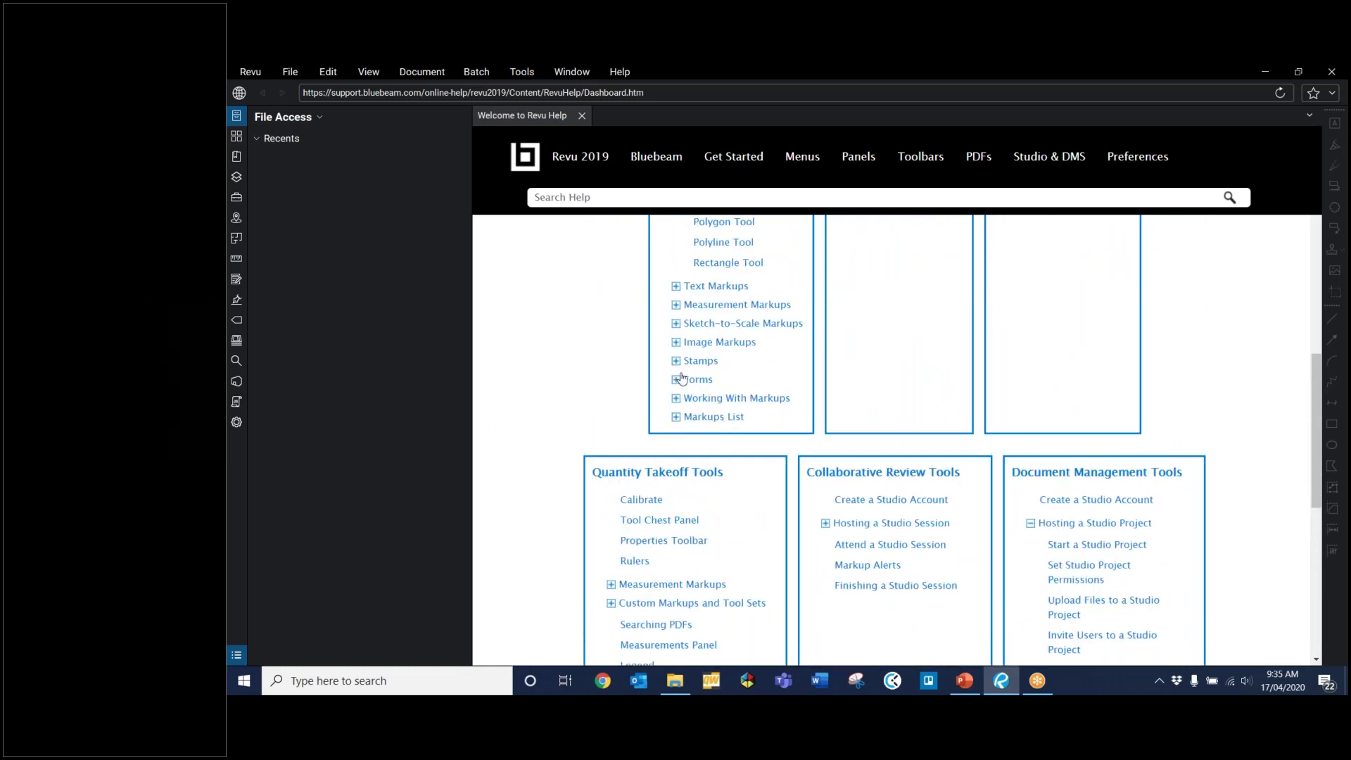
{"action": "scroll", "coordinate": [676, 373], "scroll_direction": "up", "scroll_amount": 4}
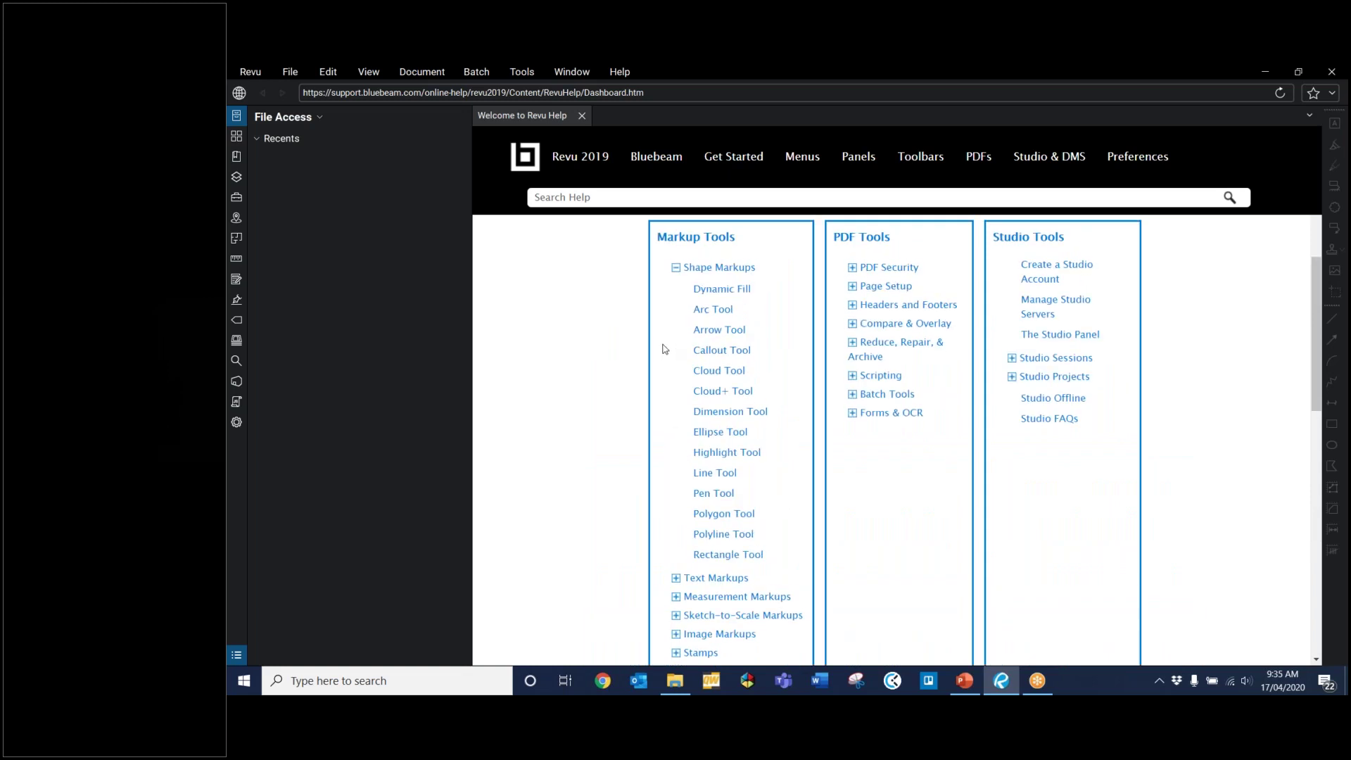
{"action": "left_click", "coordinate": [581, 115]}
{"action": "left_click", "coordinate": [620, 73]}
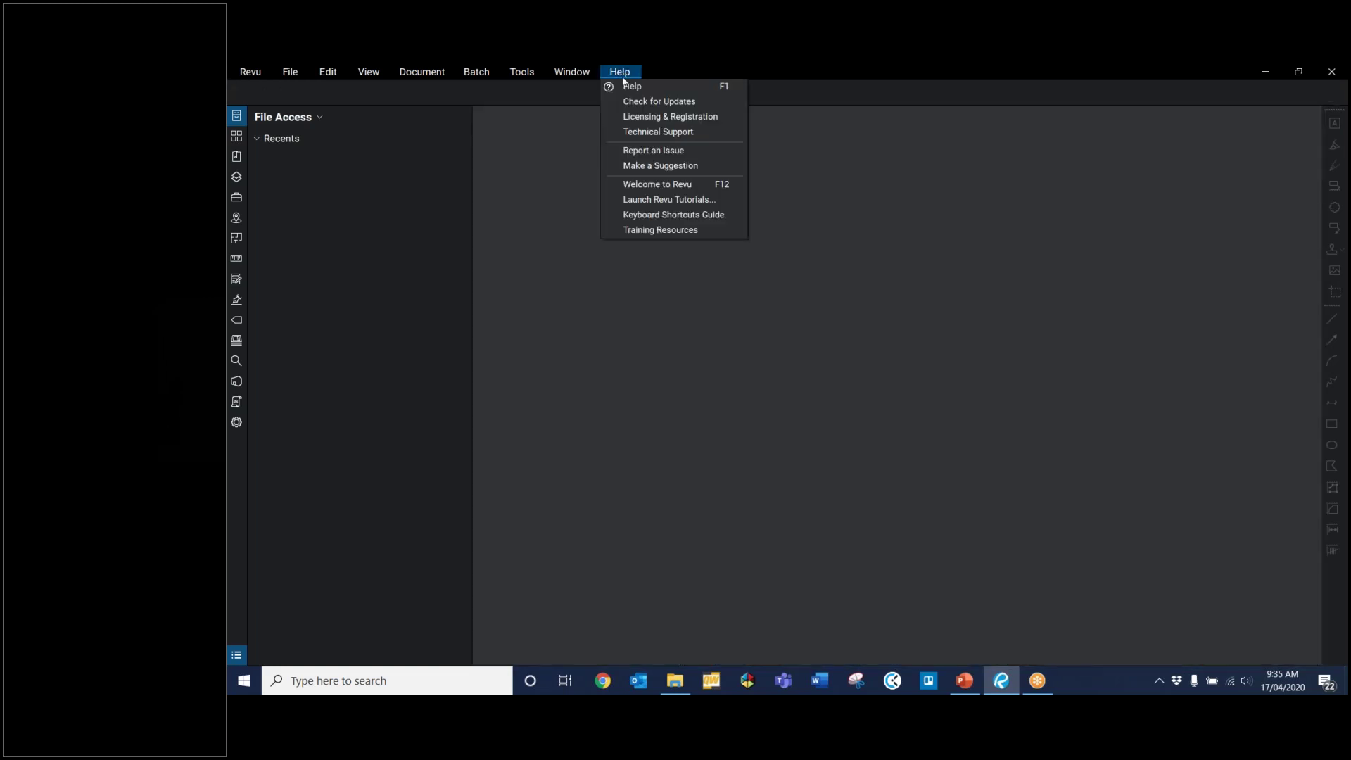
Step: Launch the Markup Tools tutorial, open its sample floor plan, then close both tabs
{"action": "left_click", "coordinate": [646, 201]}
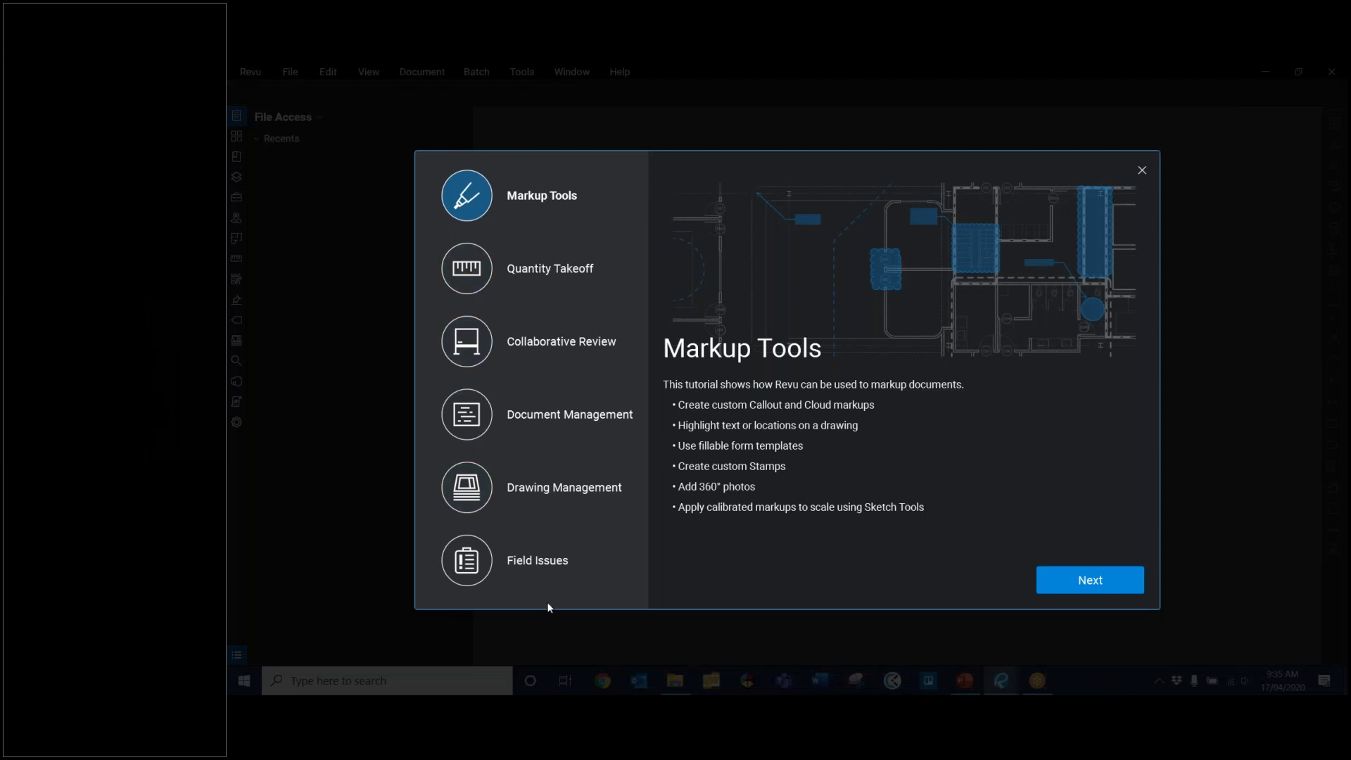
{"action": "left_click", "coordinate": [1106, 581]}
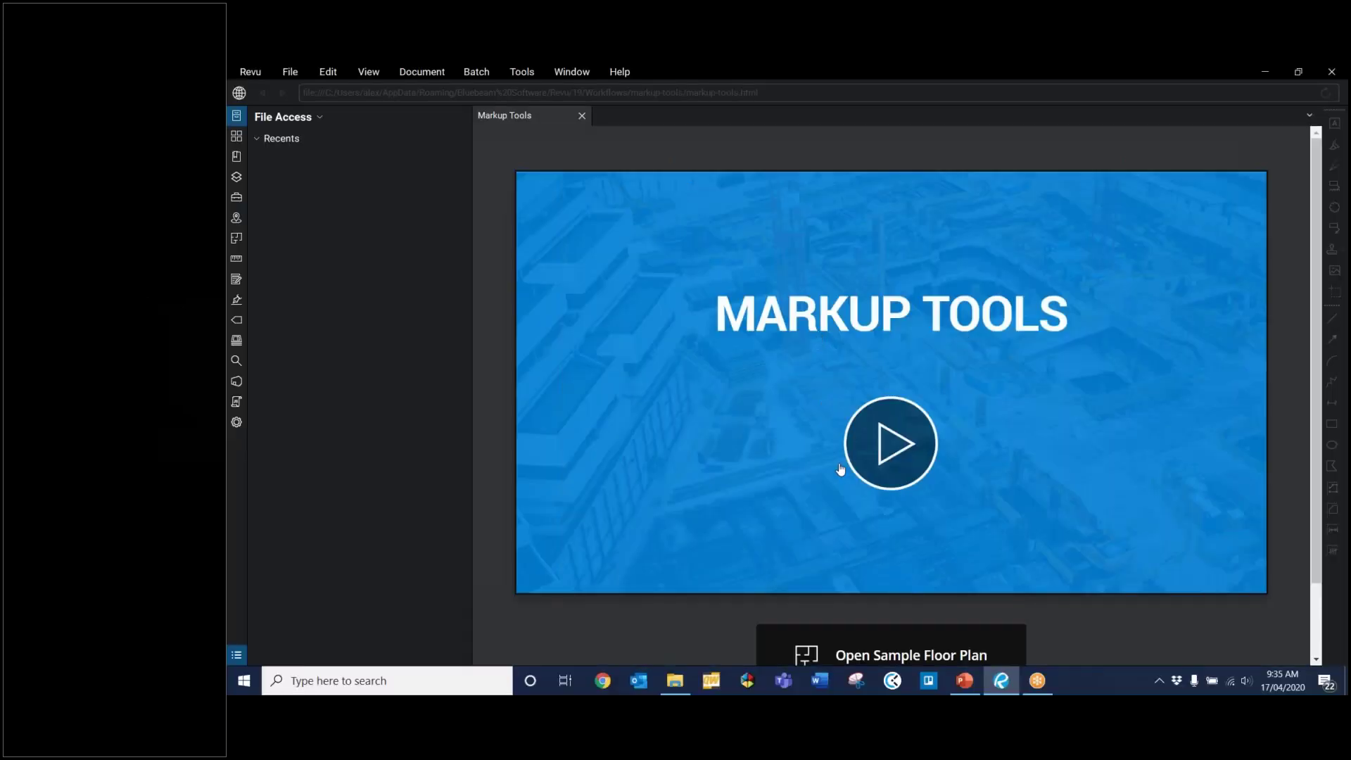
{"action": "left_click", "coordinate": [919, 636]}
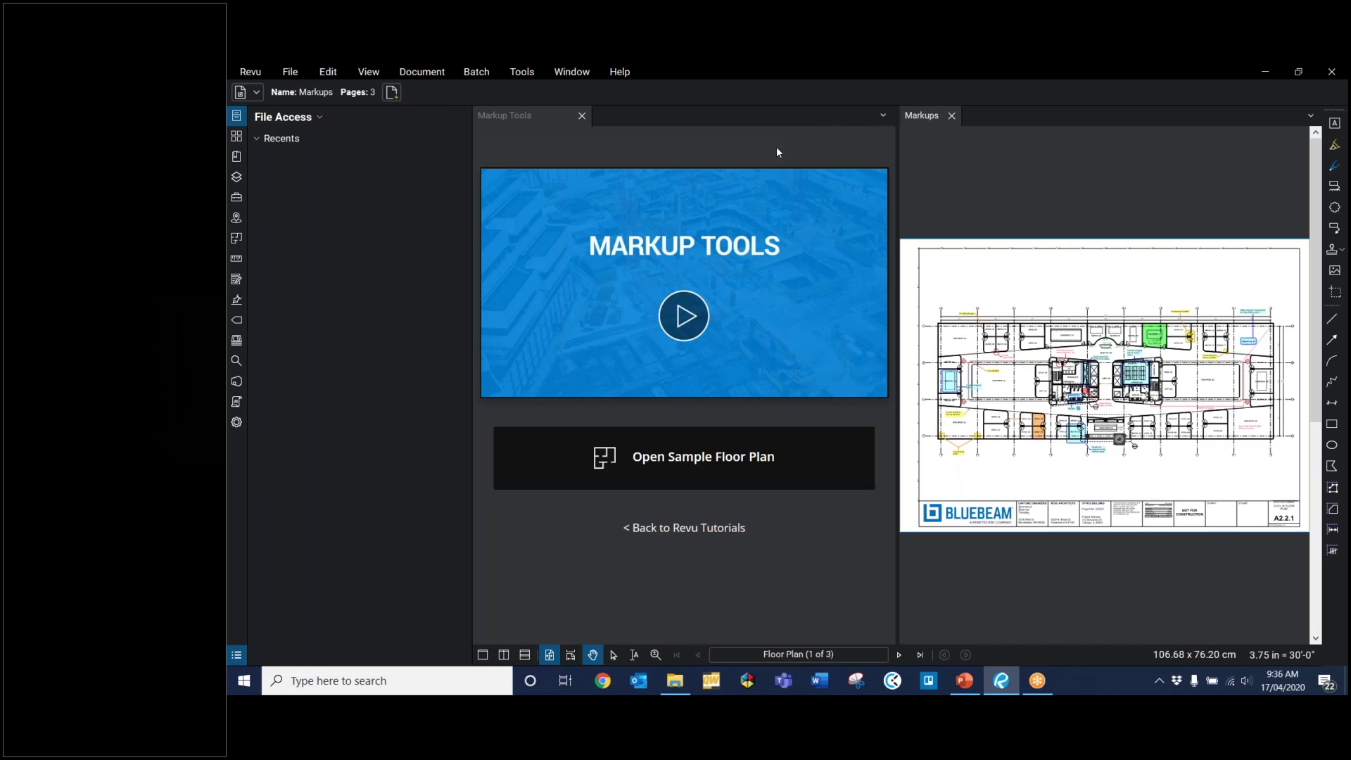
{"action": "left_click", "coordinate": [951, 116]}
{"action": "left_click", "coordinate": [582, 117]}
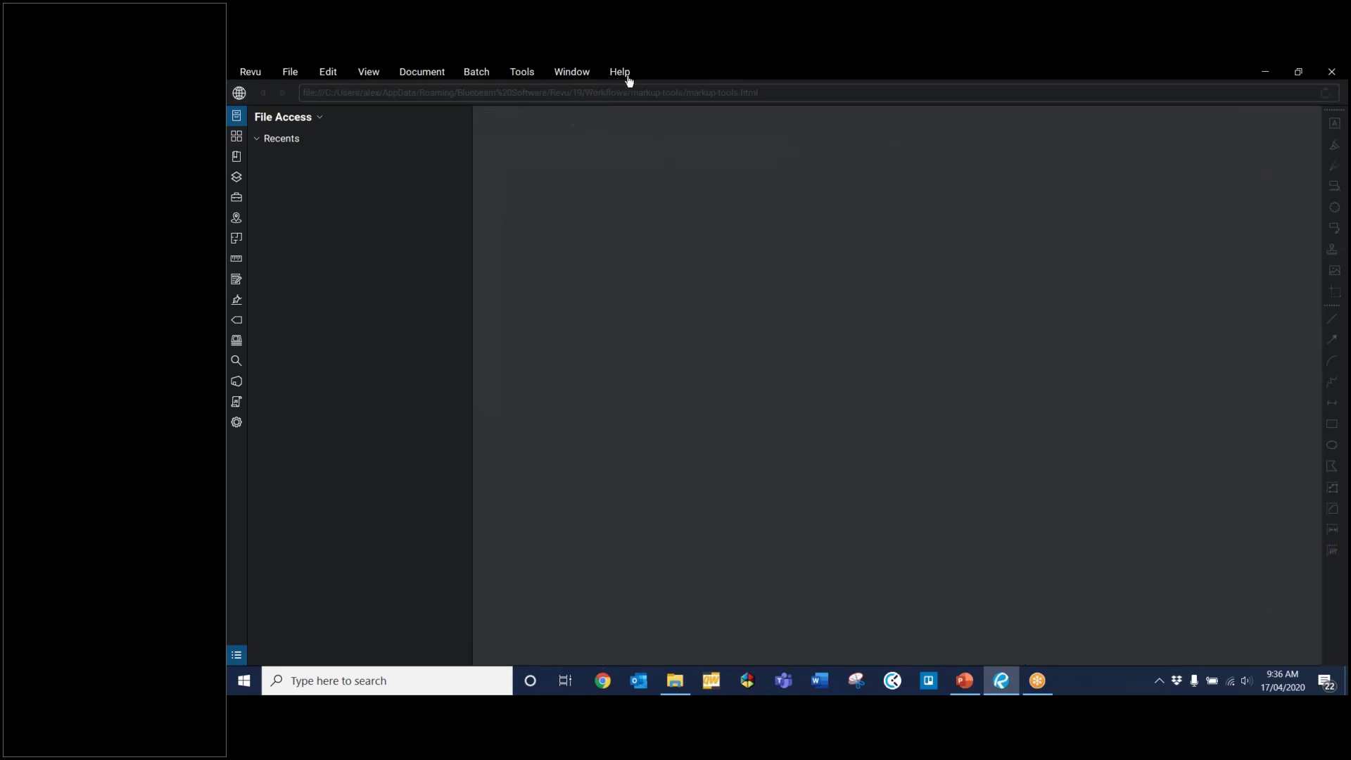
Step: Open the Keyboard Shortcuts Guide PDF and scroll through its first pages
{"action": "left_click", "coordinate": [628, 81]}
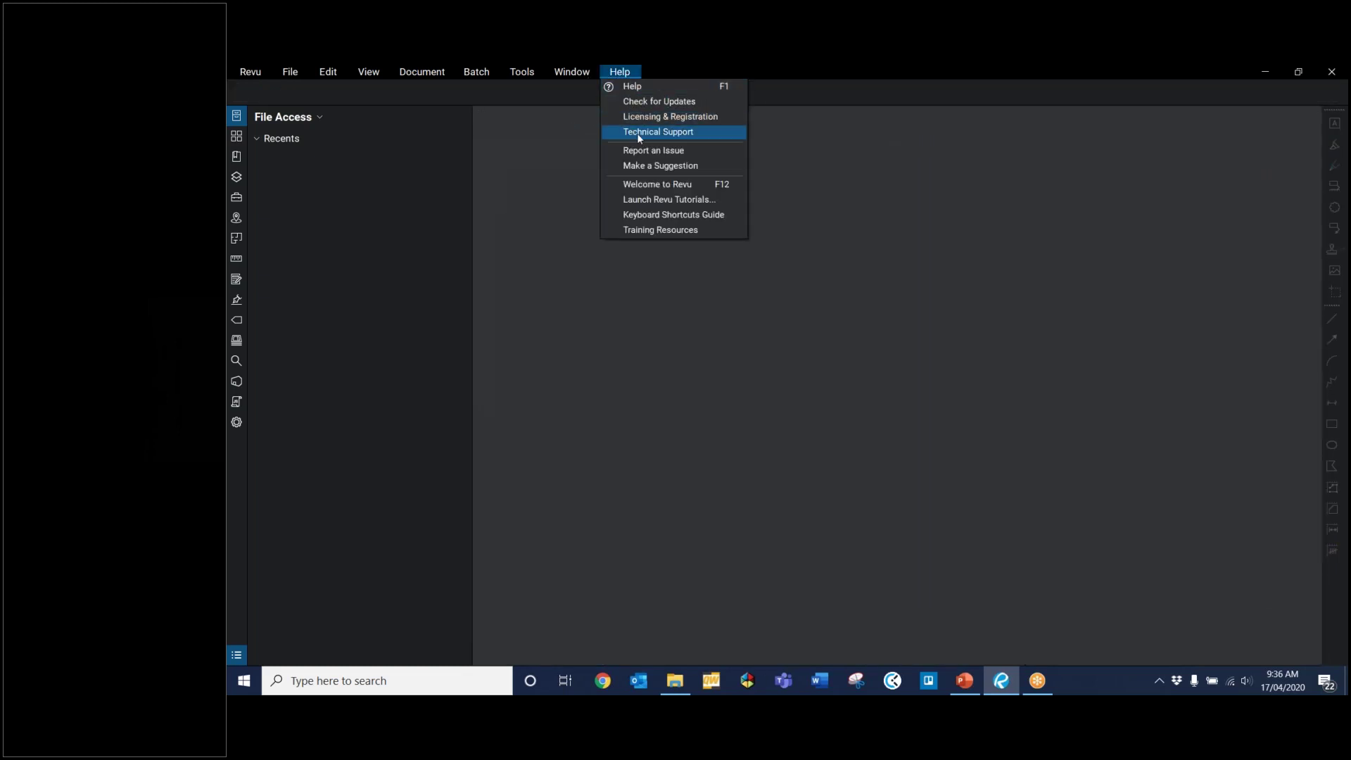
{"action": "left_click", "coordinate": [675, 214]}
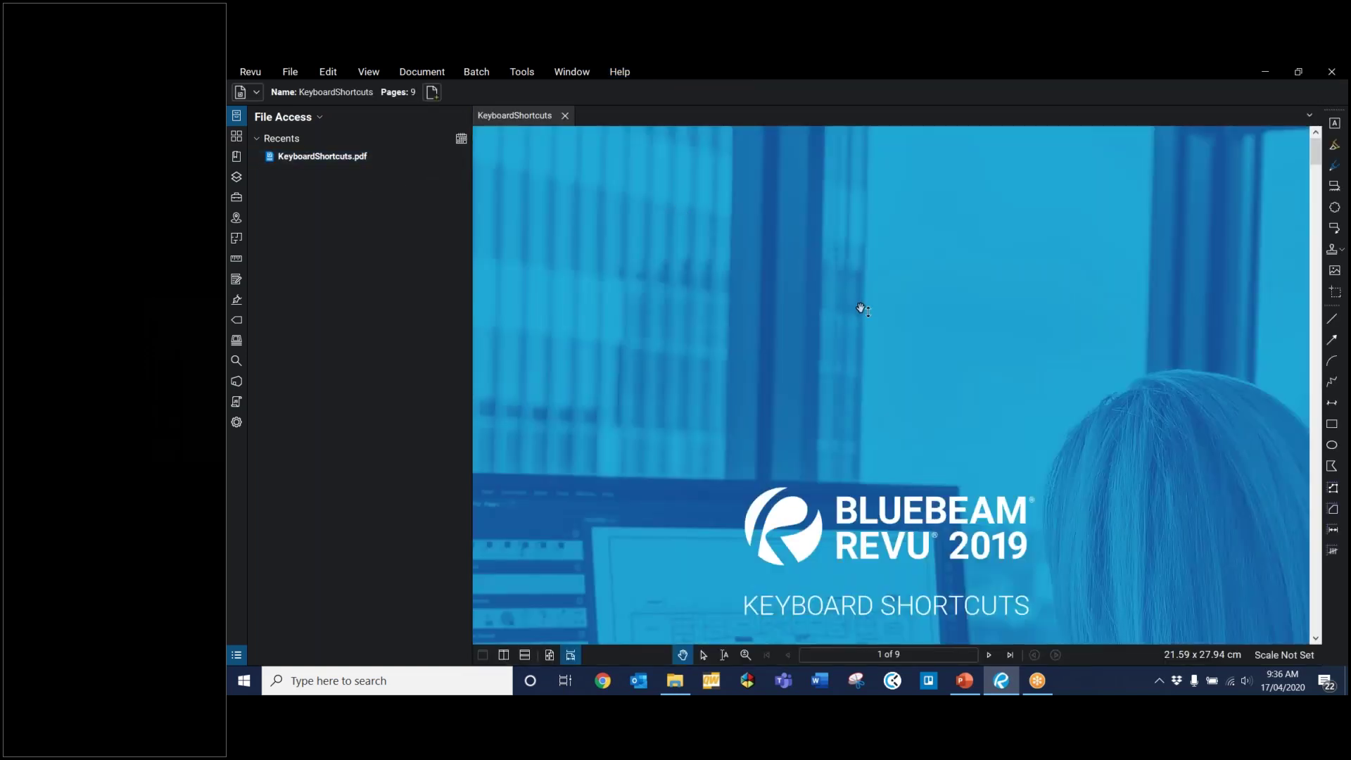
{"action": "scroll", "coordinate": [861, 313], "scroll_direction": "down", "scroll_amount": 8}
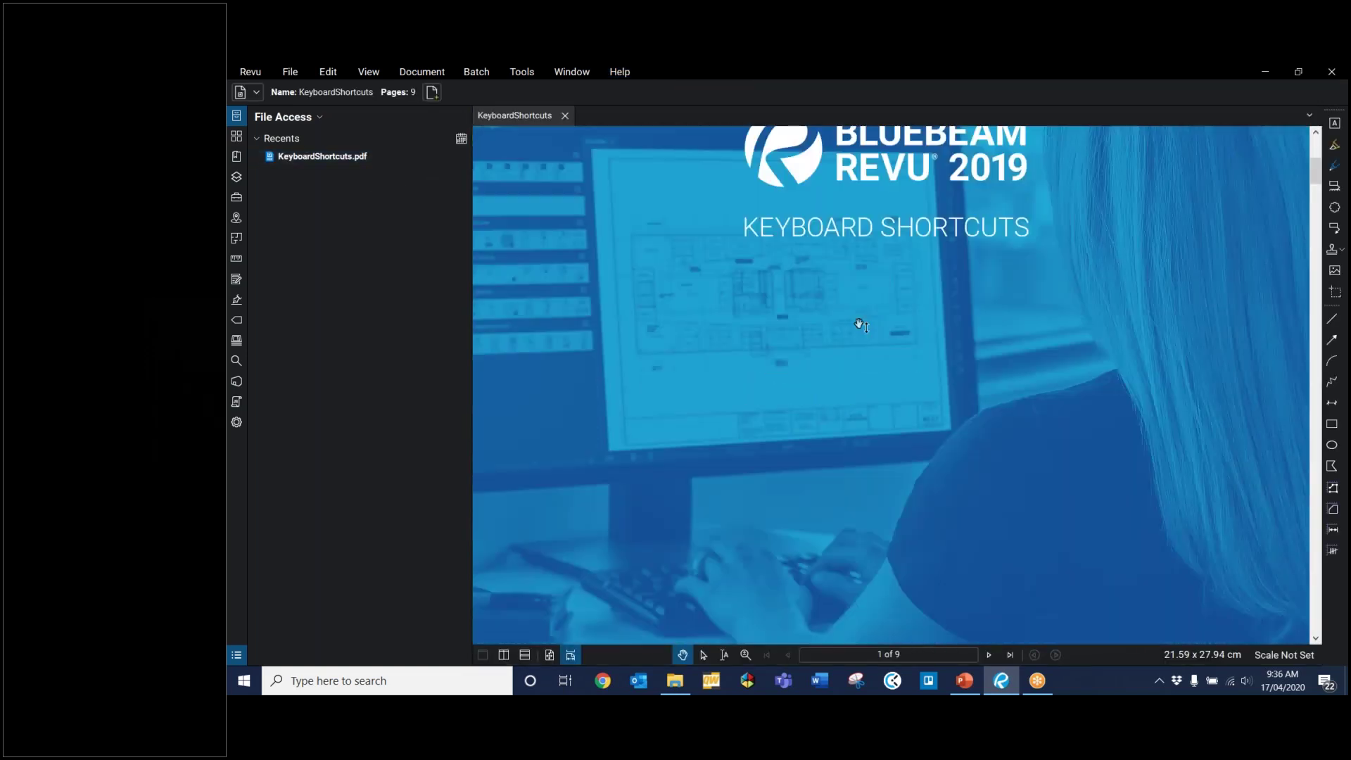
{"action": "scroll", "coordinate": [860, 326], "scroll_direction": "down", "scroll_amount": 10}
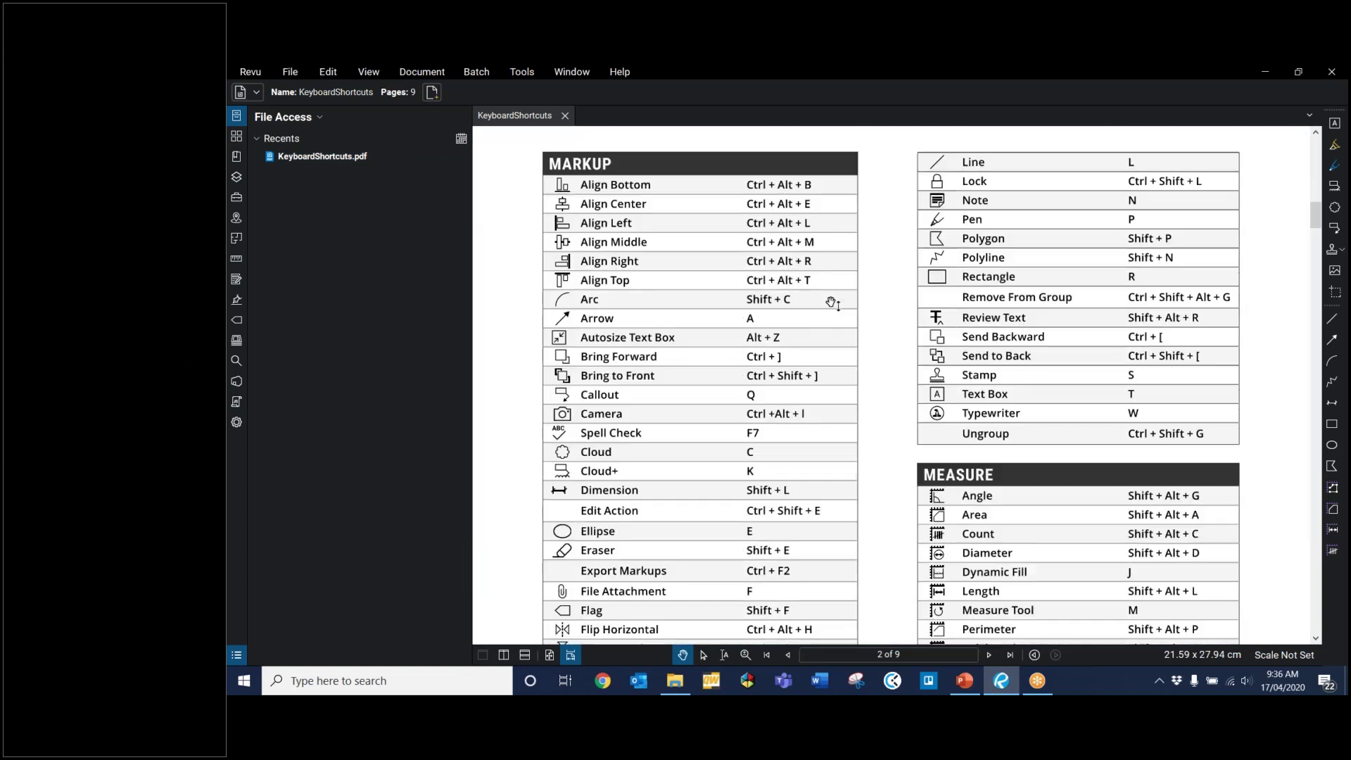
{"action": "scroll", "coordinate": [825, 301], "scroll_direction": "down", "scroll_amount": 1}
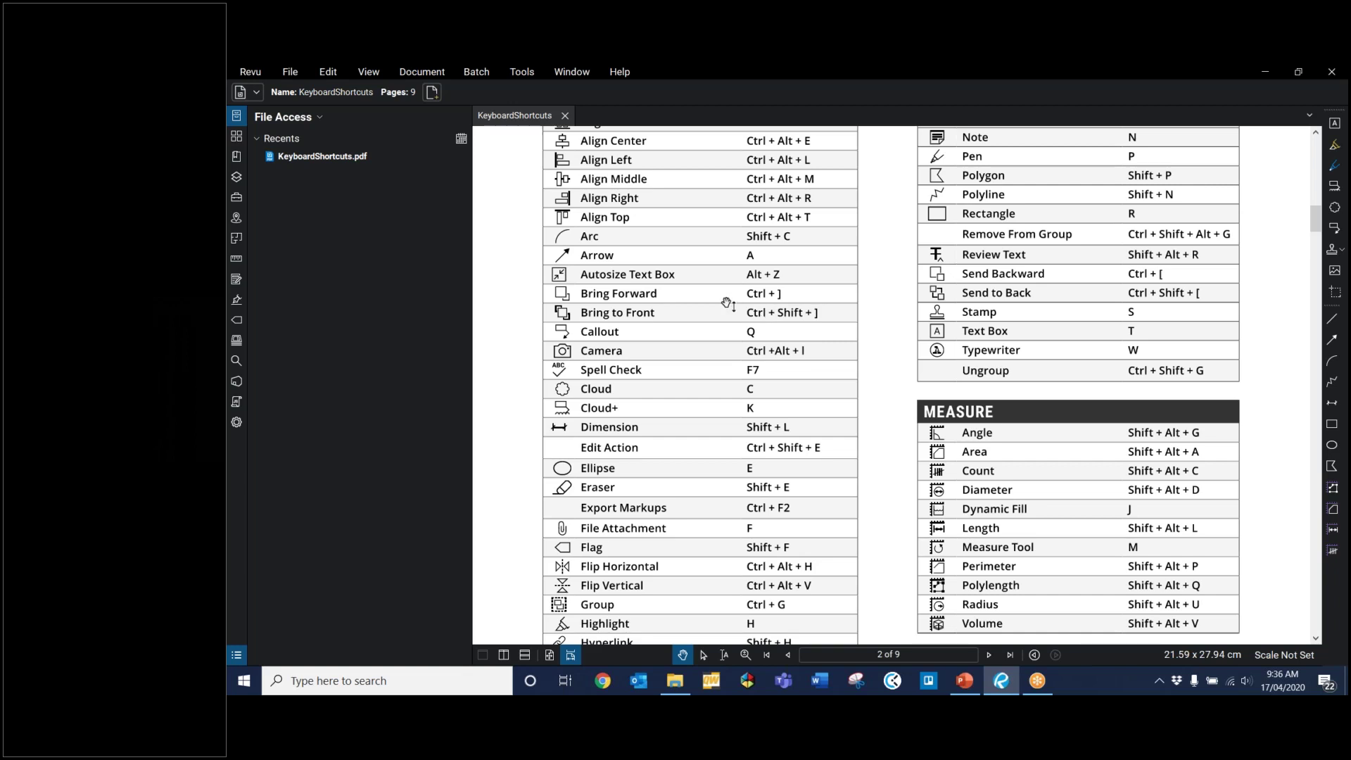
{"action": "left_click", "coordinate": [250, 72]}
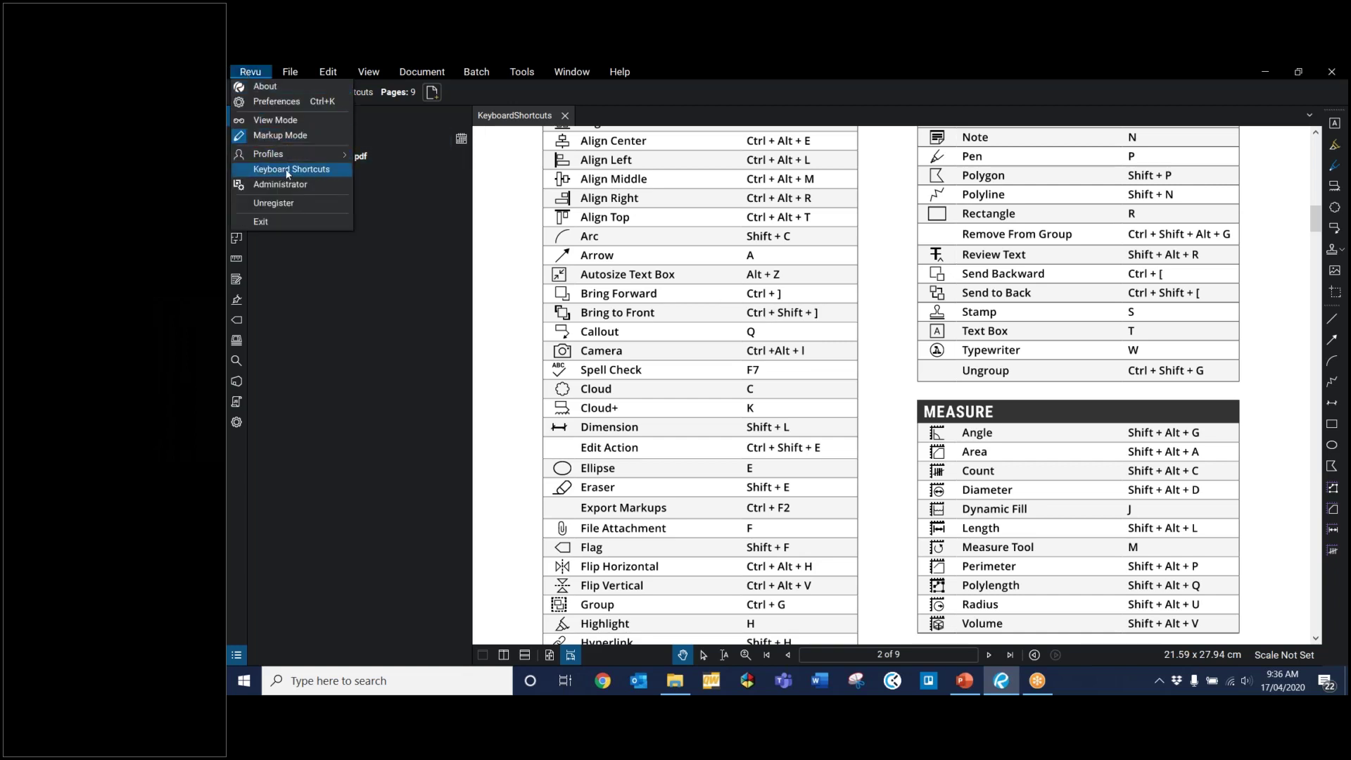
{"action": "left_click", "coordinate": [650, 266]}
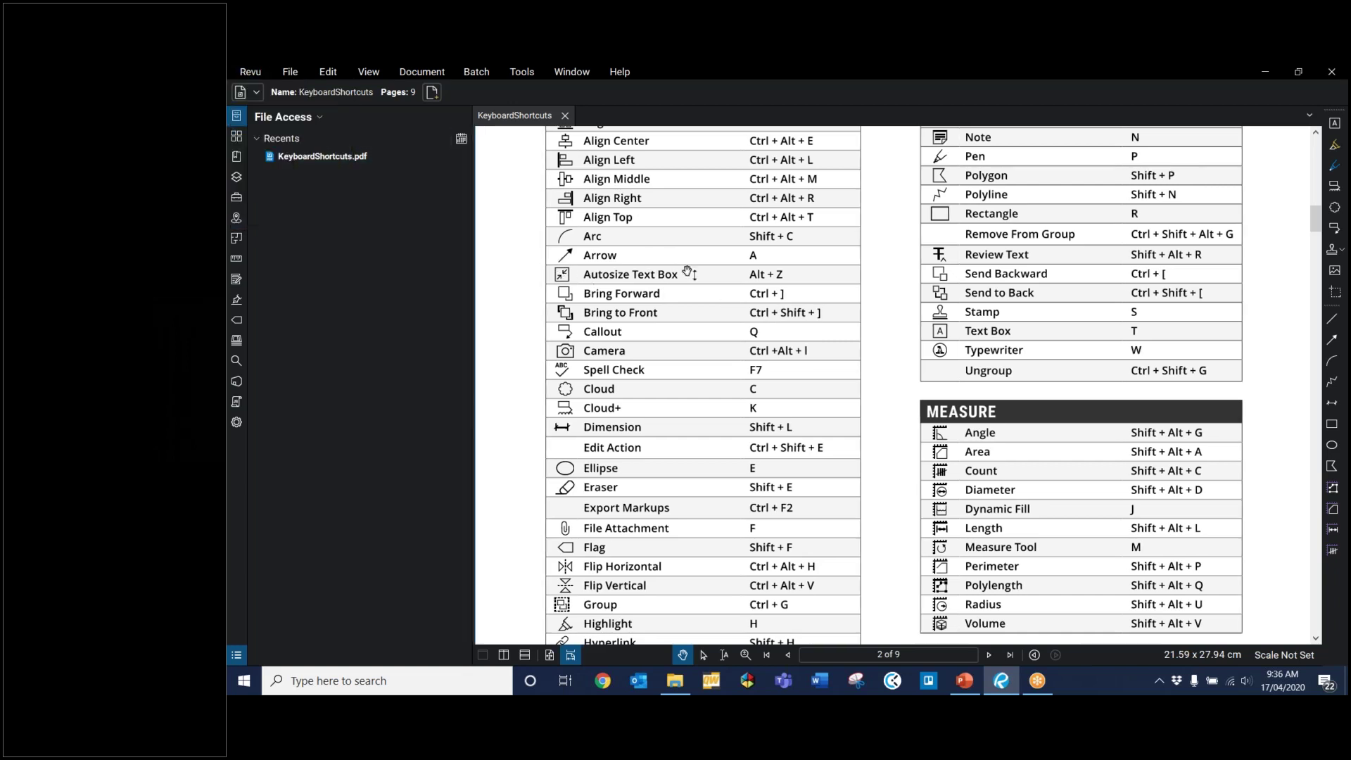
Step: Scroll through the rest of the shortcuts guide and close KeyboardShortcuts.pdf
{"action": "scroll", "coordinate": [795, 255], "scroll_direction": "up", "scroll_amount": 1}
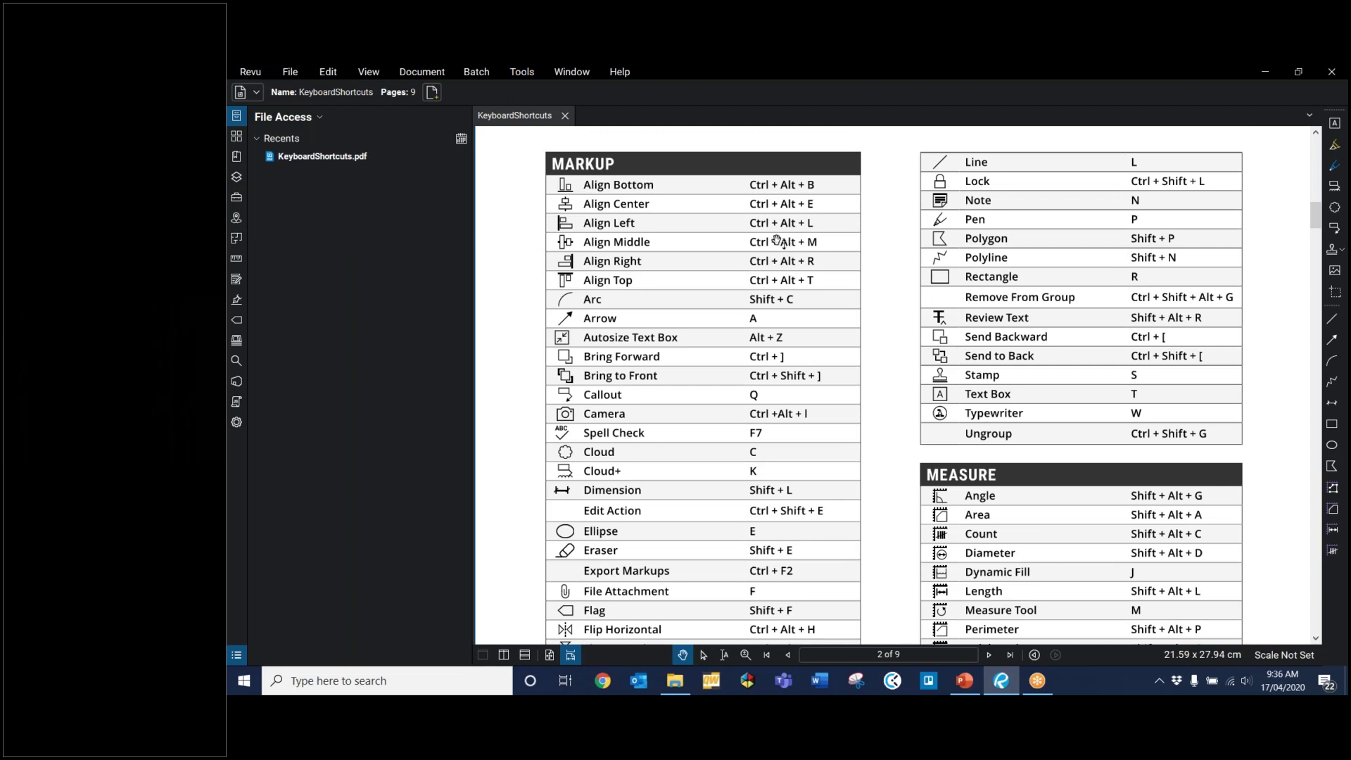
{"action": "scroll", "coordinate": [768, 242], "scroll_direction": "down", "scroll_amount": 2}
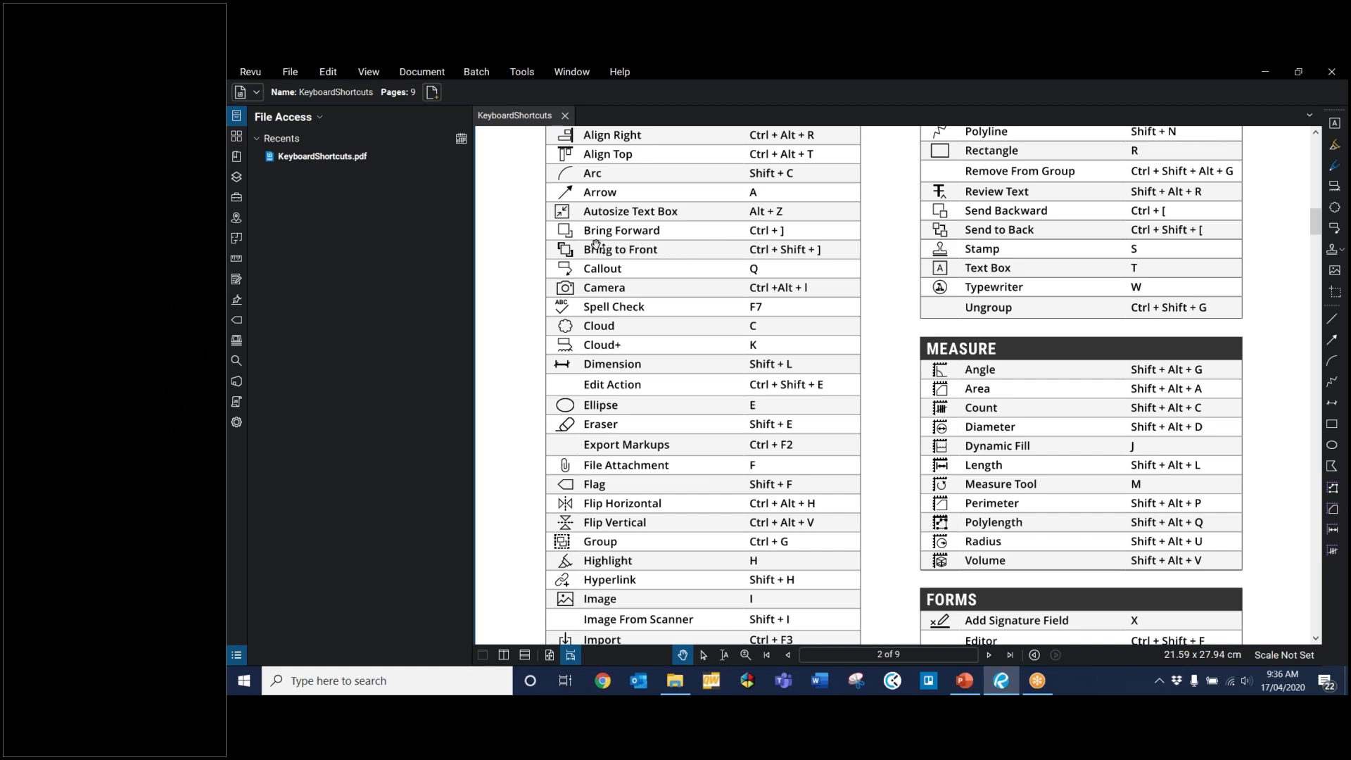
{"action": "scroll", "coordinate": [705, 240], "scroll_direction": "down", "scroll_amount": 1}
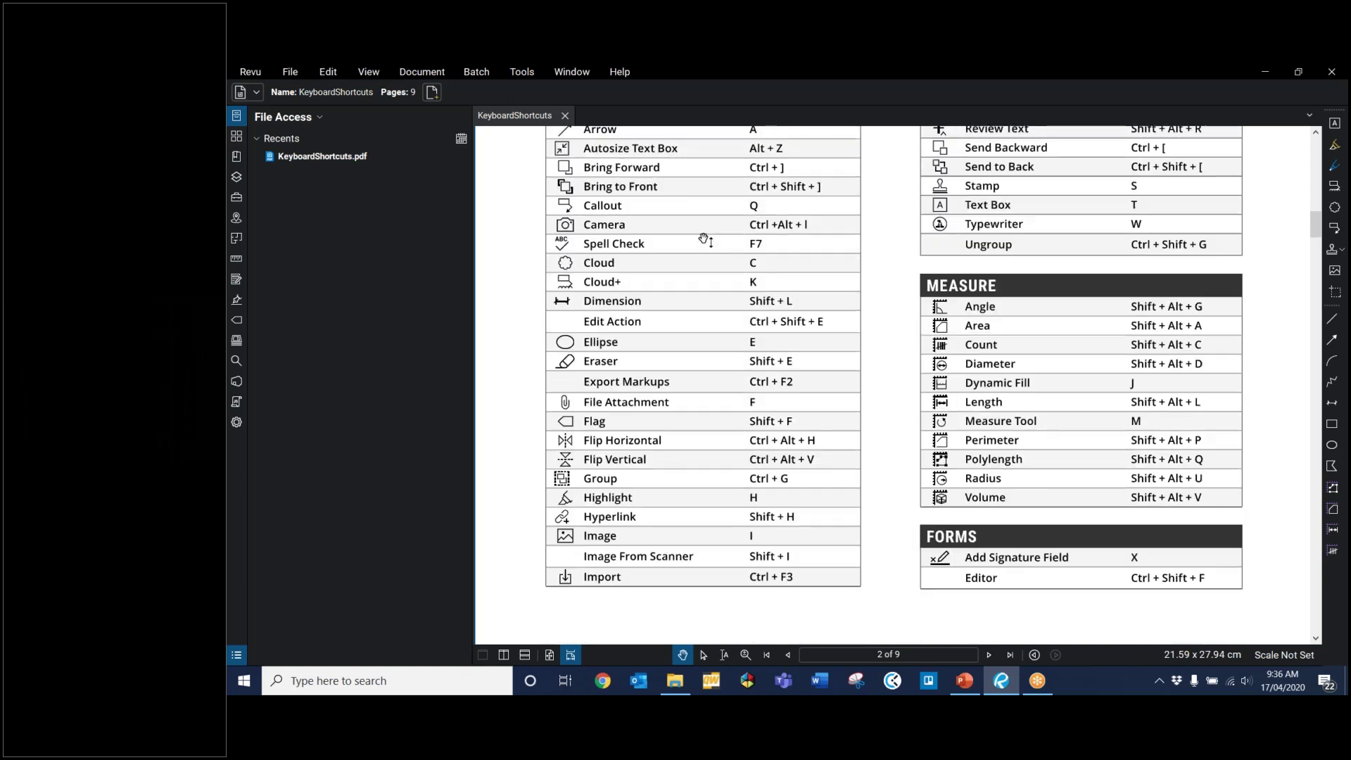
{"action": "scroll", "coordinate": [706, 241], "scroll_direction": "down", "scroll_amount": 1}
{"action": "scroll", "coordinate": [676, 242], "scroll_direction": "down", "scroll_amount": 1}
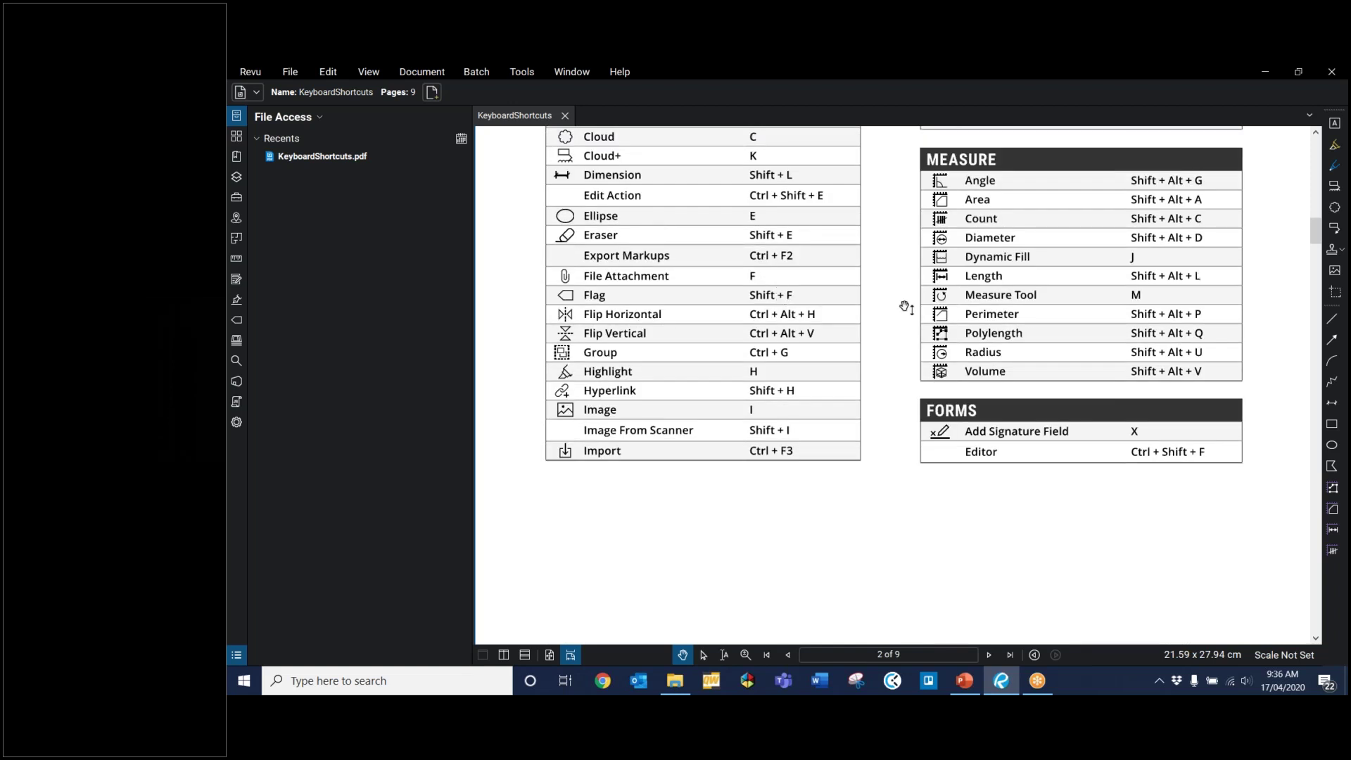
{"action": "scroll", "coordinate": [999, 322], "scroll_direction": "down", "scroll_amount": 12}
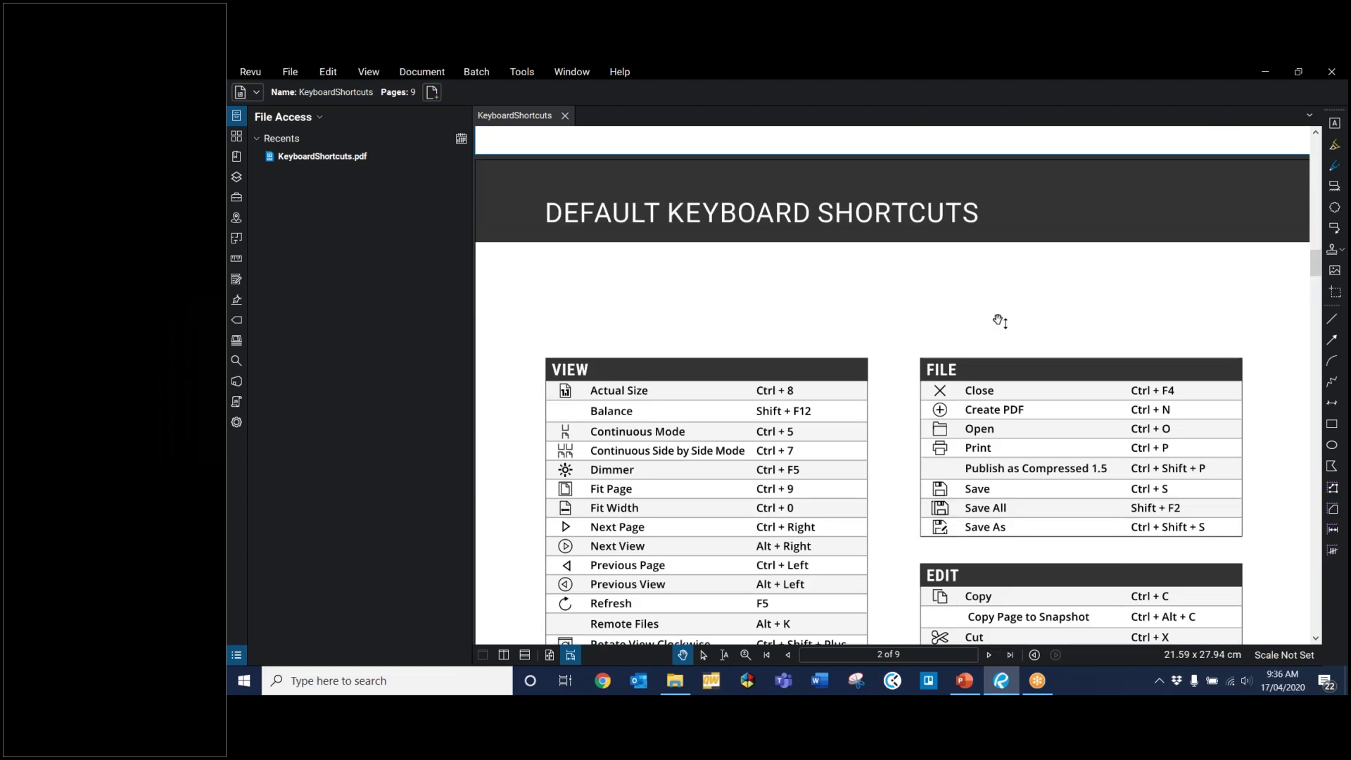
{"action": "scroll", "coordinate": [999, 322], "scroll_direction": "down", "scroll_amount": 1}
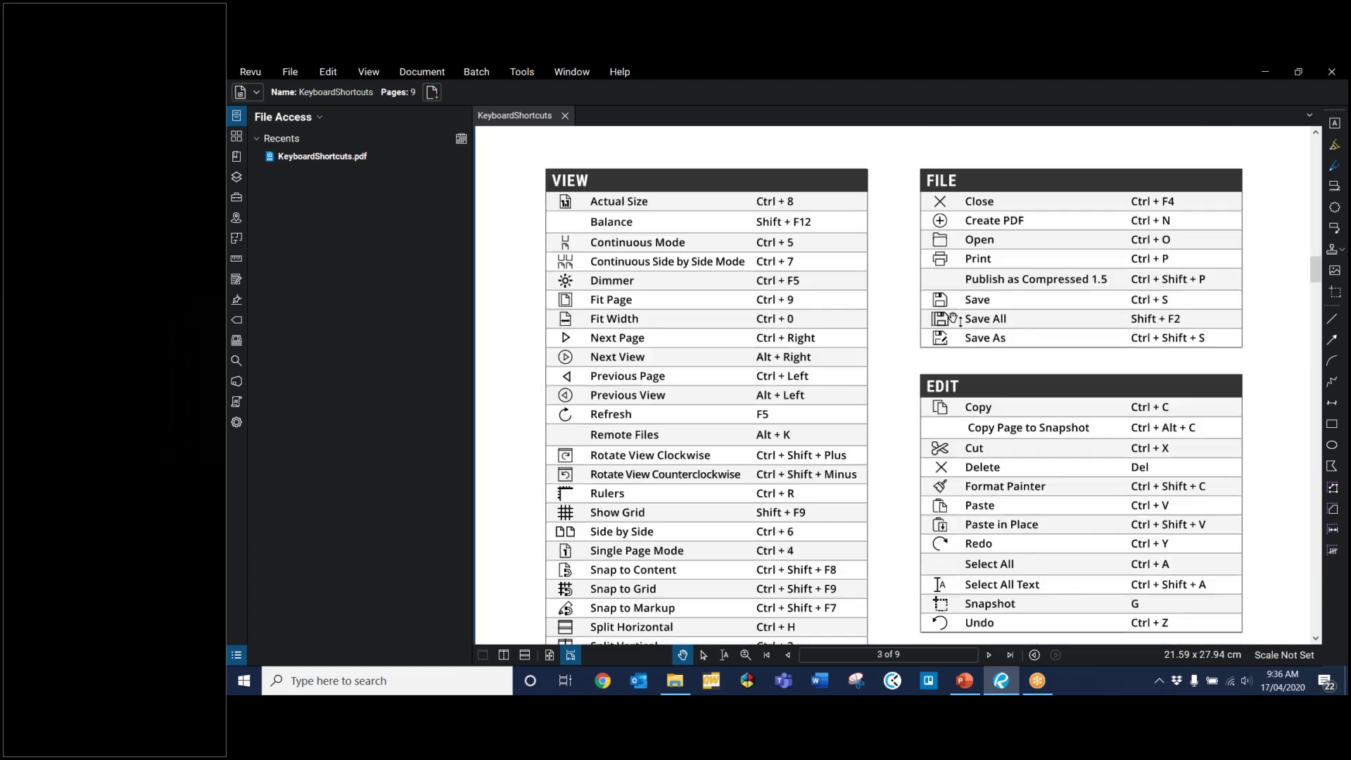
{"action": "left_click", "coordinate": [569, 116]}
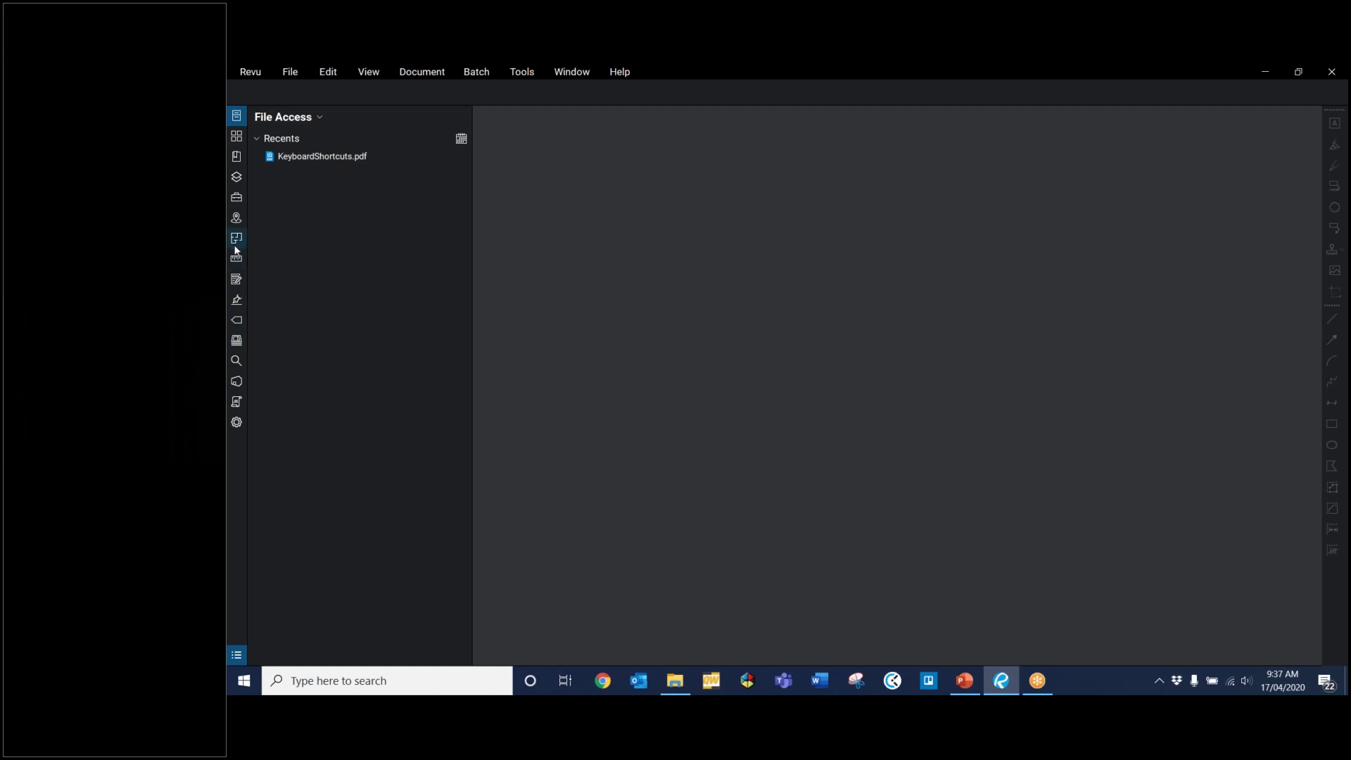
Step: Hide the Bookmarks, Layers and Flags panel tabs from the side strip
{"action": "right_click", "coordinate": [236, 156]}
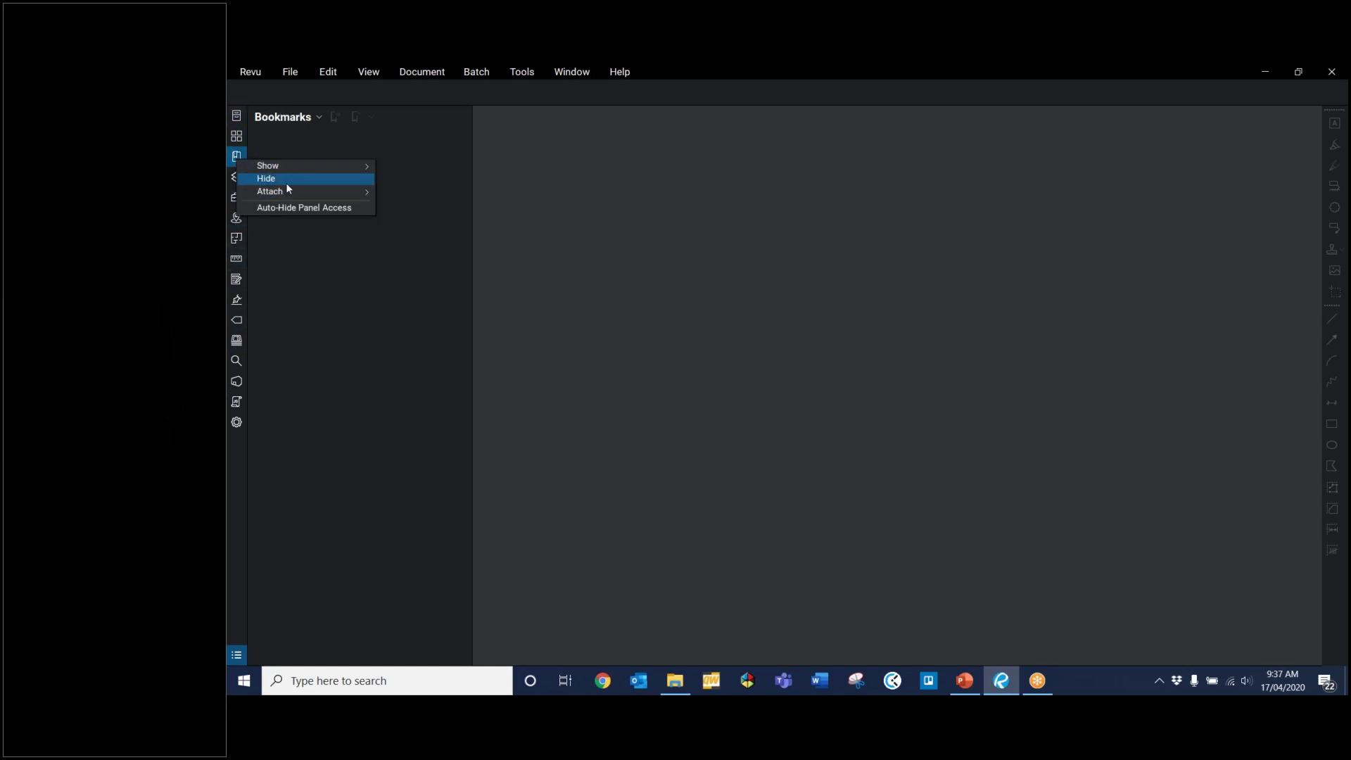
{"action": "left_click", "coordinate": [284, 180]}
{"action": "right_click", "coordinate": [240, 180]}
{"action": "key", "text": "Escape"}
{"action": "right_click", "coordinate": [240, 156]}
{"action": "left_click", "coordinate": [260, 176]}
{"action": "right_click", "coordinate": [243, 239]}
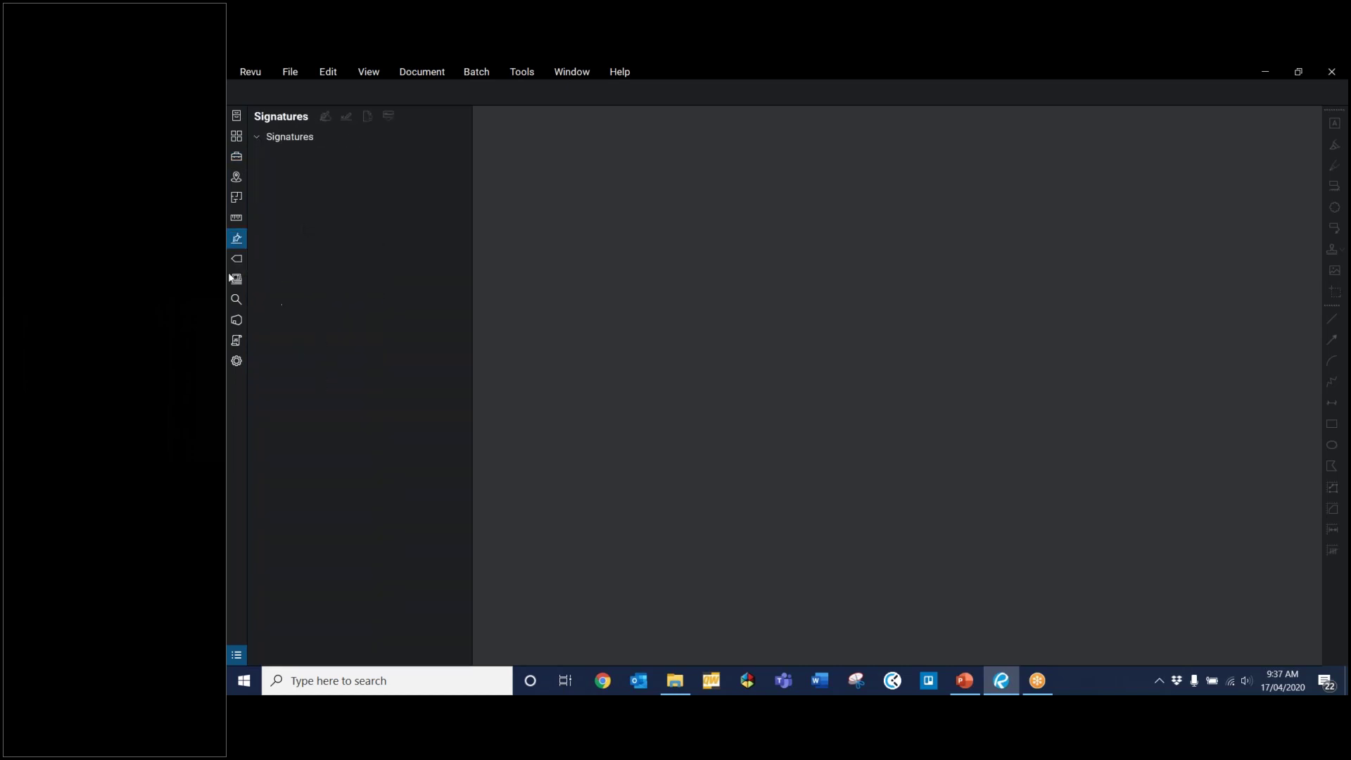
{"action": "left_click", "coordinate": [237, 258]}
{"action": "right_click", "coordinate": [237, 261]}
{"action": "left_click", "coordinate": [275, 281]}
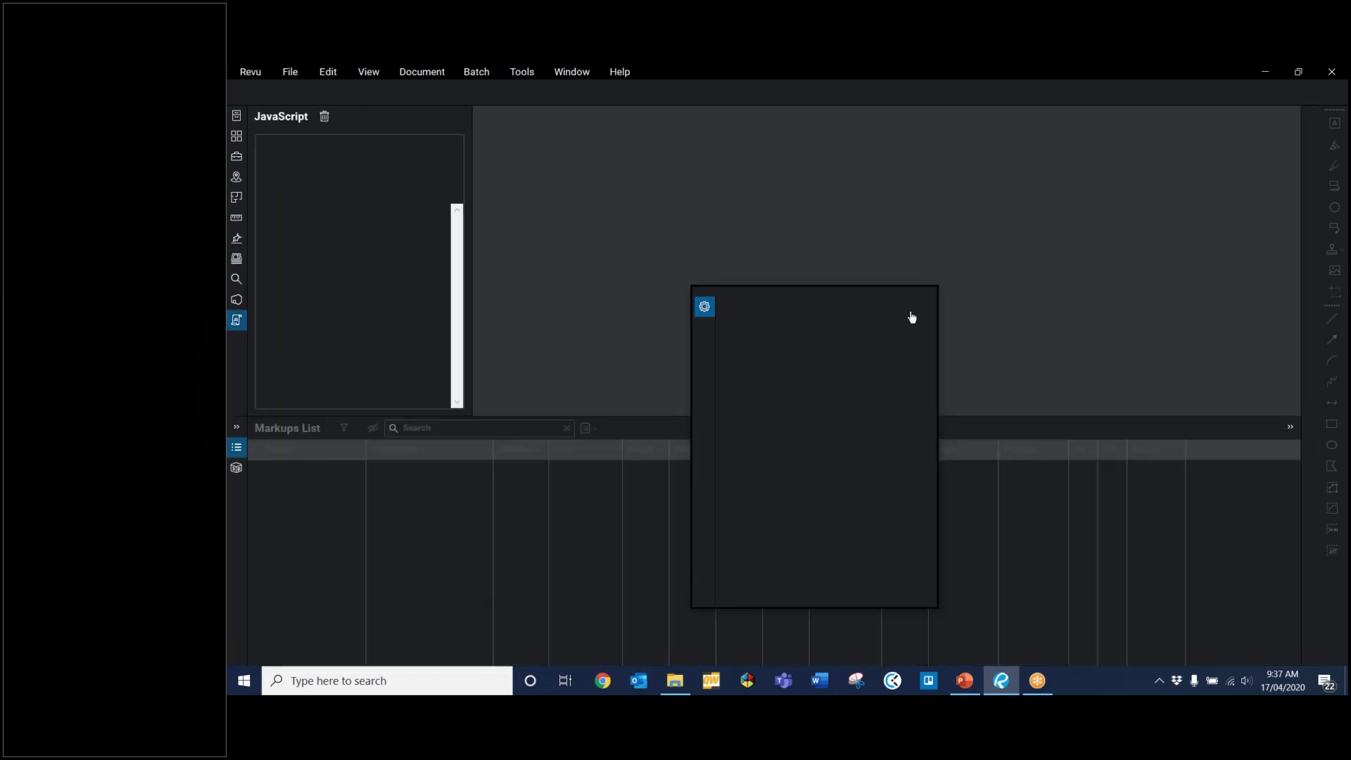
Step: Close the right-side panel and collapse the Tool Chest to widen the canvas
{"action": "left_click", "coordinate": [1314, 117]}
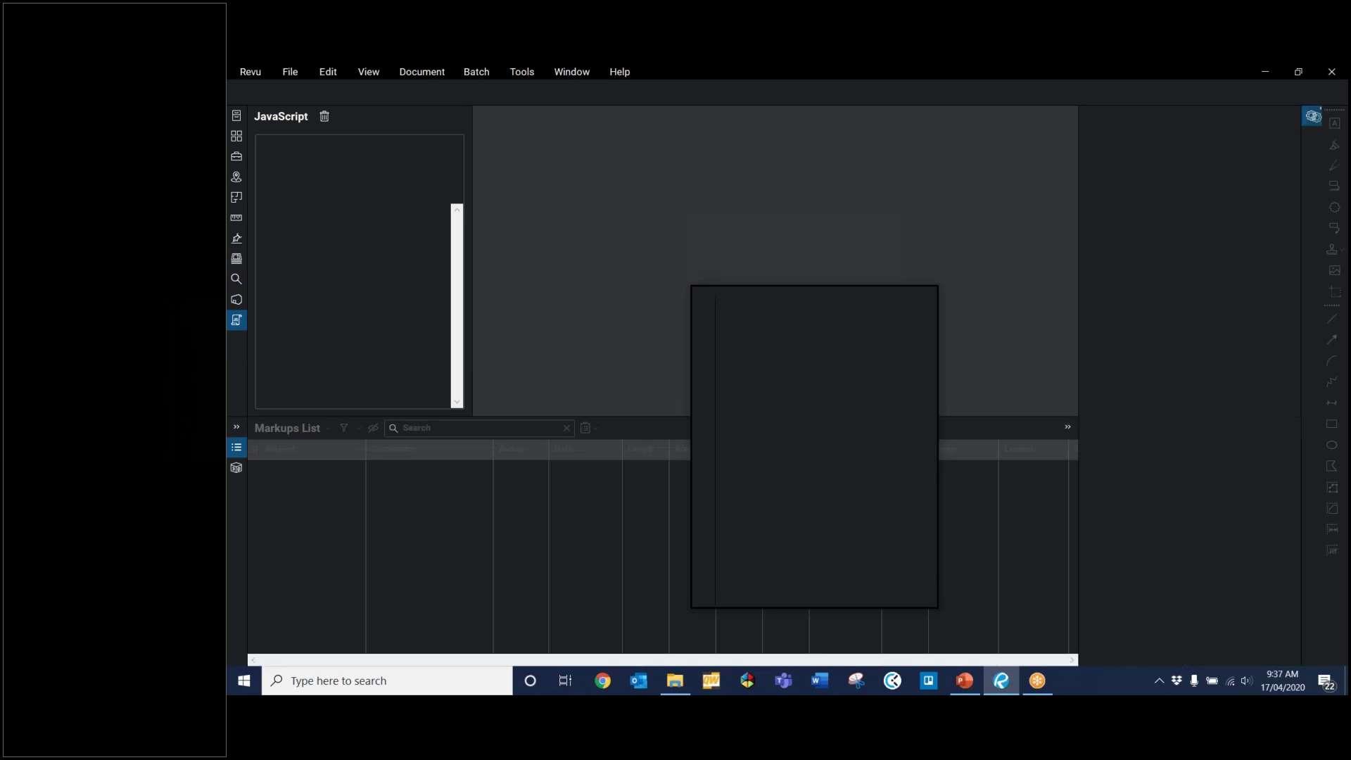
{"action": "left_click", "coordinate": [1319, 124]}
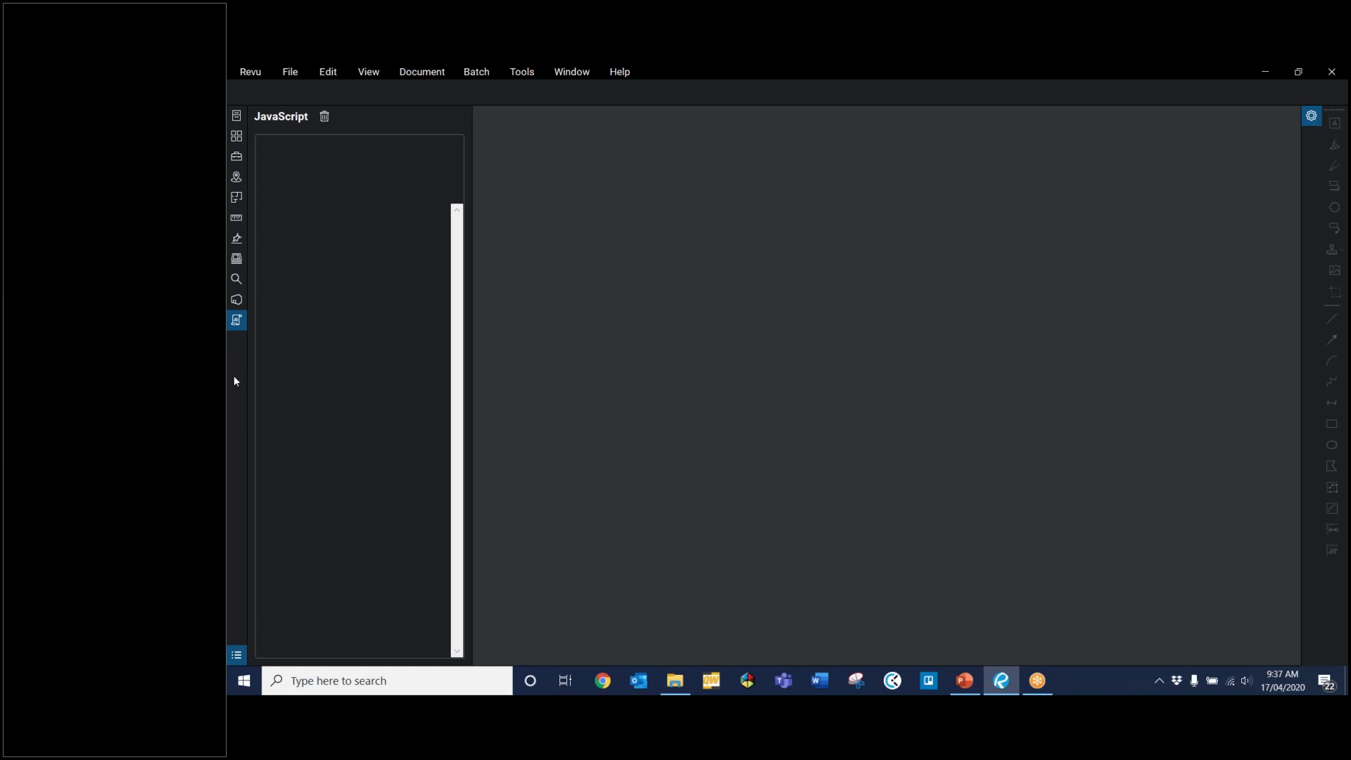
{"action": "left_click", "coordinate": [237, 157]}
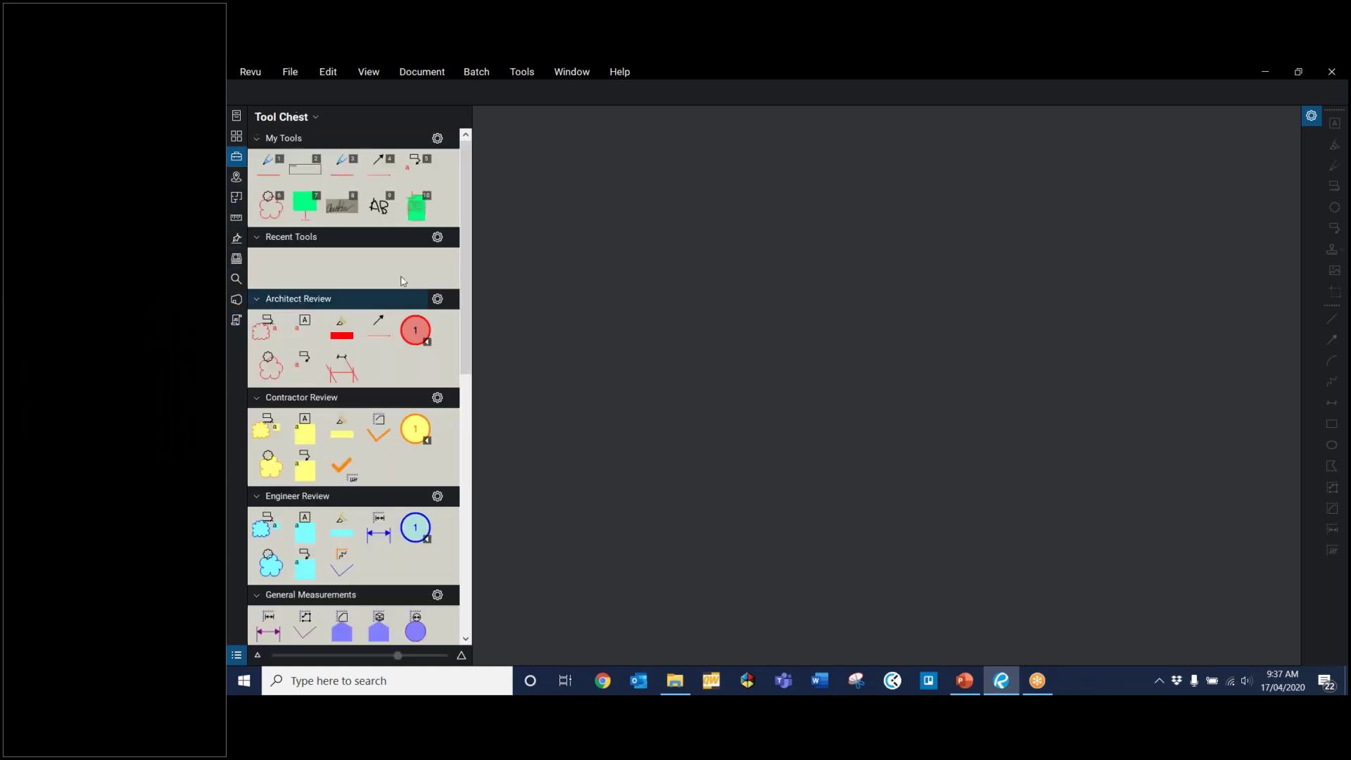
{"action": "left_click", "coordinate": [237, 160]}
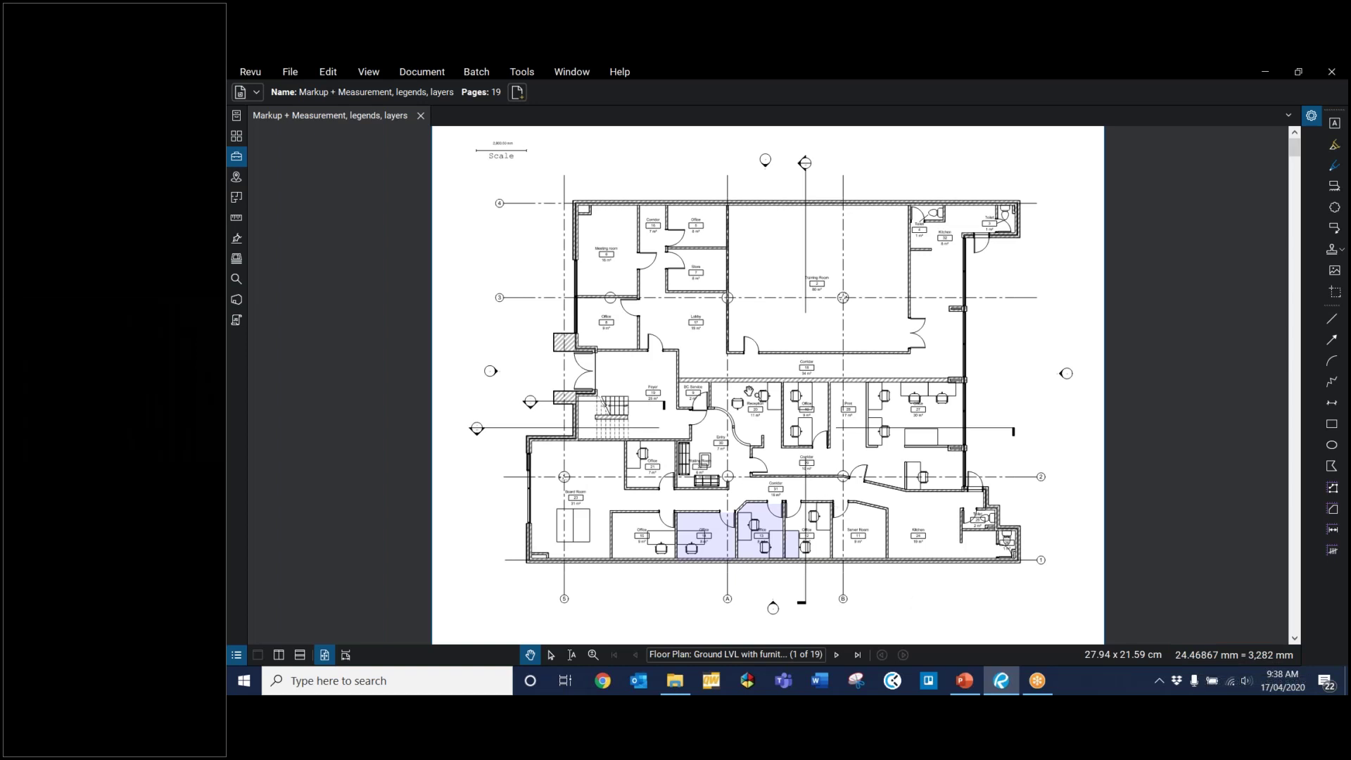
Step: Open the Tools menu on the Markup + Measurement, legends, layers floor plan
{"action": "left_click", "coordinate": [515, 75]}
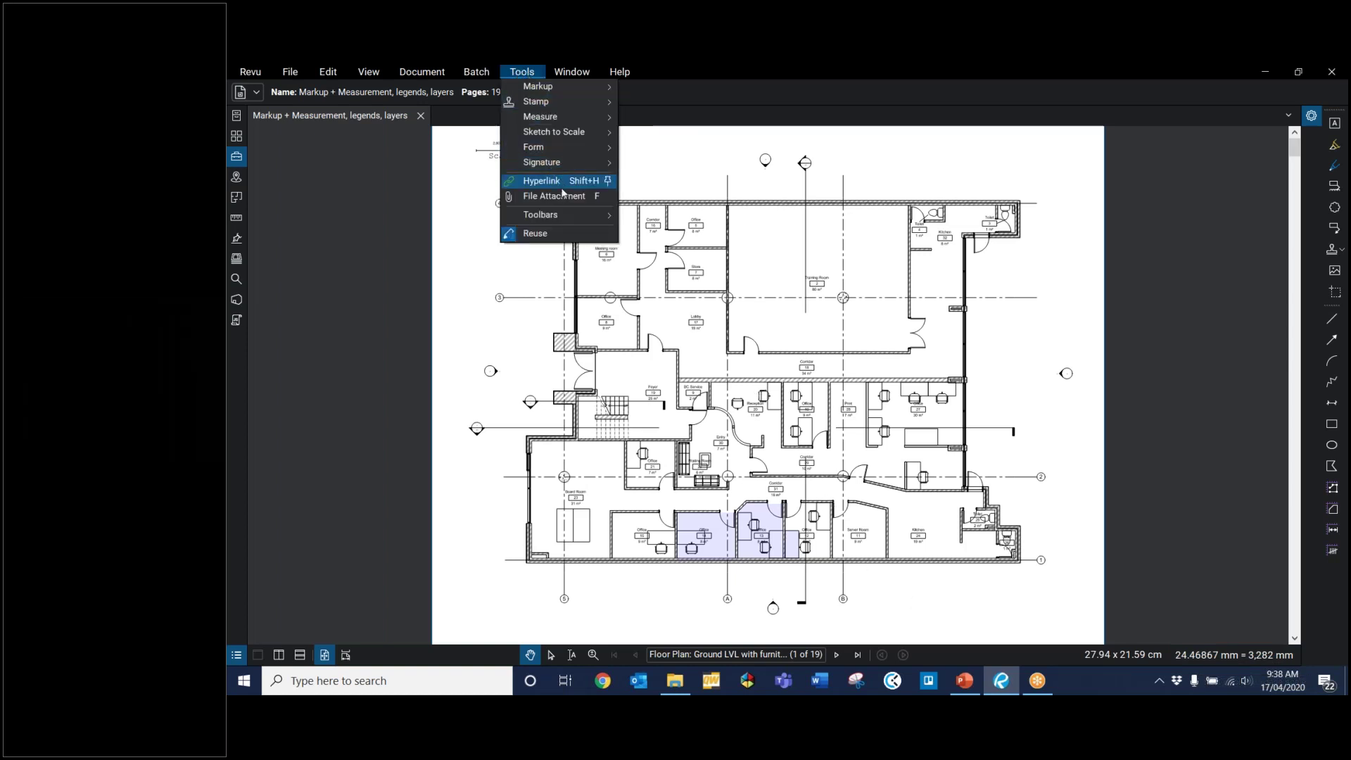
Step: Turn on the status bar from Tools > Toolbars and toggle the page grid
{"action": "mouse_move", "coordinate": [569, 221]}
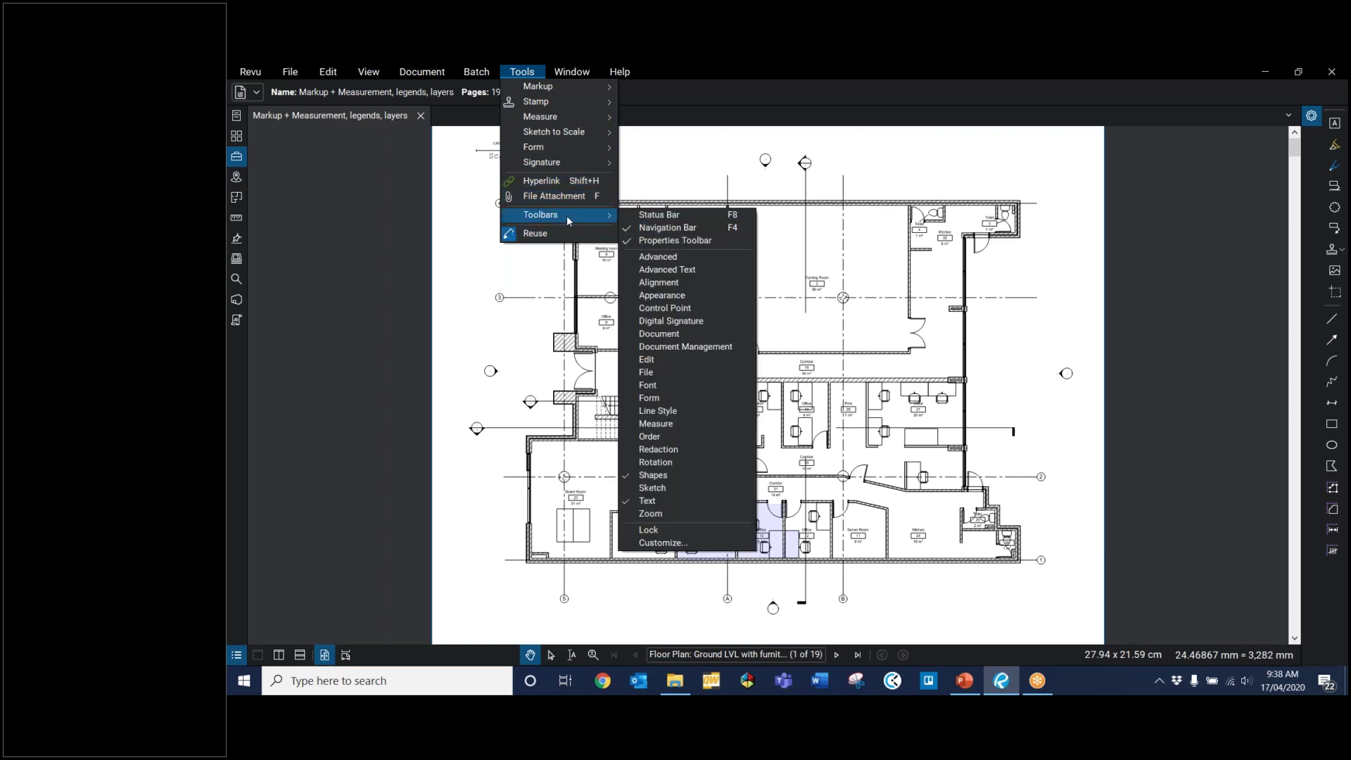
{"action": "left_click", "coordinate": [656, 216]}
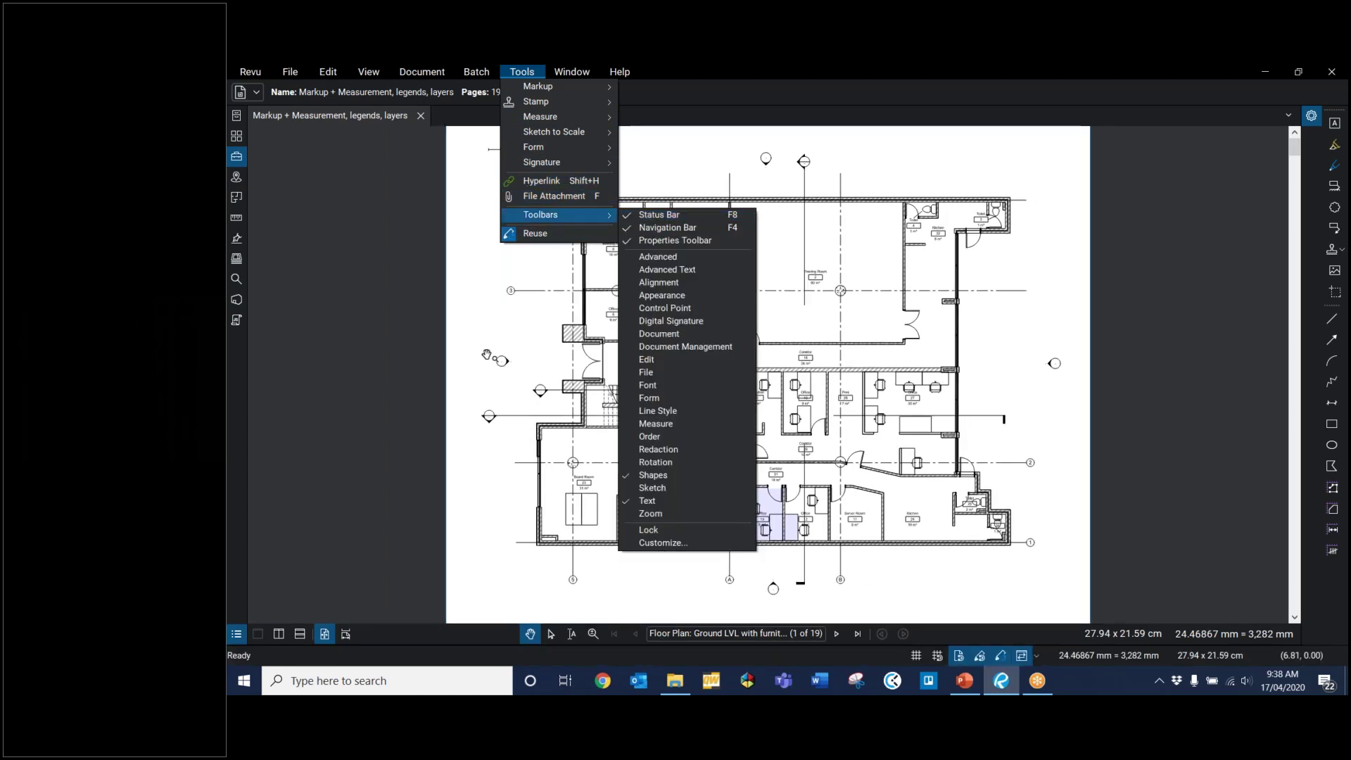
{"action": "left_click", "coordinate": [512, 344]}
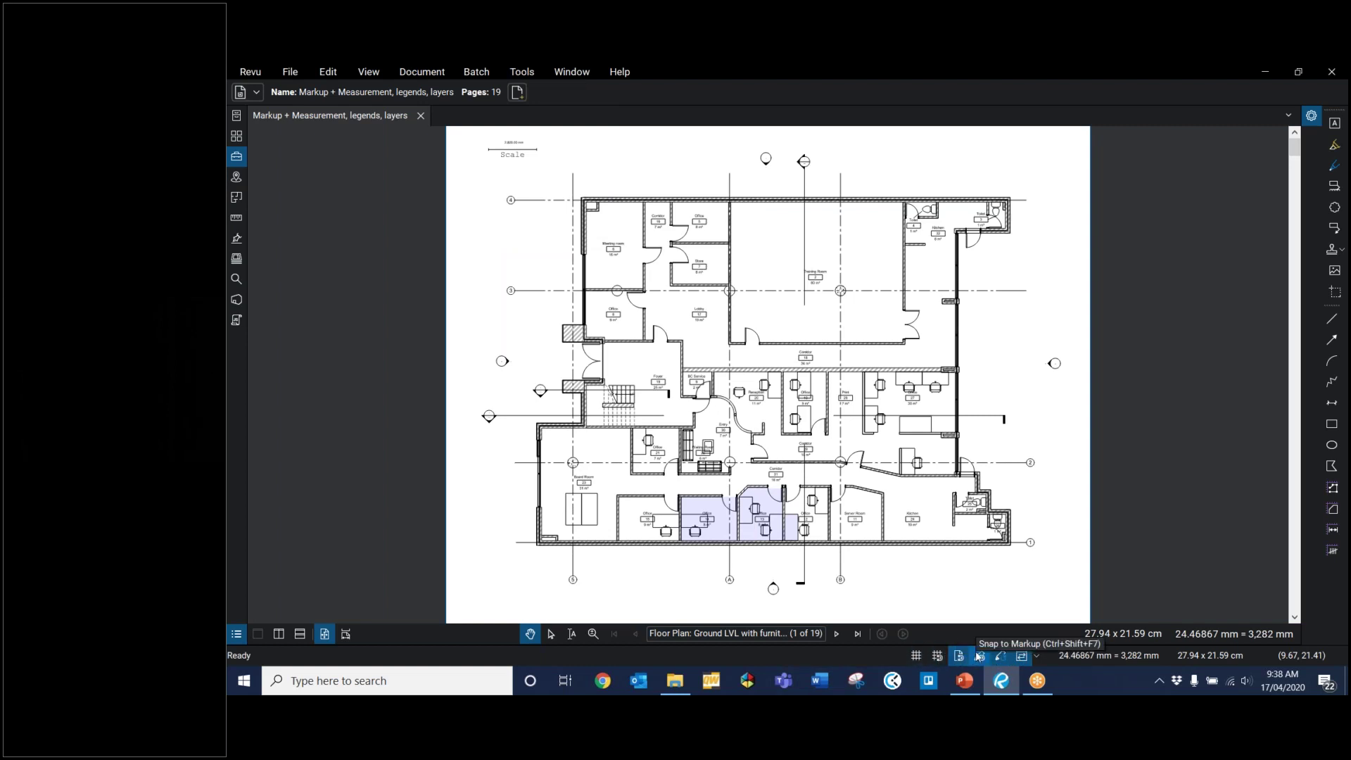
{"action": "left_click", "coordinate": [915, 657]}
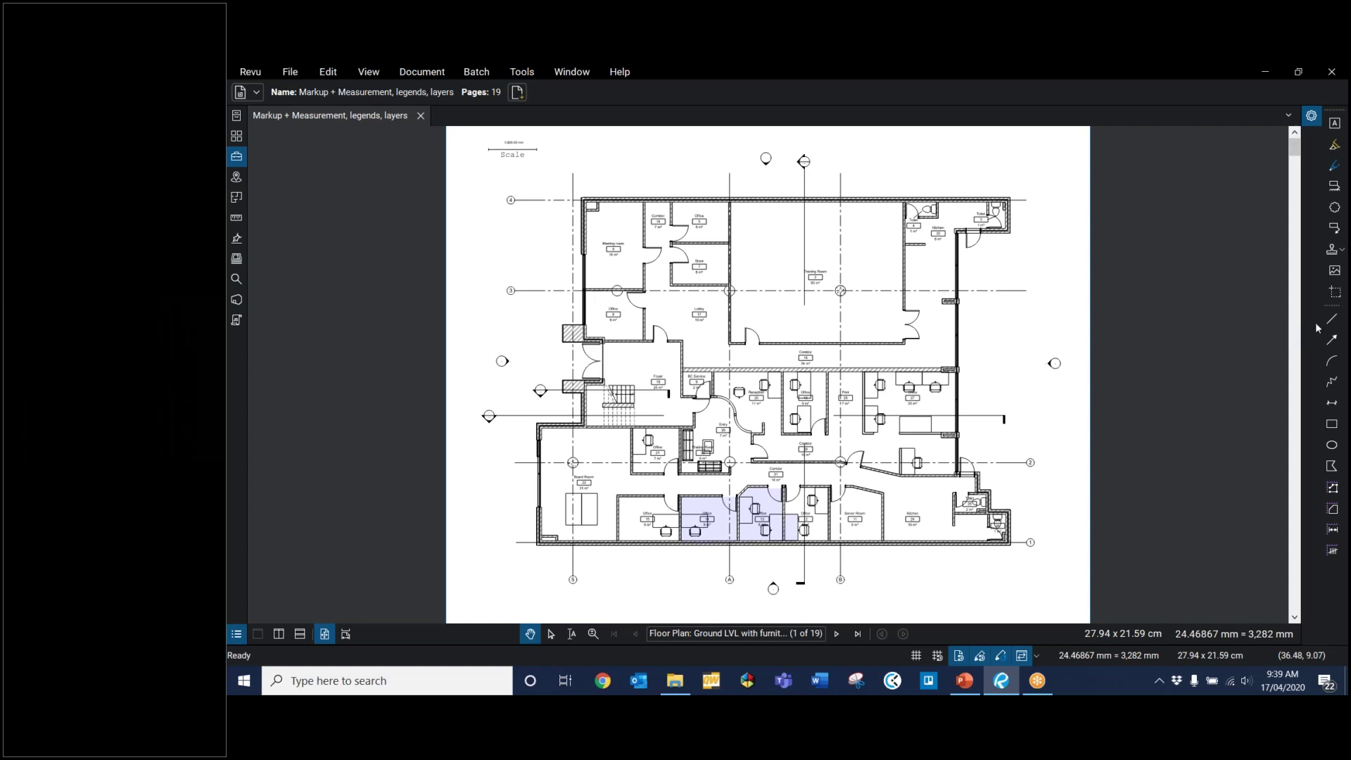
Step: Undock the markup toolbar and dock the line and shape tools vertically on the right edge
{"action": "left_click_drag", "start_coordinate": [1332, 307], "coordinate": [815, 172]}
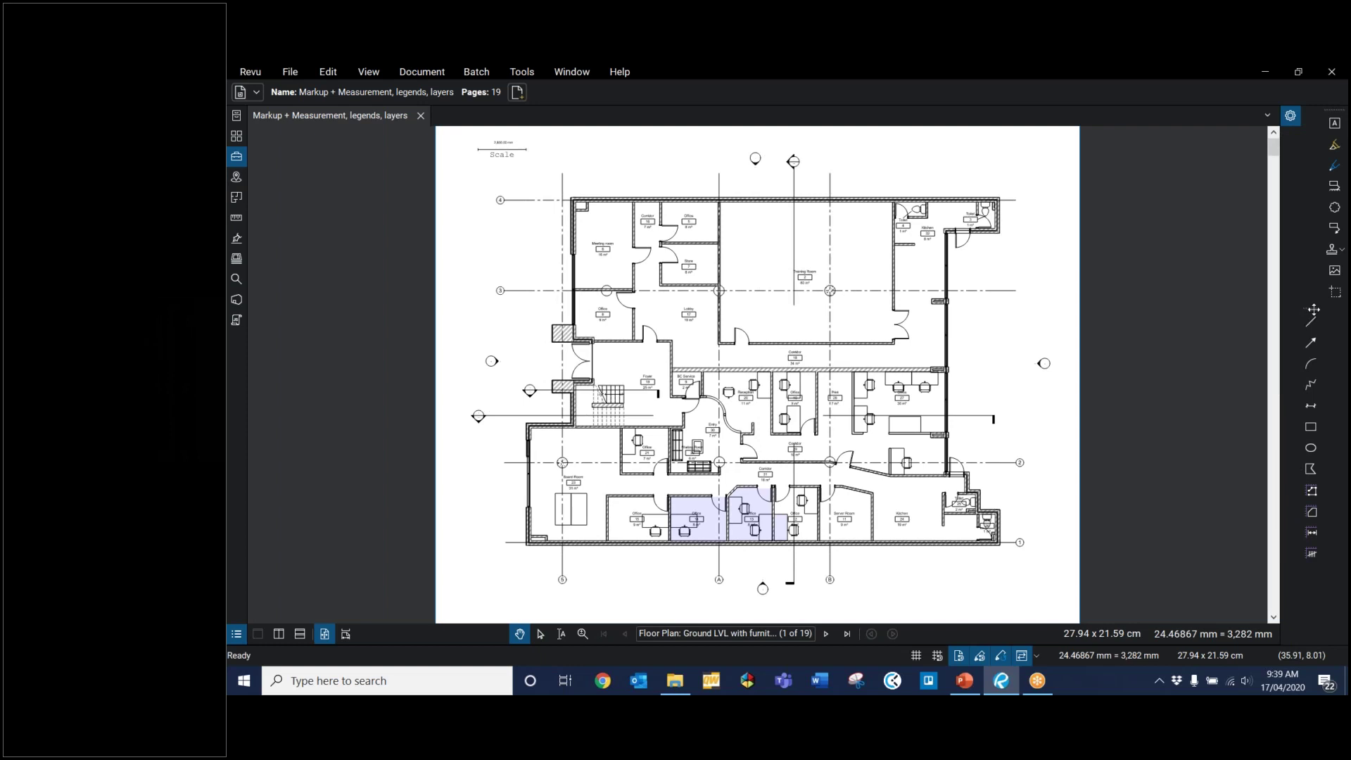
{"action": "left_click_drag", "start_coordinate": [1311, 308], "coordinate": [353, 79]}
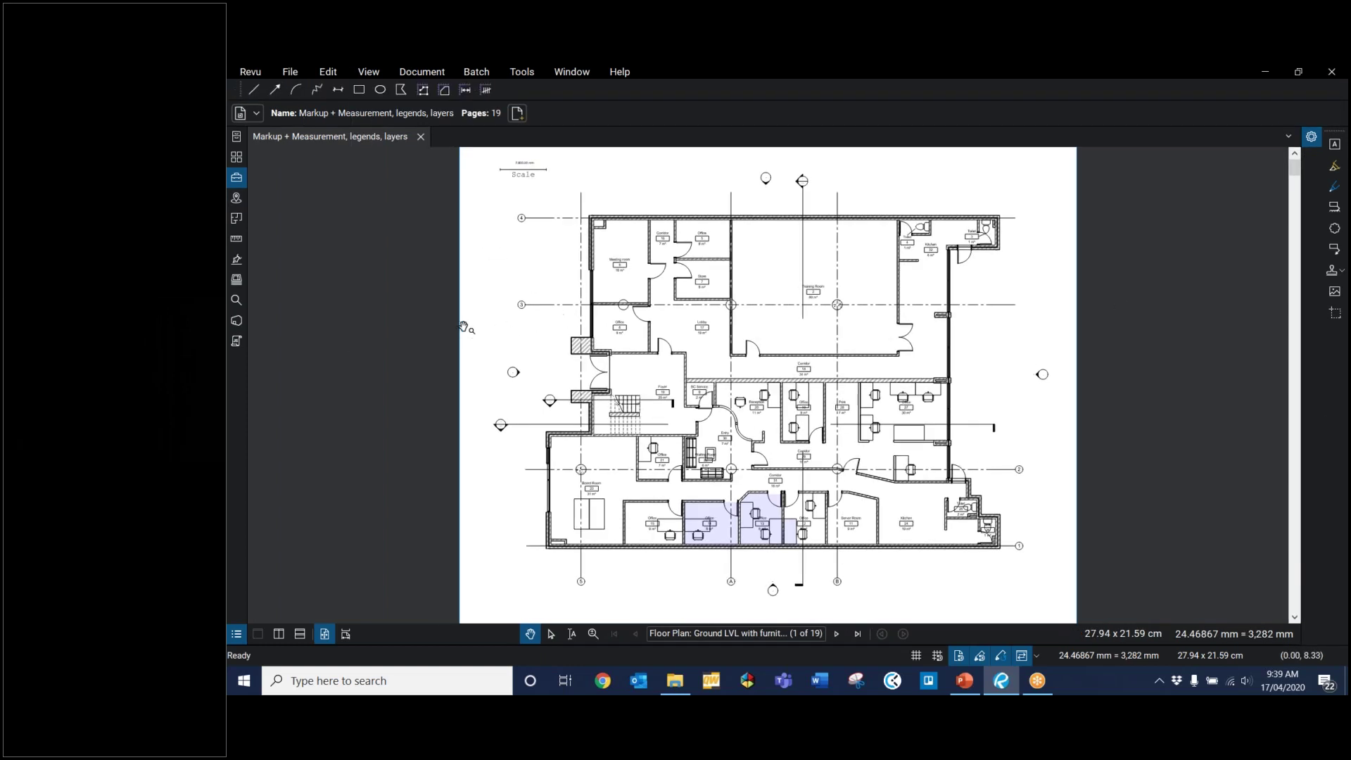
{"action": "left_click", "coordinate": [240, 114]}
{"action": "left_click", "coordinate": [373, 417]}
{"action": "left_click_drag", "start_coordinate": [248, 89], "coordinate": [1332, 470]}
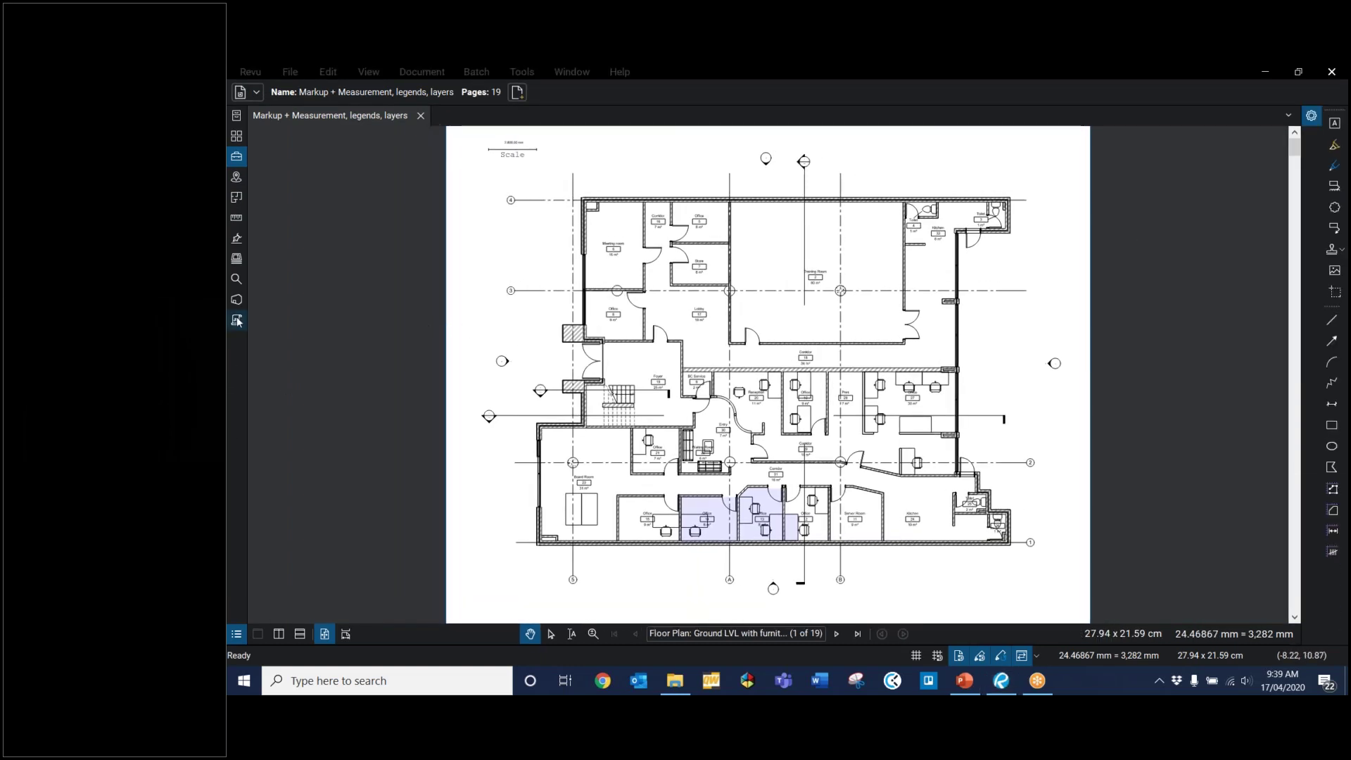
Step: Hide the JavaScript panel from the side panel strip
{"action": "left_click", "coordinate": [241, 360]}
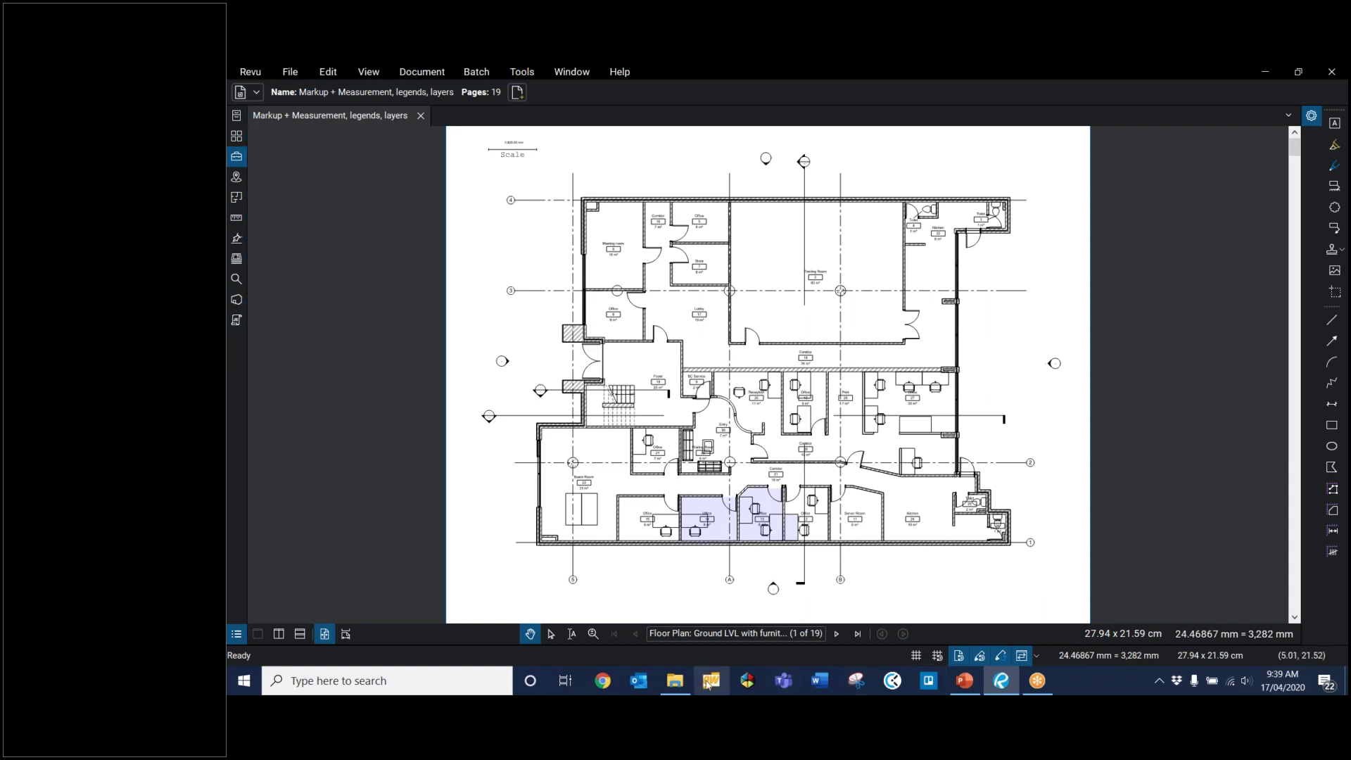
{"action": "left_click", "coordinate": [236, 300]}
{"action": "right_click", "coordinate": [236, 302]}
{"action": "left_click", "coordinate": [262, 325]}
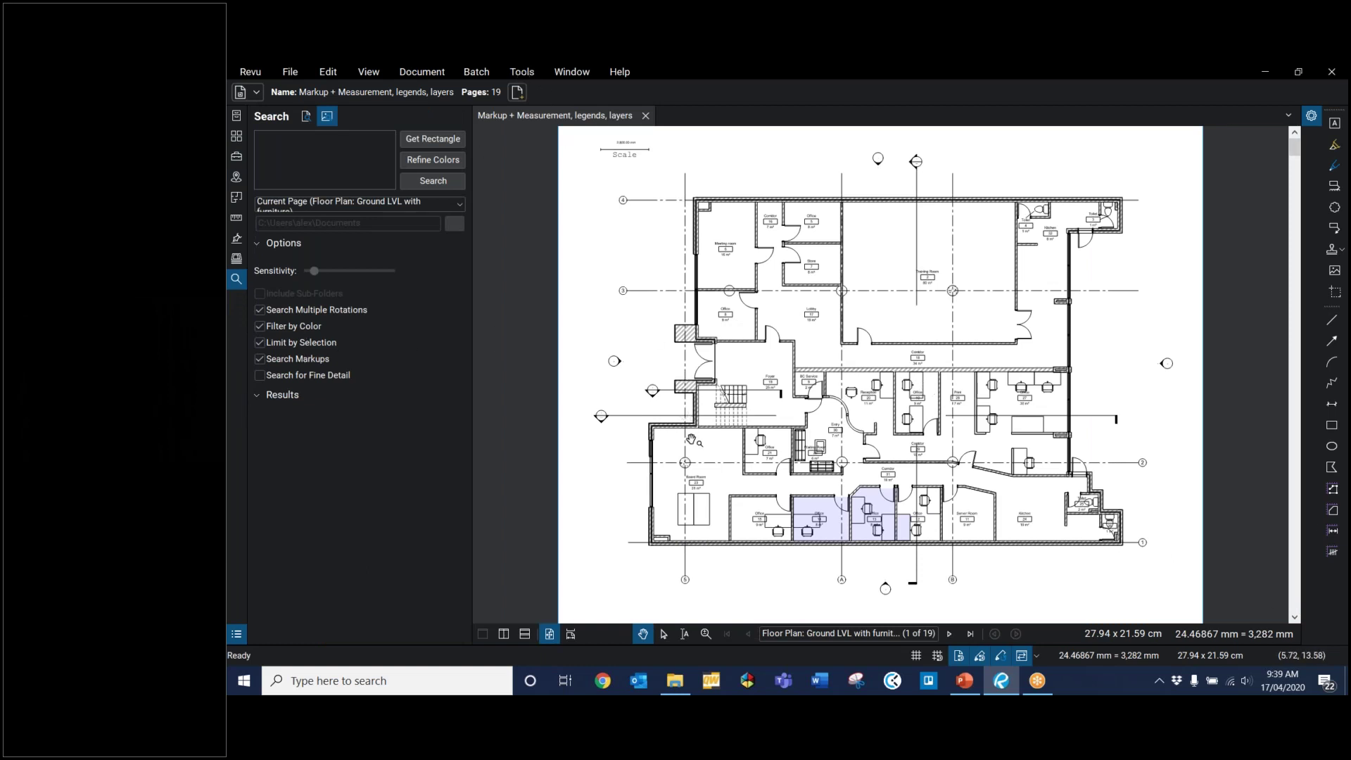
Step: Enable the Advanced toolbar from Tools > Toolbars
{"action": "scroll", "coordinate": [693, 447], "scroll_direction": "down", "scroll_amount": 2}
{"action": "scroll", "coordinate": [695, 449], "scroll_direction": "up", "scroll_amount": 2}
{"action": "left_click", "coordinate": [522, 72]}
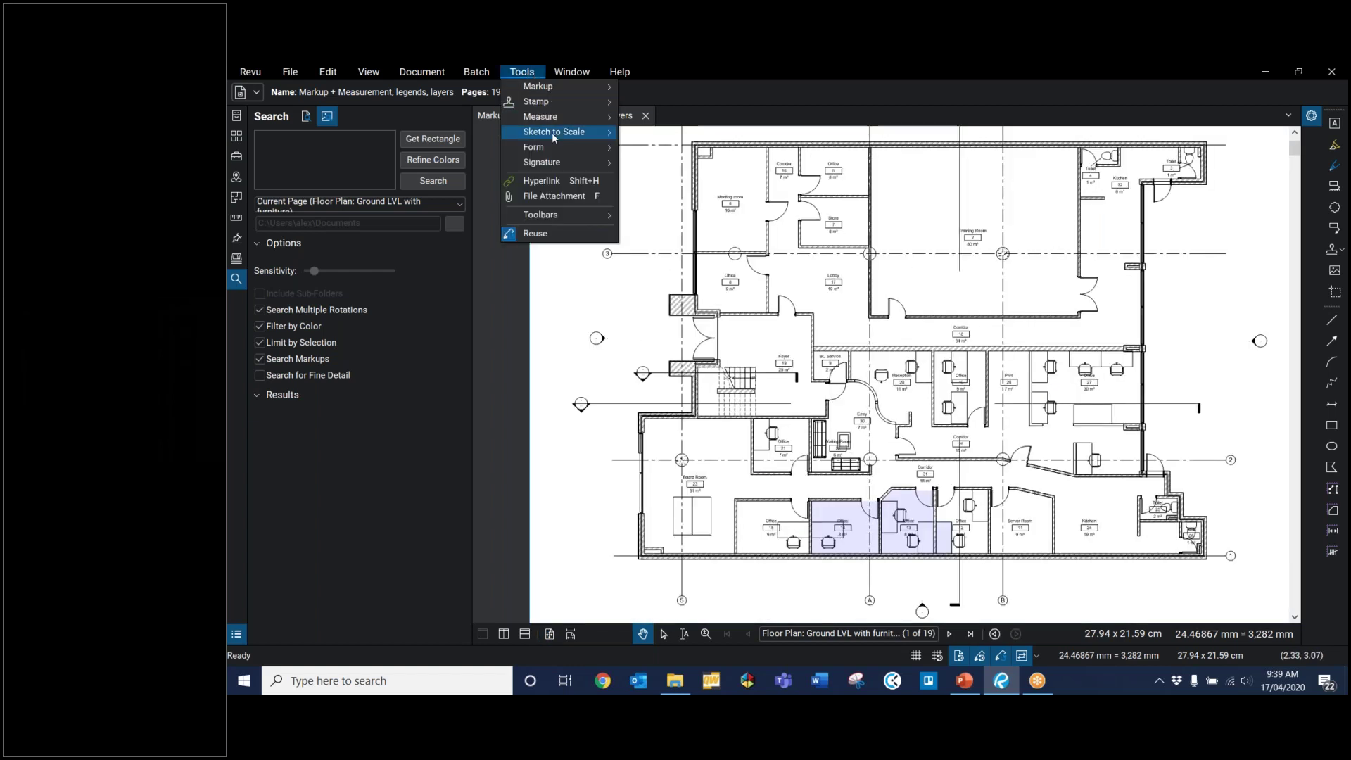
{"action": "mouse_move", "coordinate": [574, 214]}
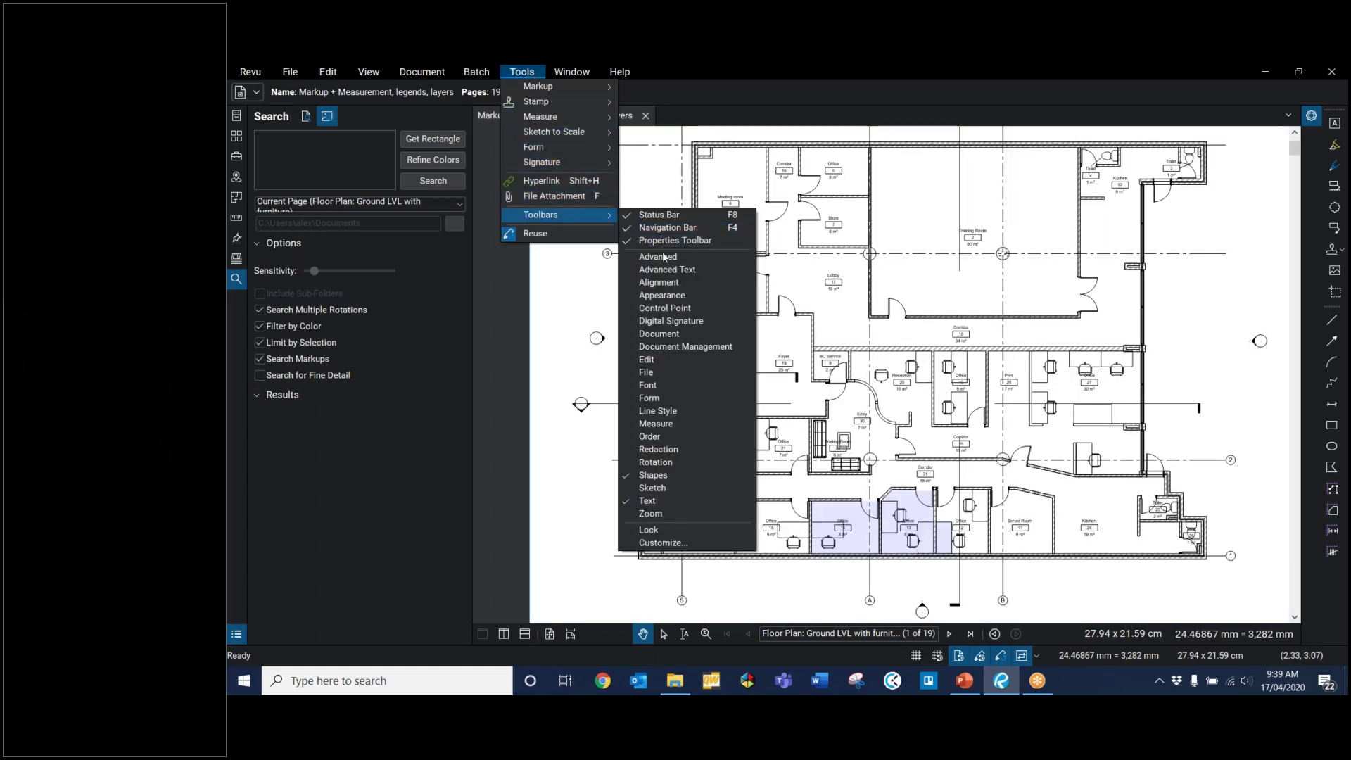
{"action": "left_click", "coordinate": [682, 261]}
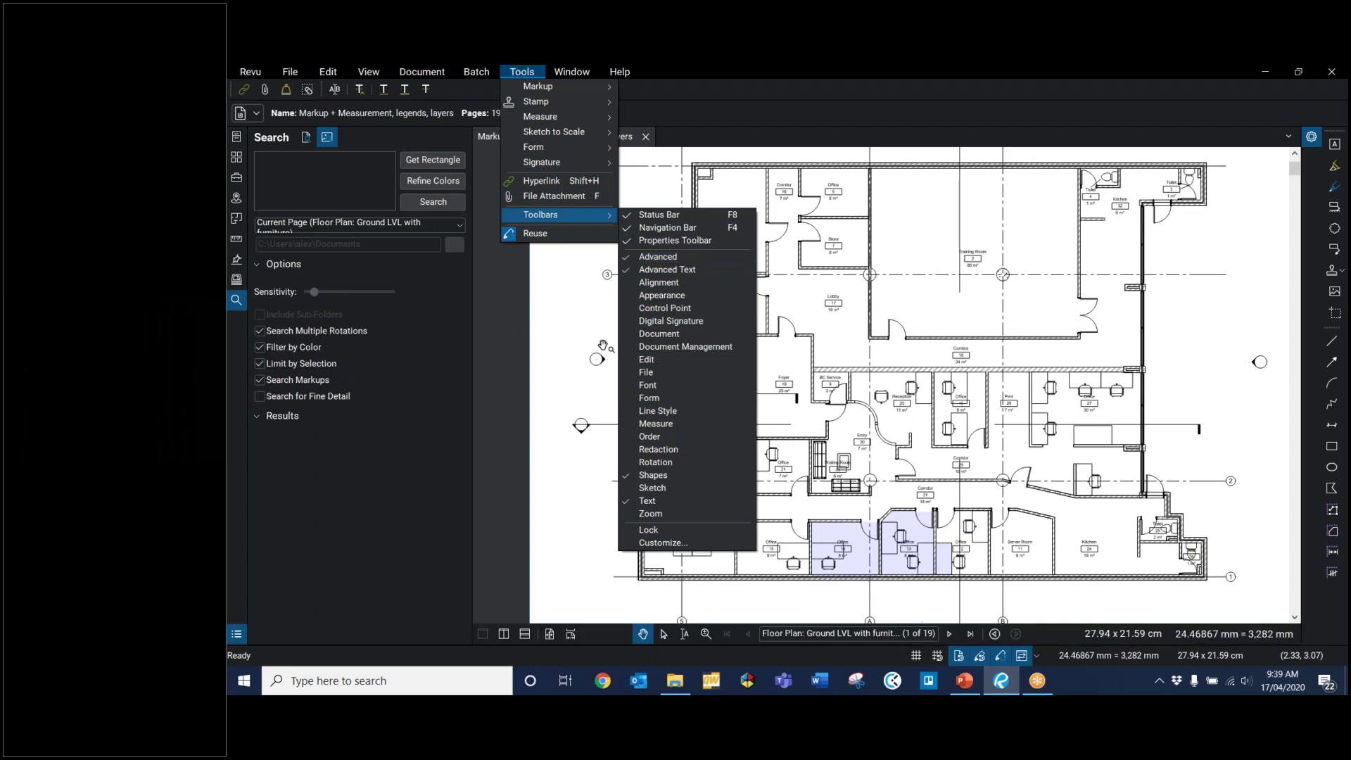
{"action": "left_click", "coordinate": [556, 371]}
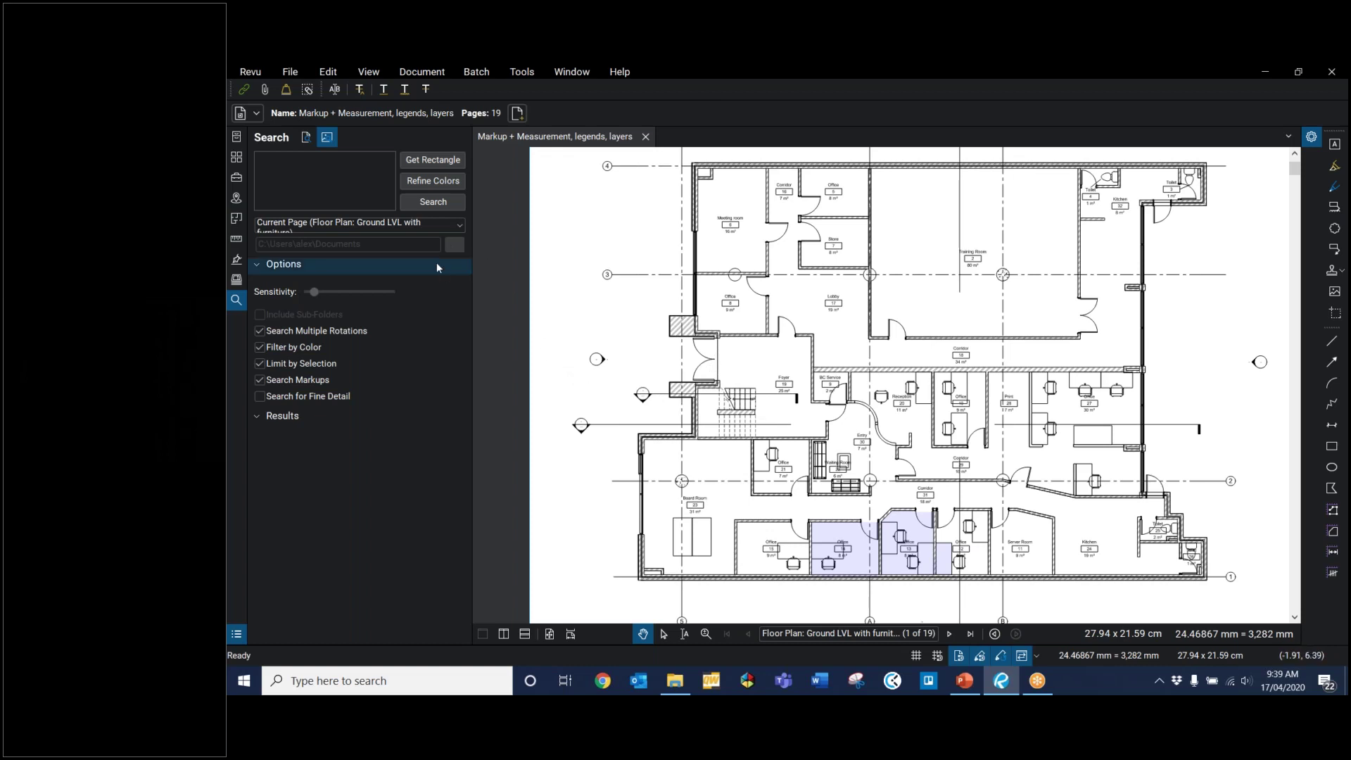
Step: Add a profile named 'Webinar week 1' in Manage Profiles and make it active
{"action": "left_click", "coordinate": [251, 73]}
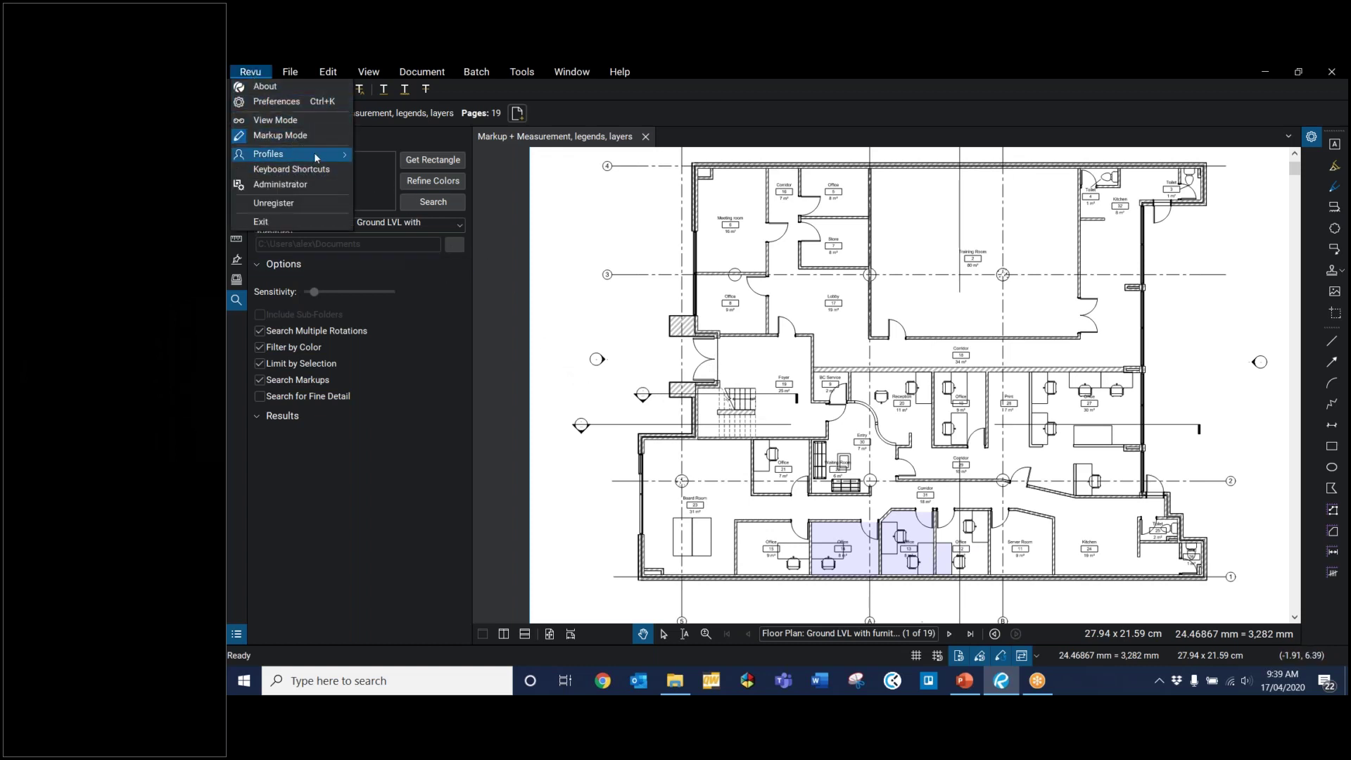
{"action": "mouse_move", "coordinate": [316, 157]}
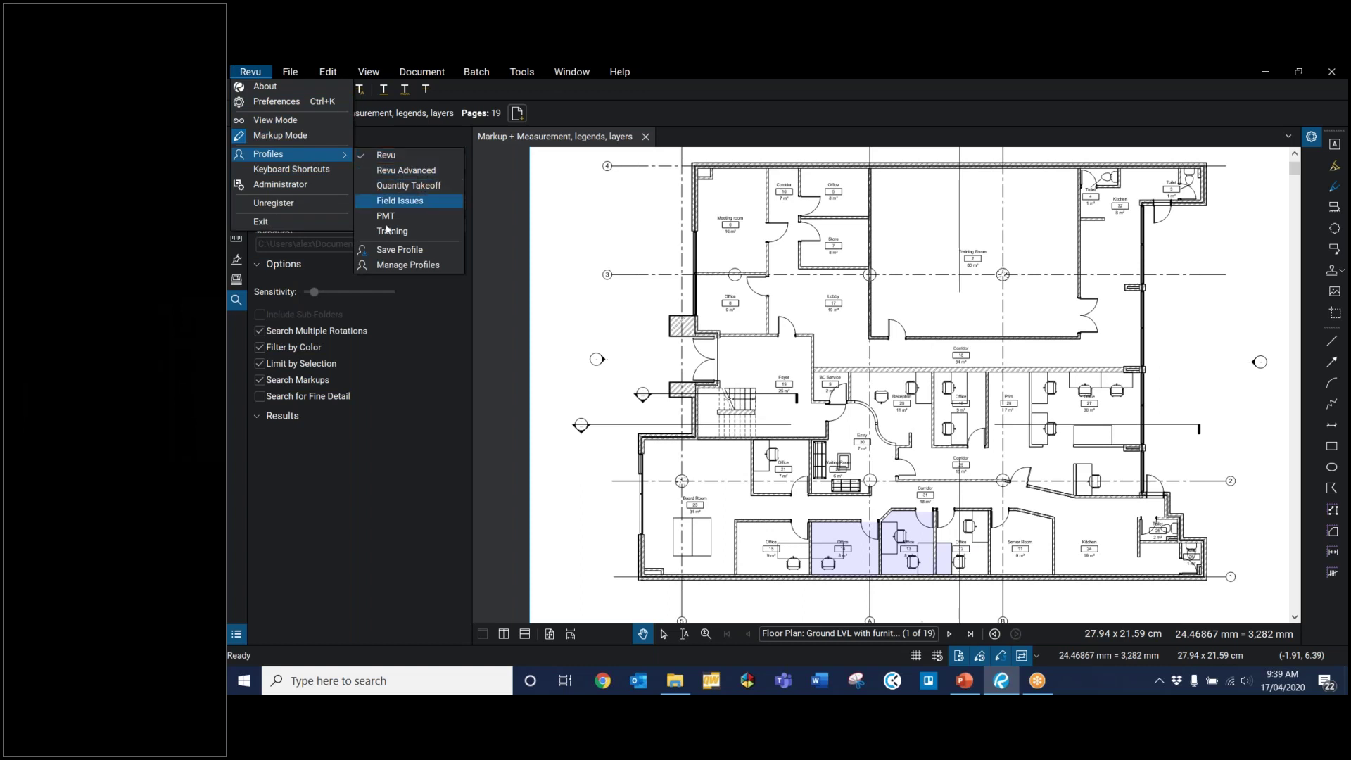
{"action": "left_click", "coordinate": [391, 266]}
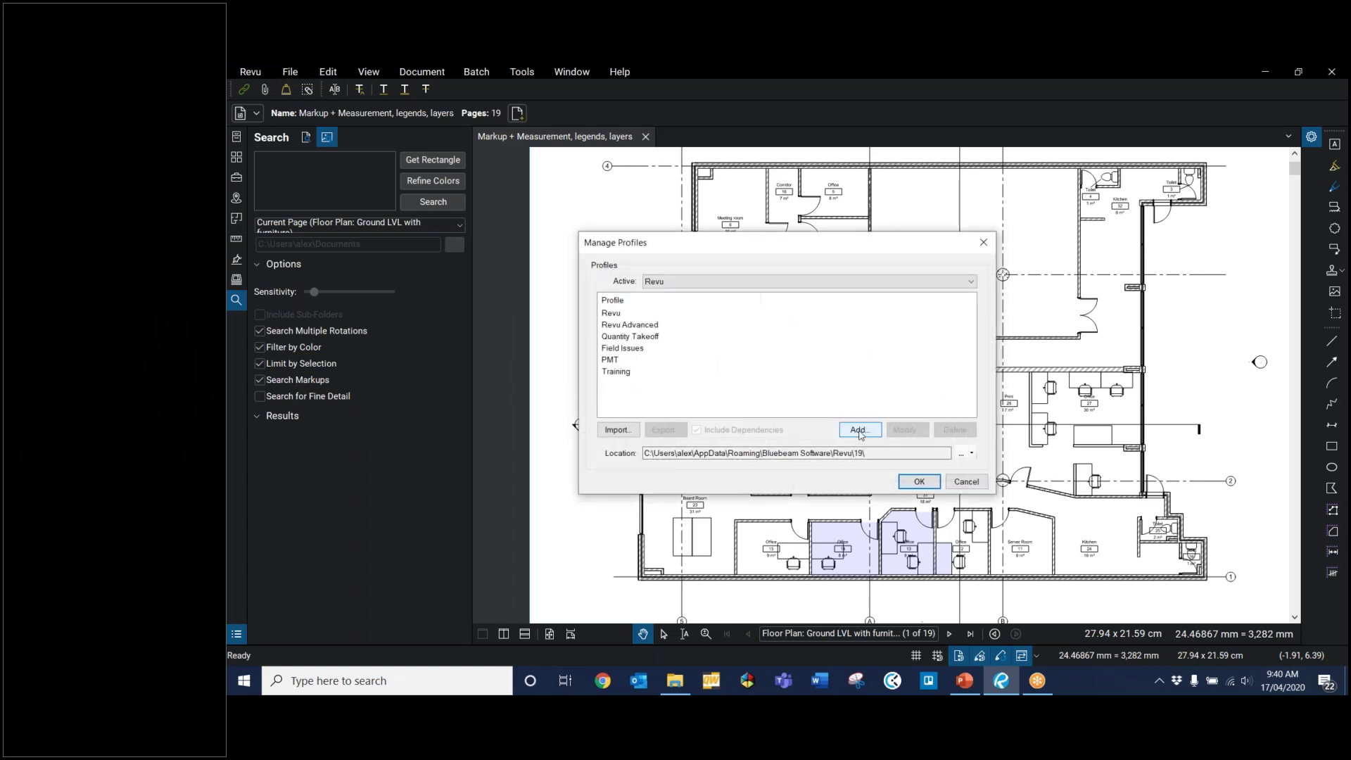
{"action": "left_click", "coordinate": [860, 430]}
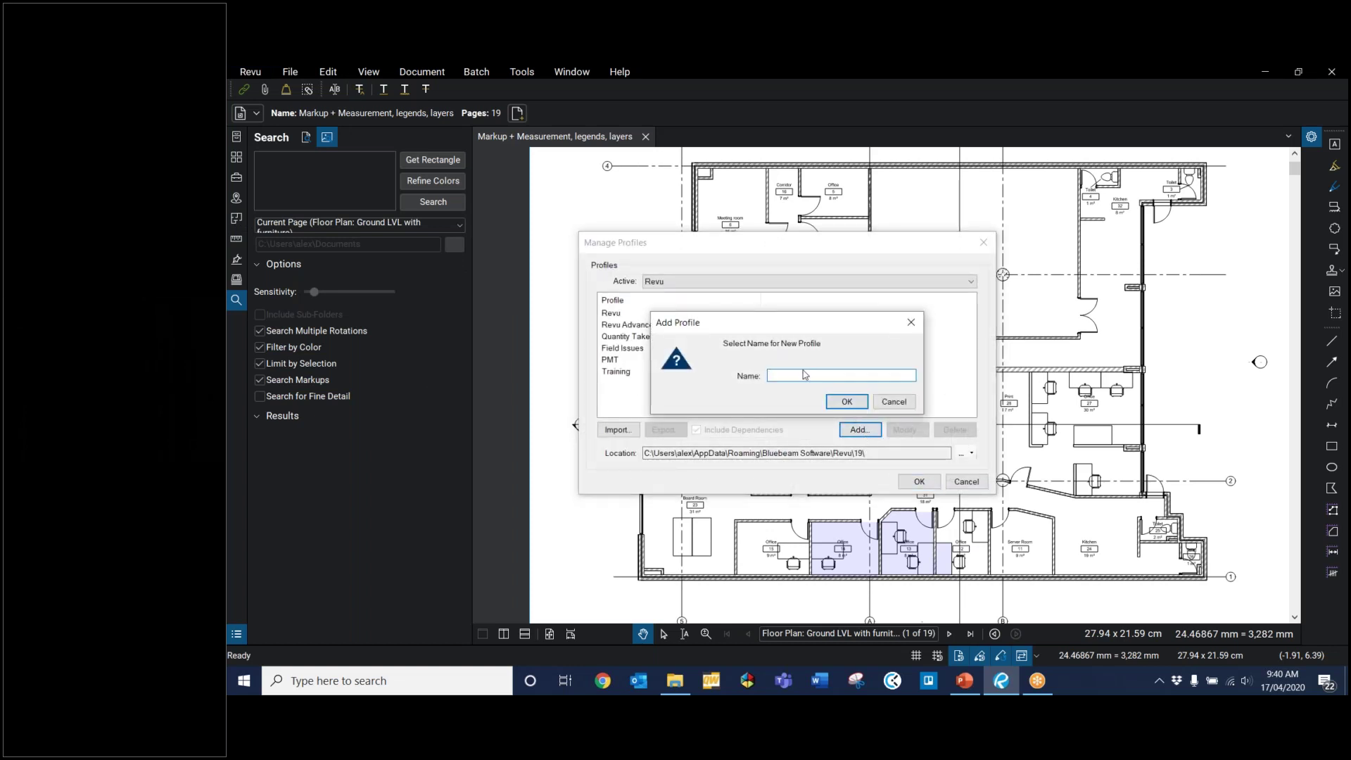
{"action": "type", "text": "Webinar week 1"}
{"action": "left_click", "coordinate": [846, 401]}
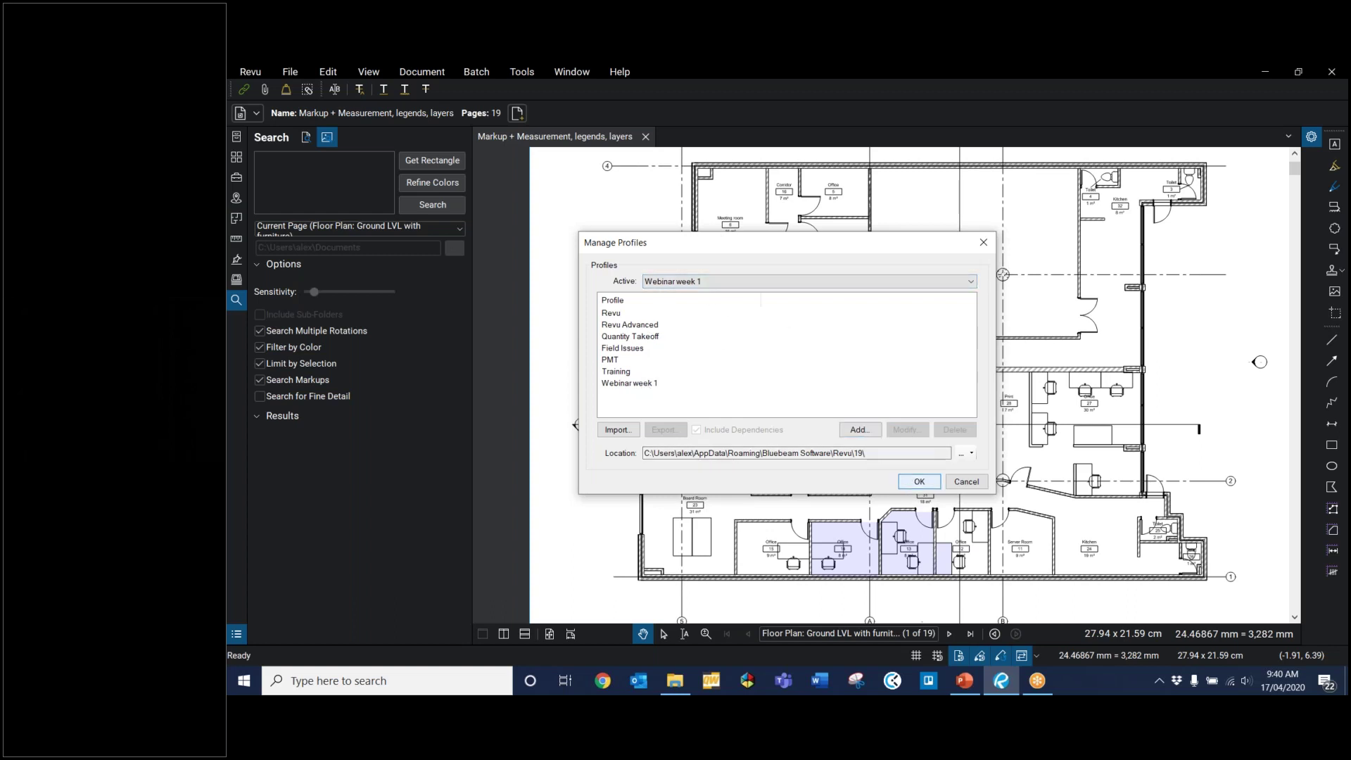
{"action": "left_click", "coordinate": [918, 482]}
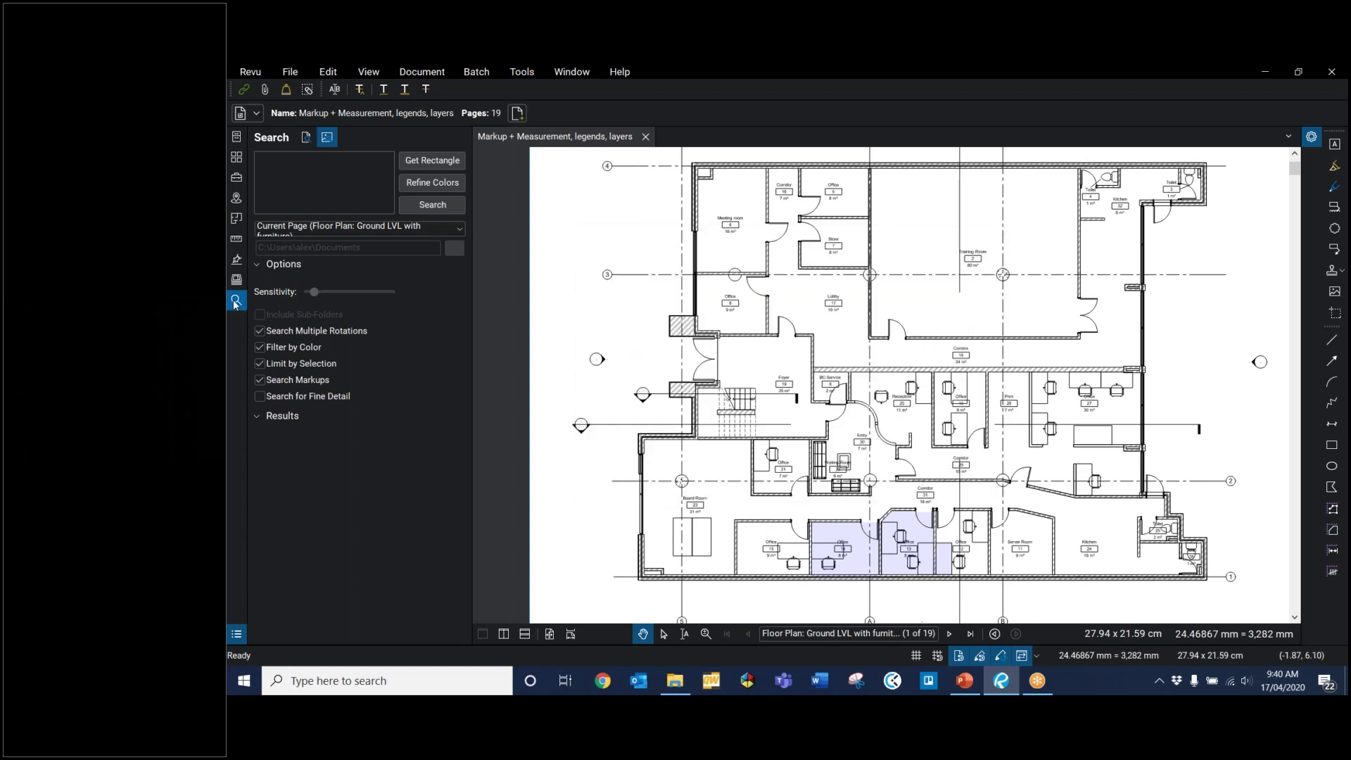
Step: Switch to the default Revu profile, then back to Webinar week 1
{"action": "left_click", "coordinate": [250, 73]}
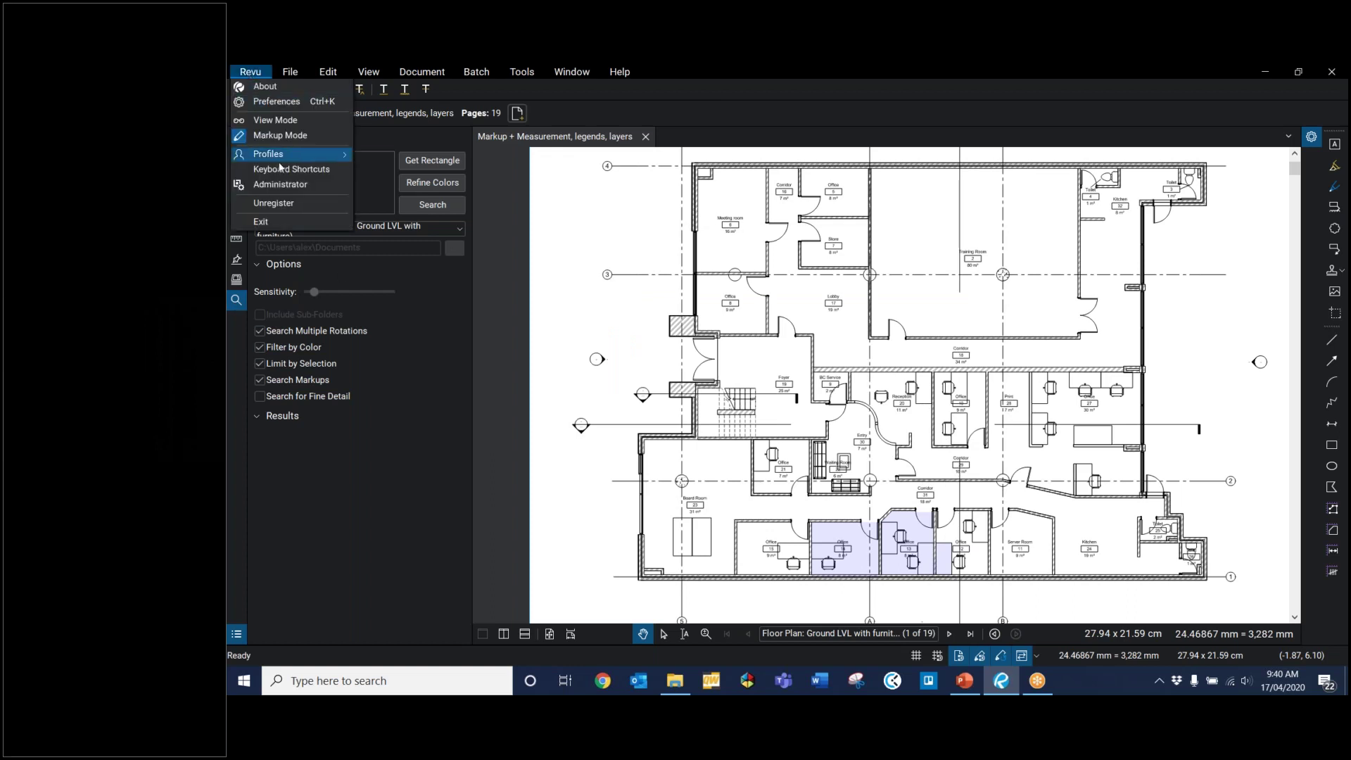
{"action": "mouse_move", "coordinate": [308, 157]}
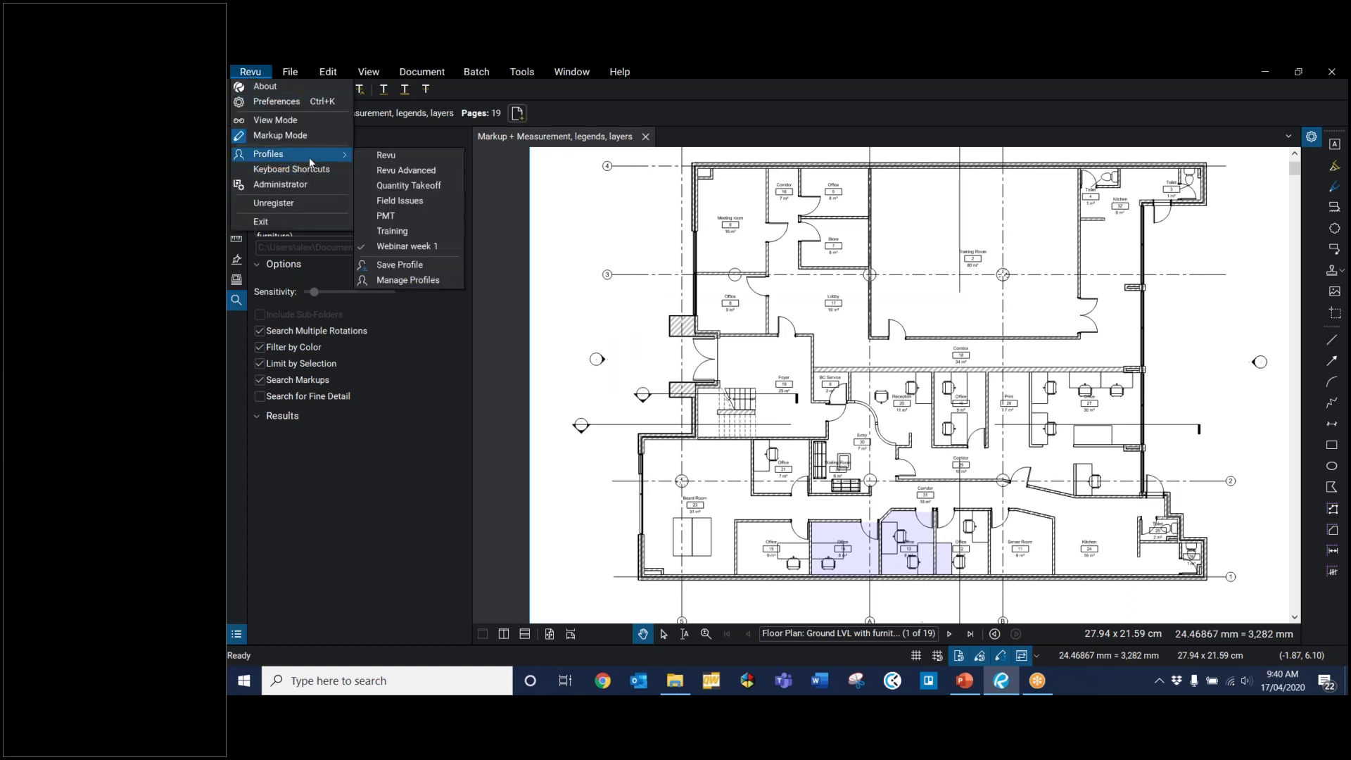
{"action": "left_click", "coordinate": [385, 156]}
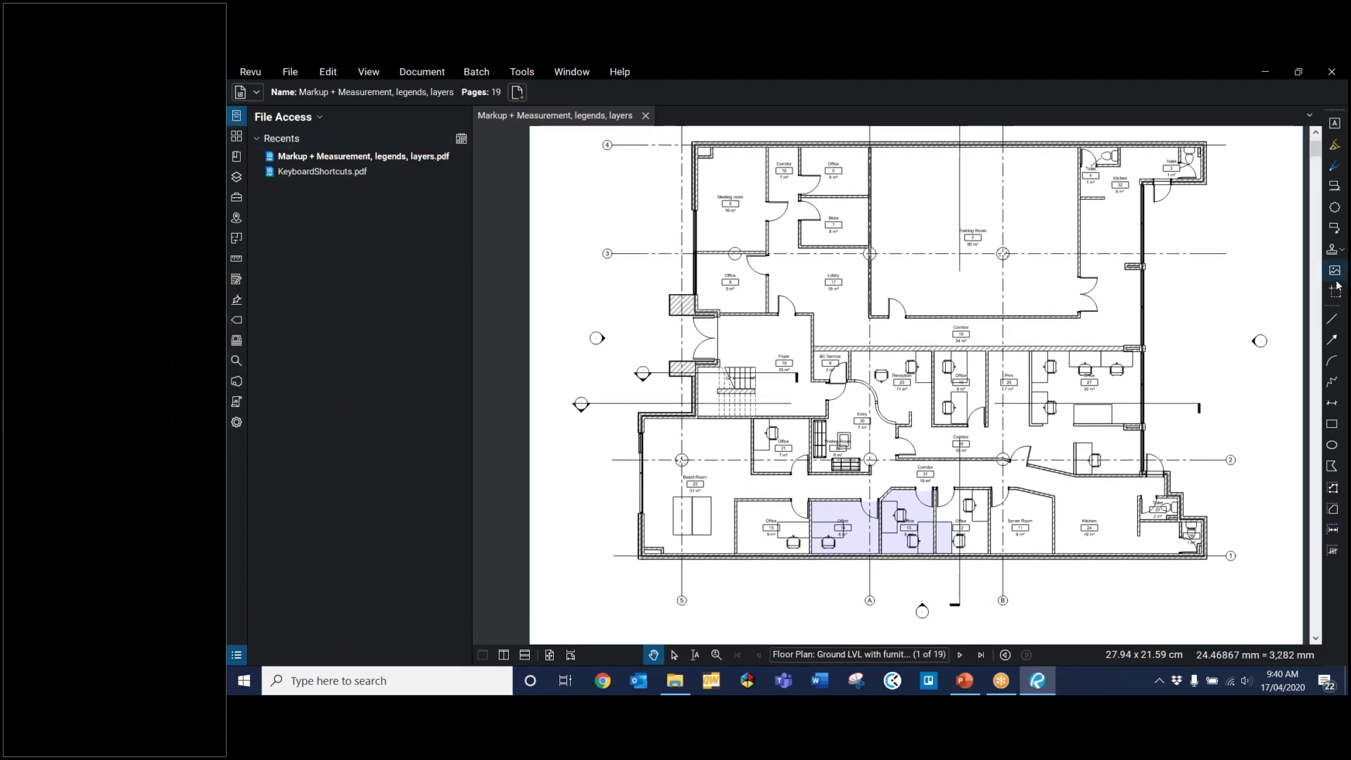
{"action": "left_click", "coordinate": [246, 73]}
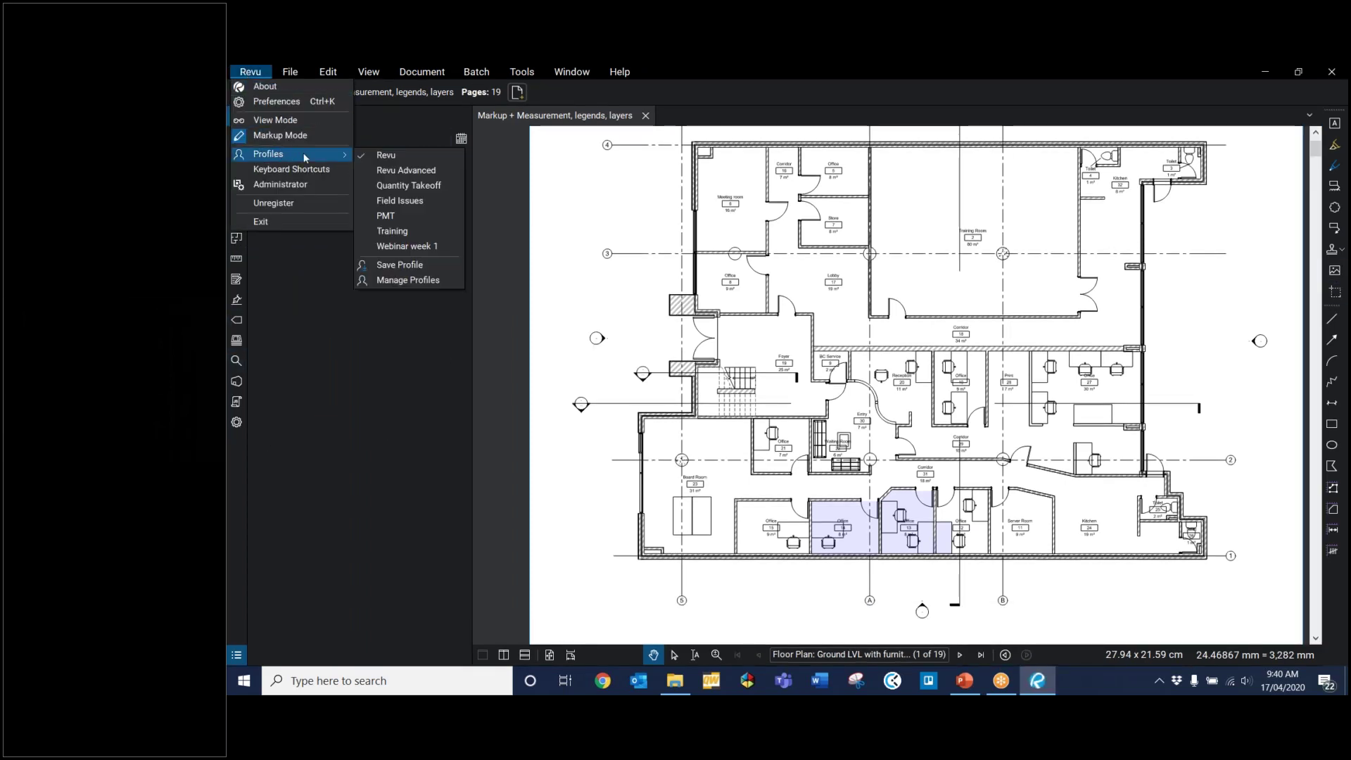
{"action": "left_click", "coordinate": [409, 246]}
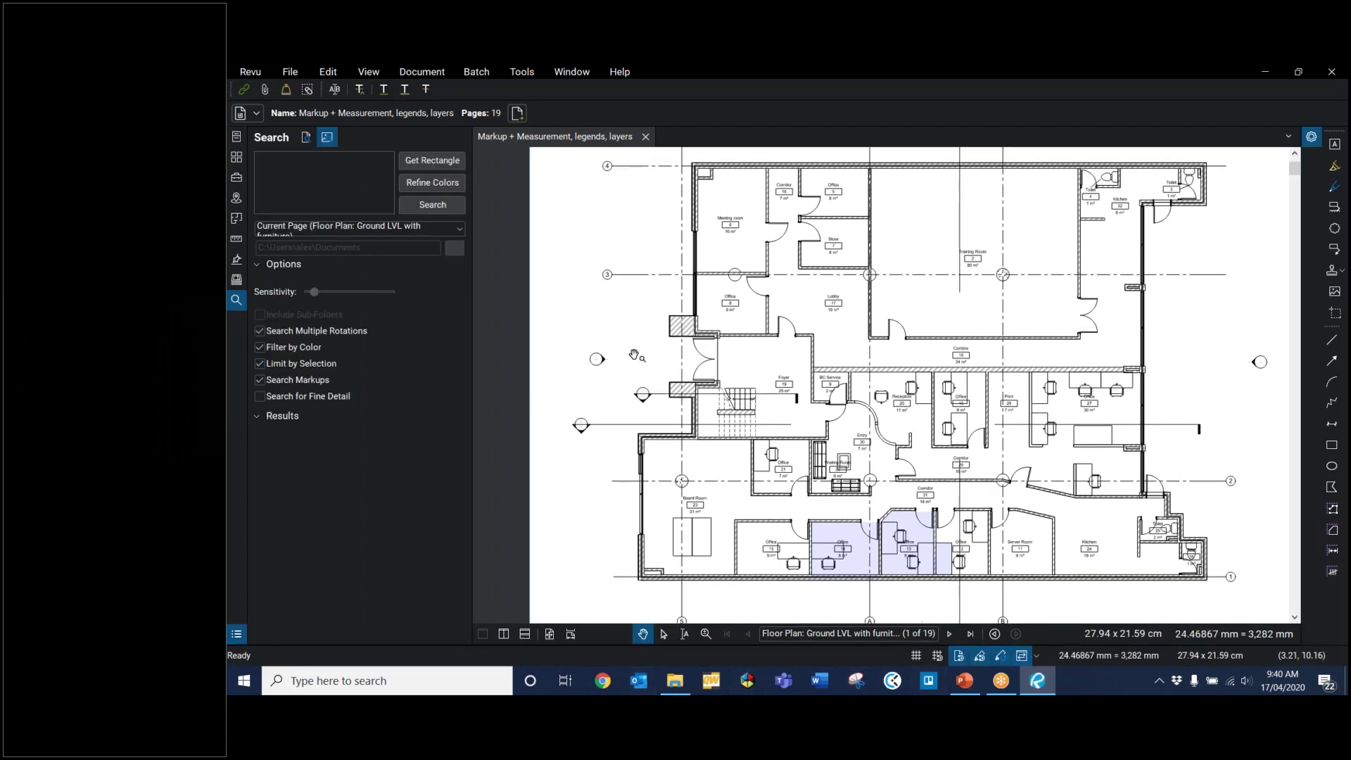
Step: Hide the Sets and Signatures panels and save the current profile
{"action": "right_click", "coordinate": [237, 280]}
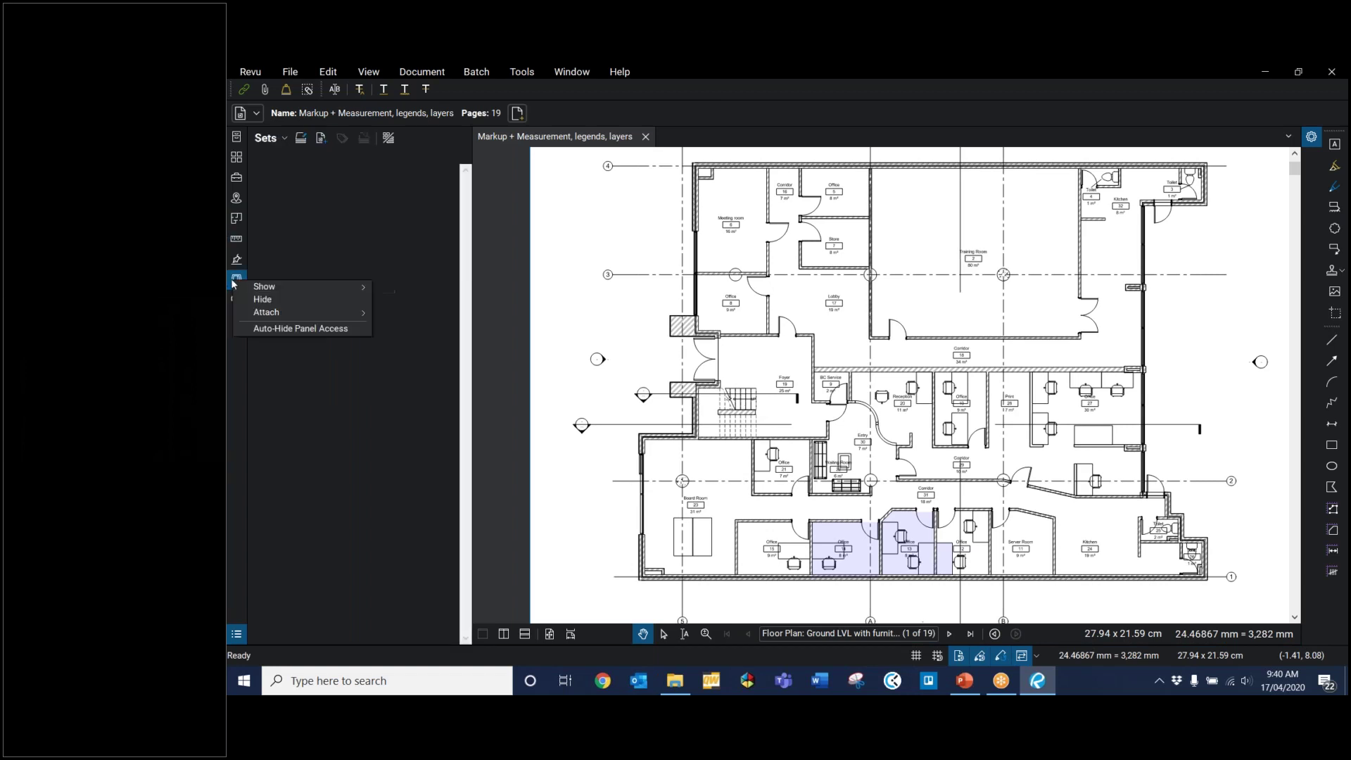
{"action": "left_click", "coordinate": [263, 299]}
{"action": "right_click", "coordinate": [236, 258]}
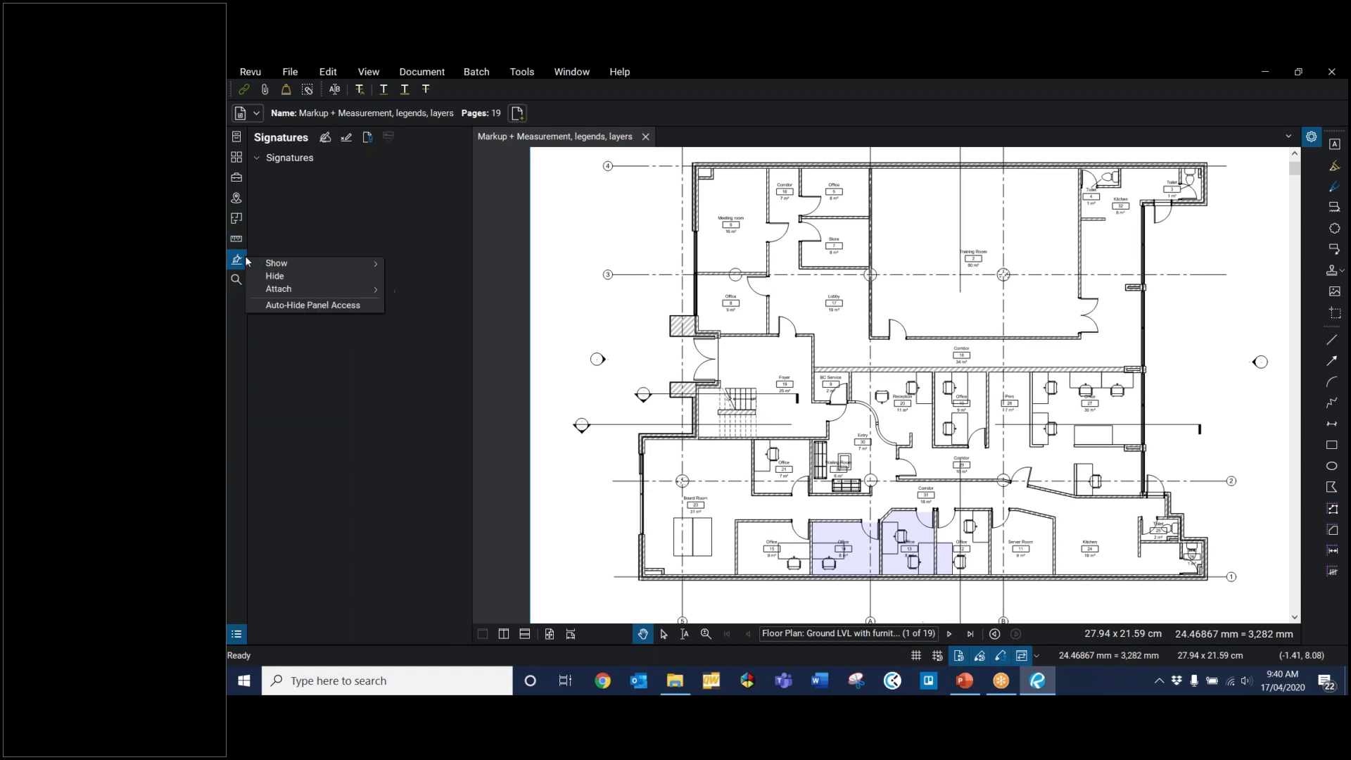
{"action": "left_click", "coordinate": [263, 277]}
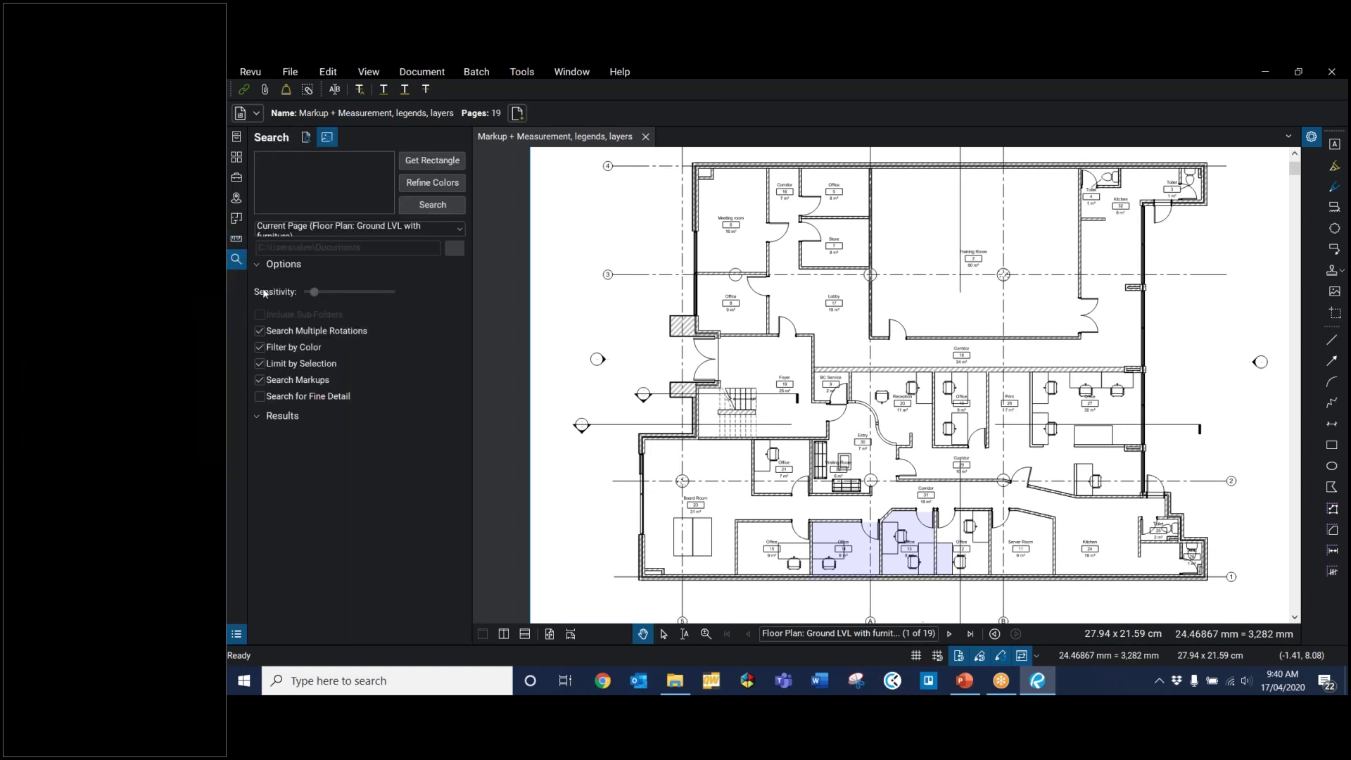
{"action": "left_click", "coordinate": [251, 72]}
{"action": "mouse_move", "coordinate": [325, 154]}
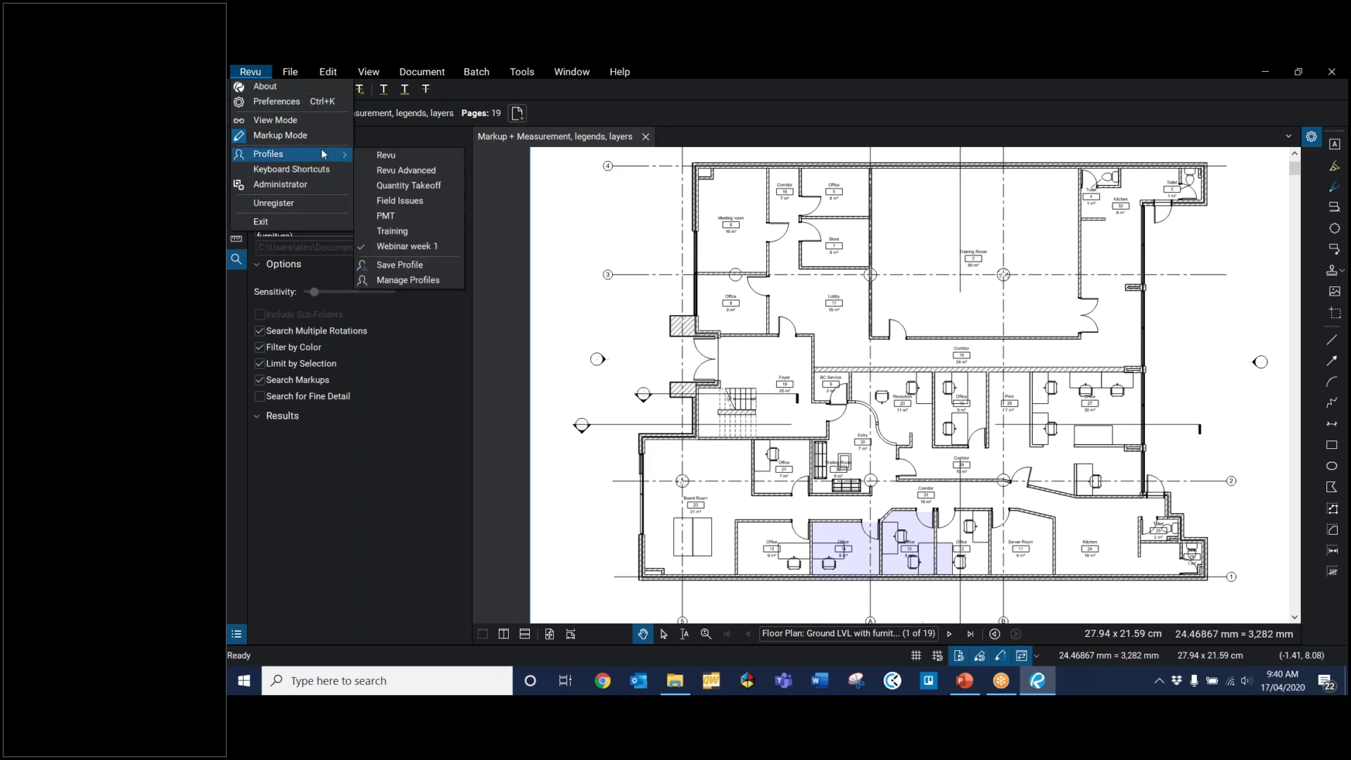
{"action": "left_click", "coordinate": [399, 272]}
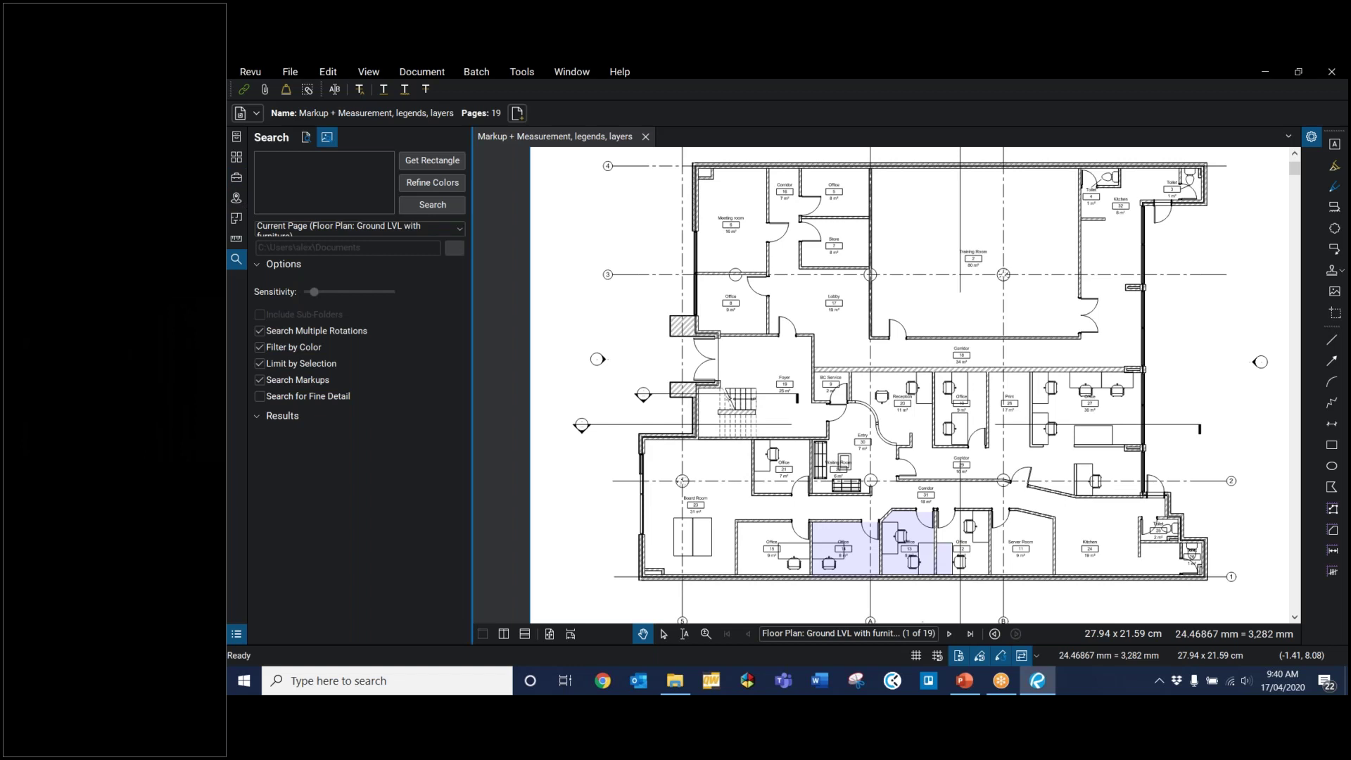
Step: Split the floor plan into two side-by-side panes, then return to a single pane
{"action": "scroll", "coordinate": [762, 321], "scroll_direction": "down", "scroll_amount": 1}
{"action": "scroll", "coordinate": [761, 321], "scroll_direction": "down", "scroll_amount": 1}
{"action": "scroll", "coordinate": [894, 476], "scroll_direction": "up", "scroll_amount": 1}
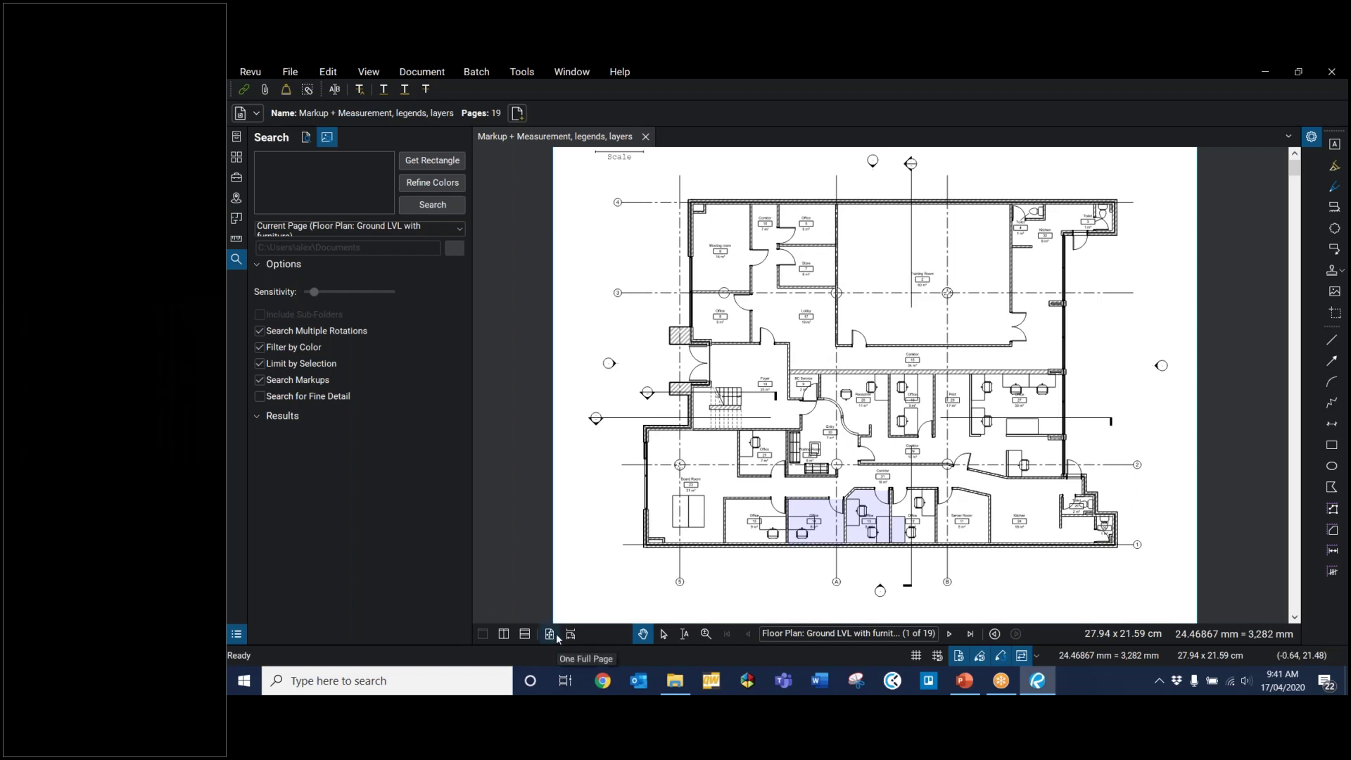
{"action": "left_click", "coordinate": [505, 634]}
{"action": "scroll", "coordinate": [607, 593], "scroll_direction": "down", "scroll_amount": 3}
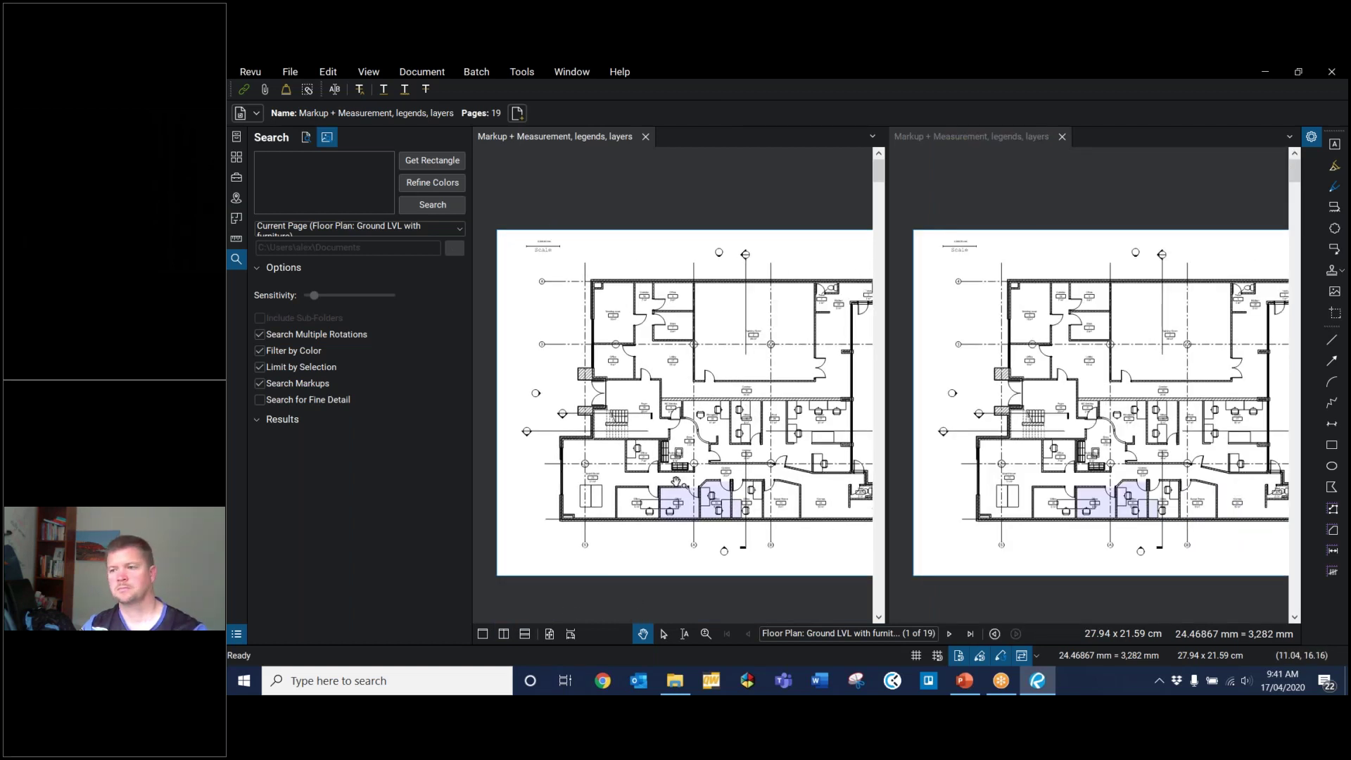
{"action": "scroll", "coordinate": [676, 481], "scroll_direction": "up", "scroll_amount": 4}
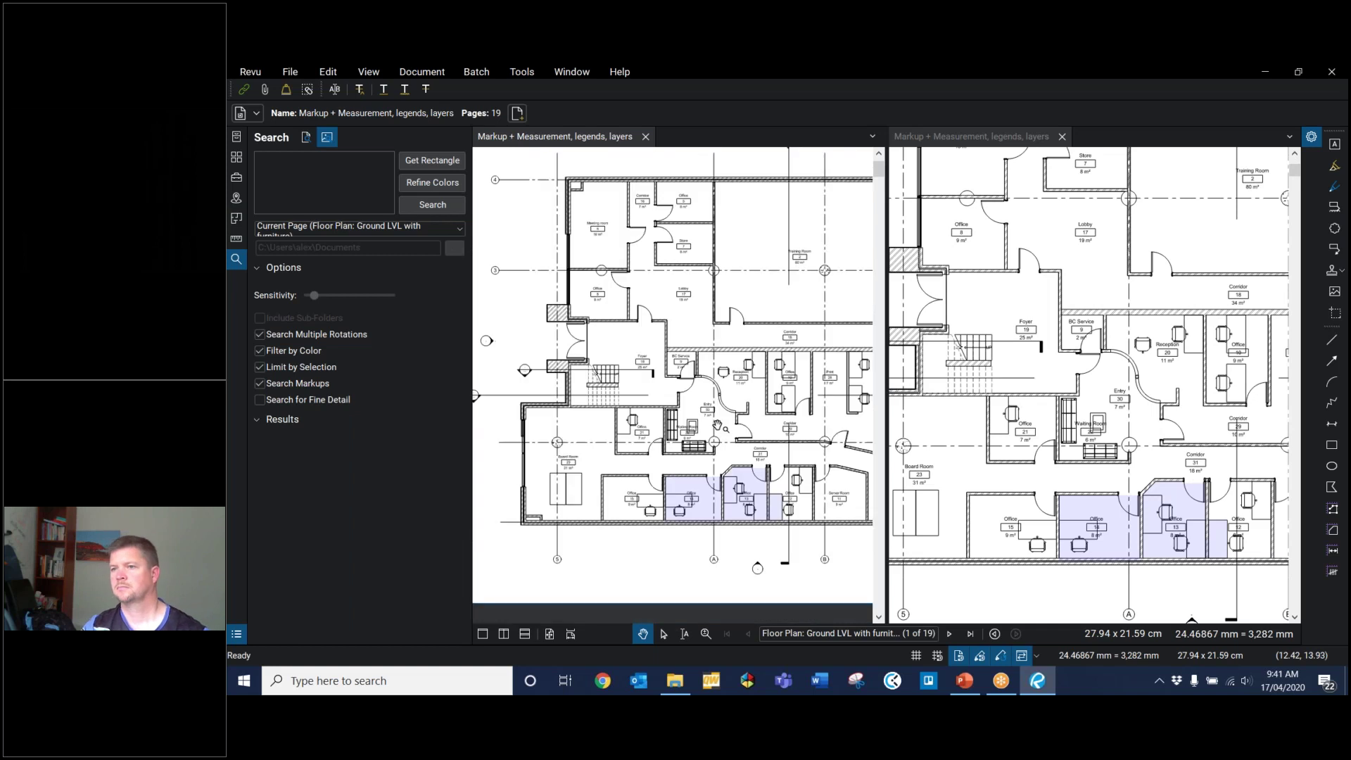
{"action": "left_click", "coordinate": [483, 633]}
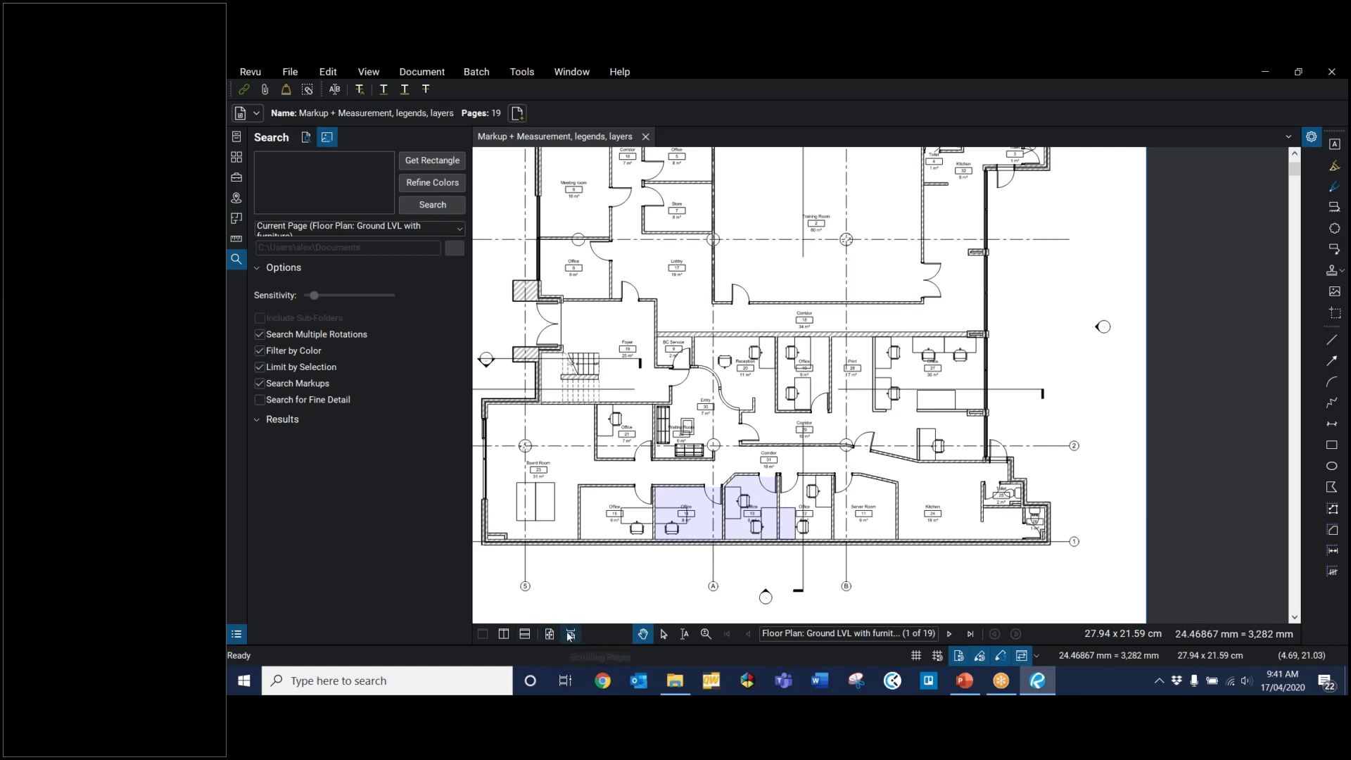
Step: Compare Fit Page and Fit Width views of the drawing while scrolling
{"action": "left_click", "coordinate": [564, 637]}
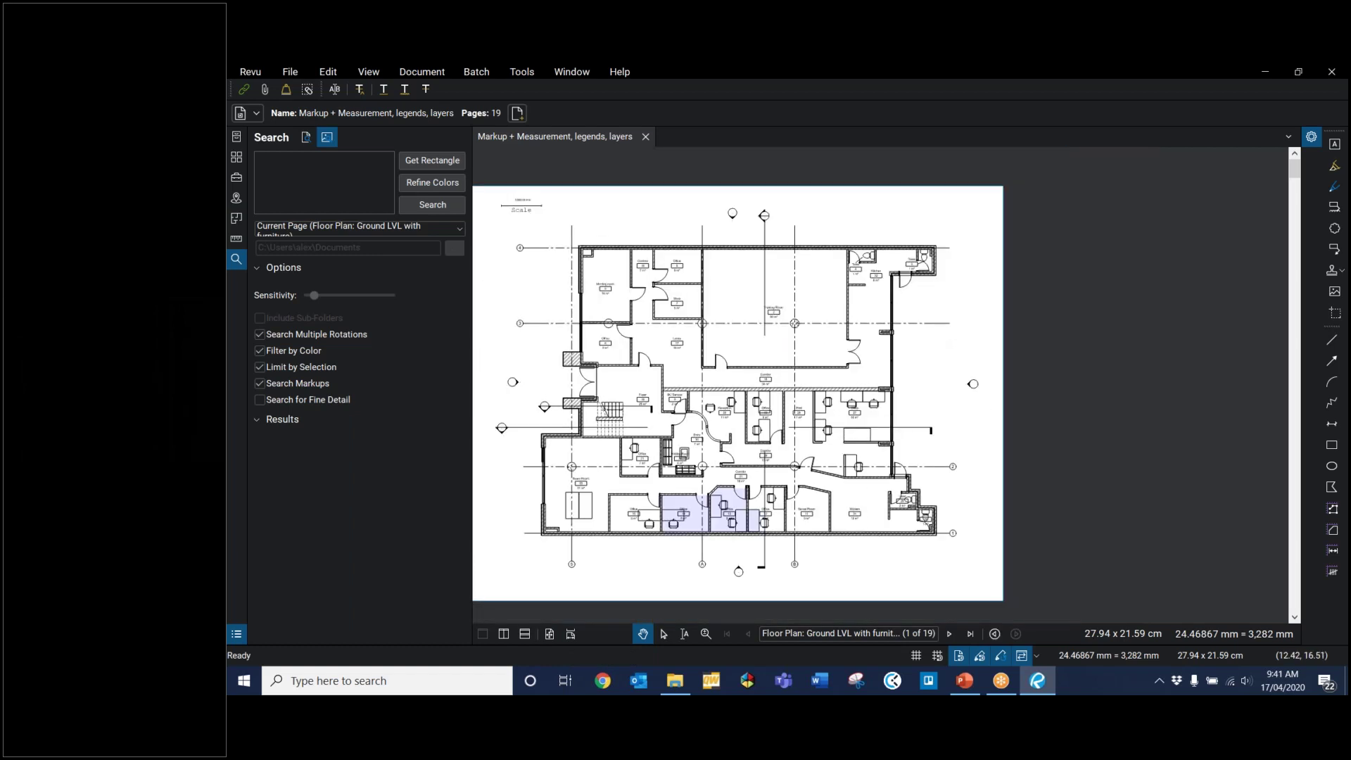
{"action": "left_click", "coordinate": [549, 635]}
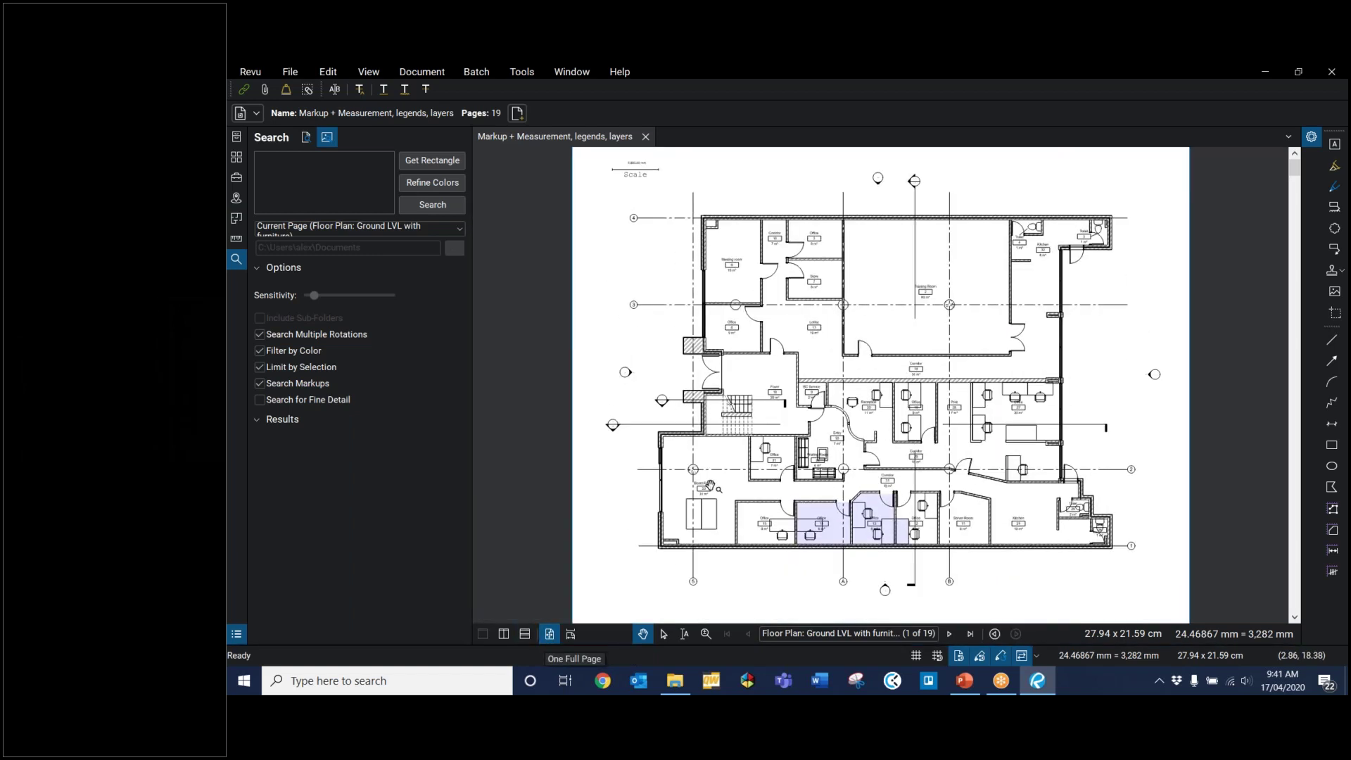
{"action": "scroll", "coordinate": [873, 354], "scroll_direction": "down", "scroll_amount": 2}
{"action": "scroll", "coordinate": [878, 355], "scroll_direction": "up", "scroll_amount": 4}
{"action": "scroll", "coordinate": [885, 355], "scroll_direction": "down", "scroll_amount": 2}
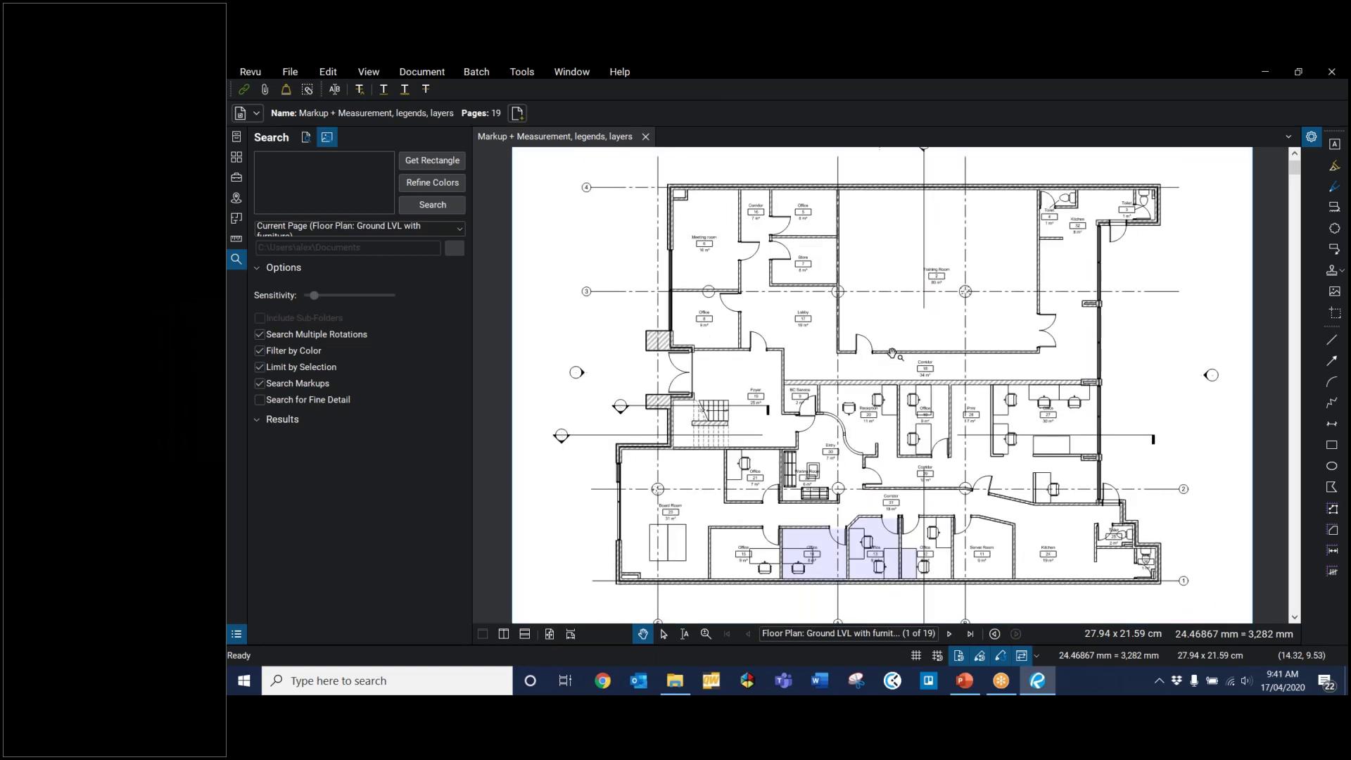
{"action": "scroll", "coordinate": [895, 354], "scroll_direction": "up", "scroll_amount": 1}
{"action": "left_click", "coordinate": [571, 634]}
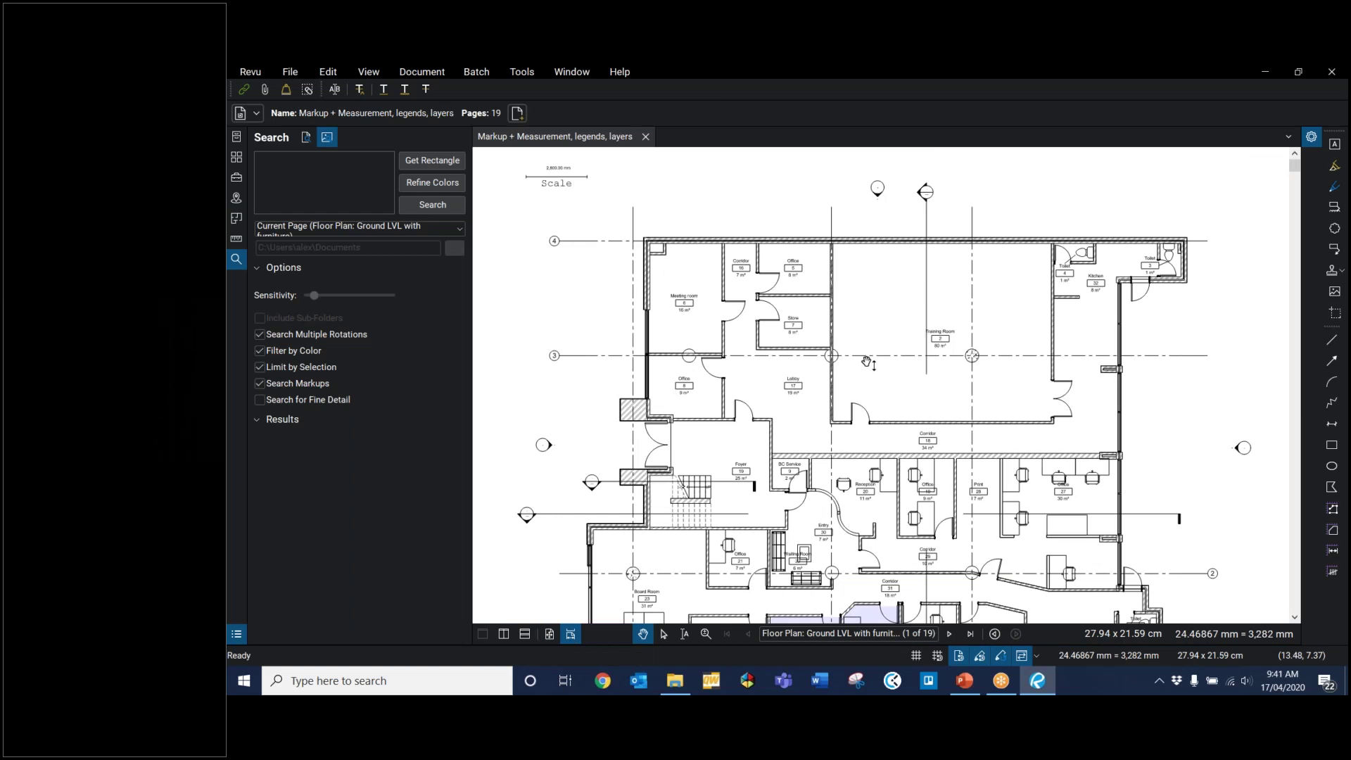
{"action": "scroll", "coordinate": [867, 362], "scroll_direction": "down", "scroll_amount": 10}
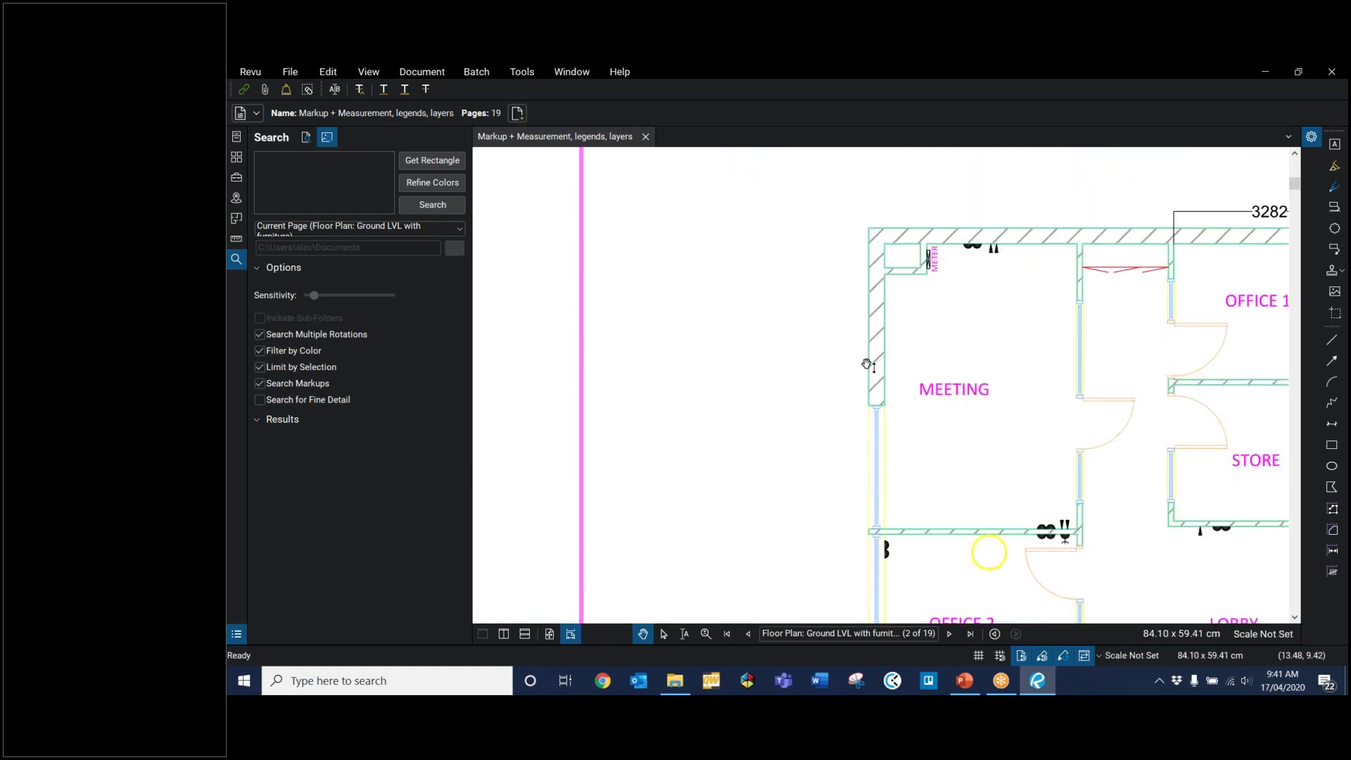
{"action": "scroll", "coordinate": [867, 363], "scroll_direction": "down", "scroll_amount": 5}
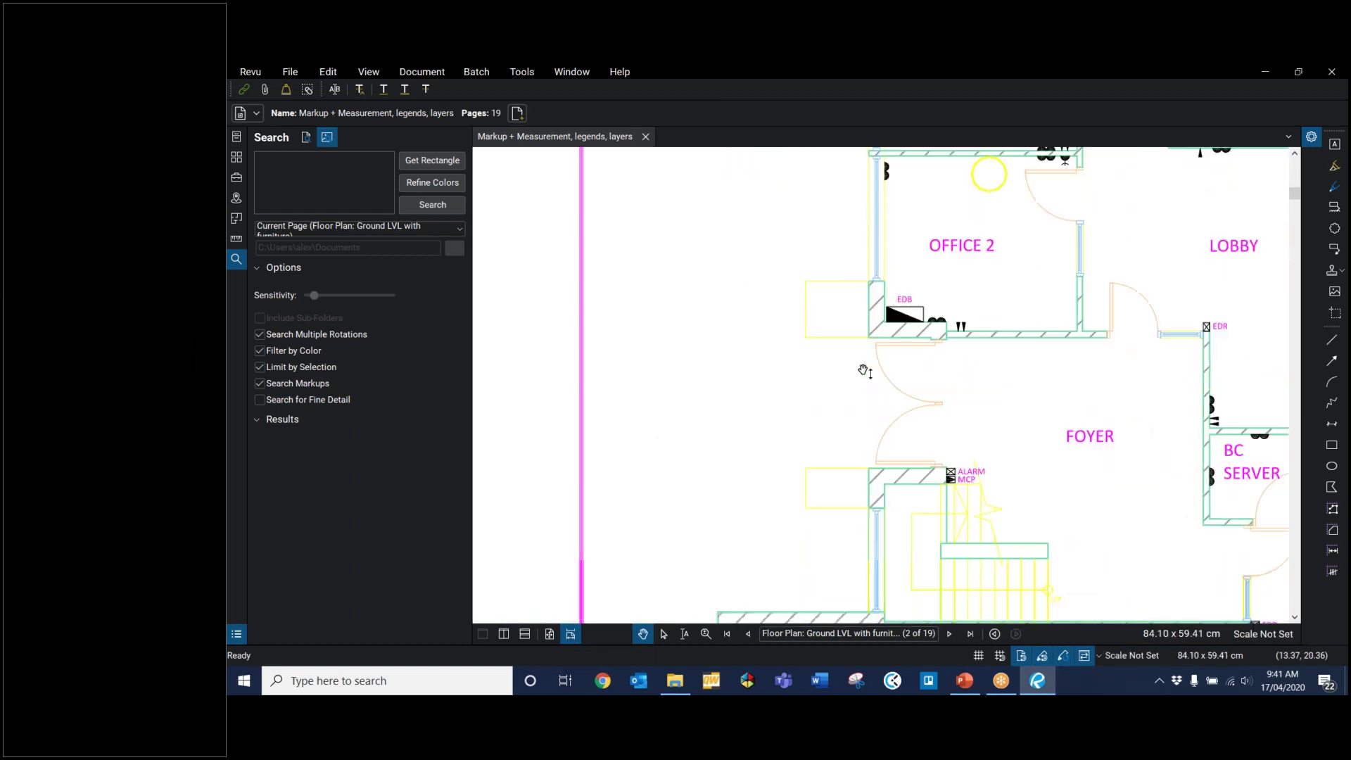
{"action": "left_click", "coordinate": [549, 634]}
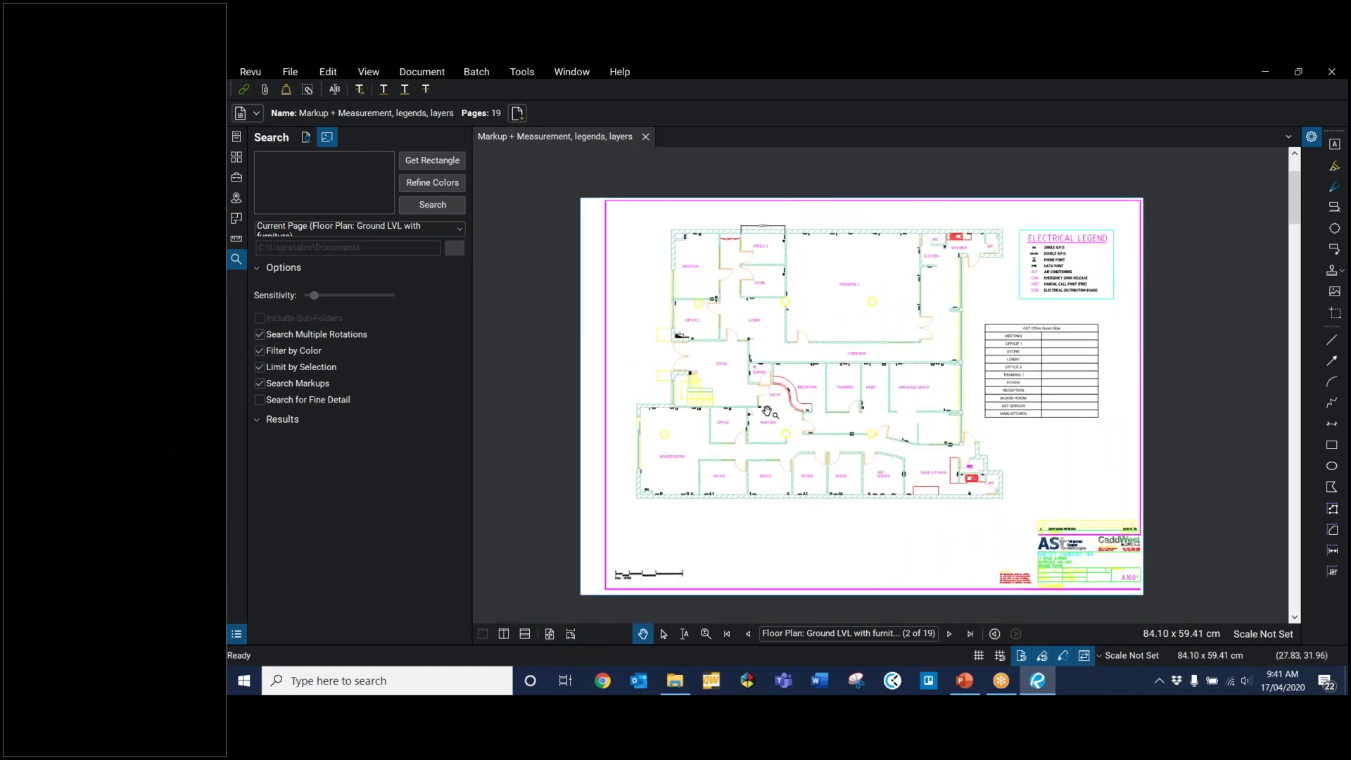
{"action": "scroll", "coordinate": [765, 412], "scroll_direction": "down", "scroll_amount": 1}
{"action": "scroll", "coordinate": [716, 465], "scroll_direction": "up", "scroll_amount": 1}
{"action": "scroll", "coordinate": [725, 461], "scroll_direction": "down", "scroll_amount": 1}
{"action": "scroll", "coordinate": [732, 458], "scroll_direction": "up", "scroll_amount": 1}
{"action": "scroll", "coordinate": [738, 454], "scroll_direction": "up", "scroll_amount": 1}
{"action": "scroll", "coordinate": [730, 402], "scroll_direction": "down", "scroll_amount": 1}
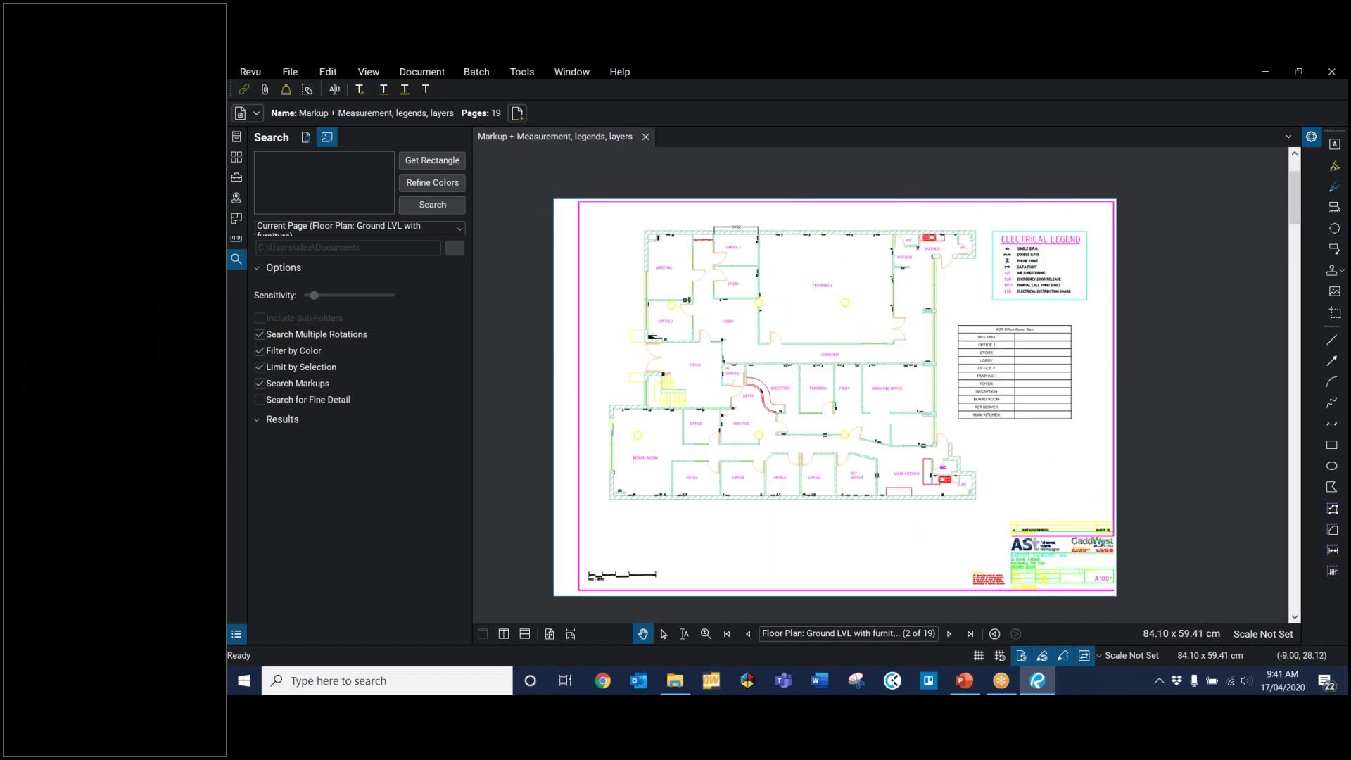
Step: Jump to the Level 1 specification via Thumbnails and scroll through pages continuously
{"action": "left_click", "coordinate": [238, 158]}
{"action": "left_click", "coordinate": [387, 257]}
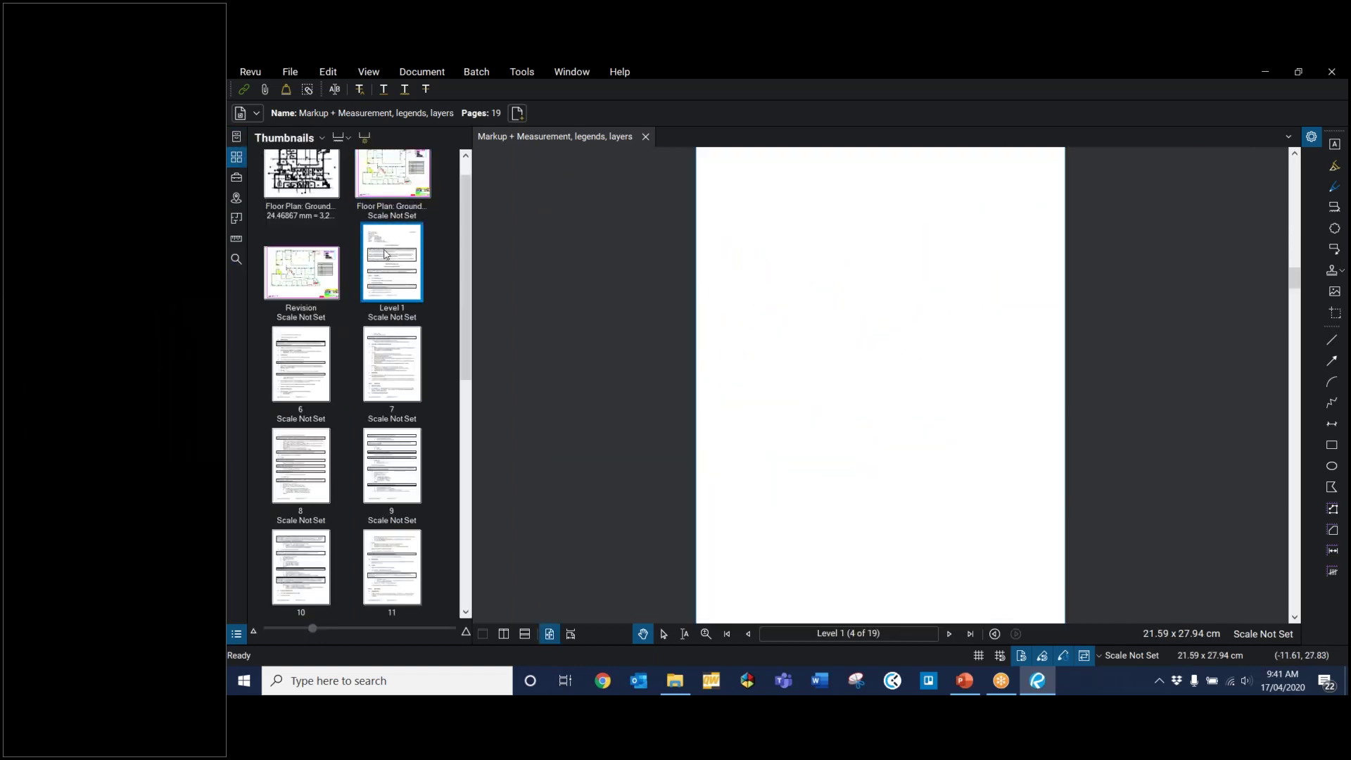
{"action": "scroll", "coordinate": [917, 352], "scroll_direction": "down", "scroll_amount": 1}
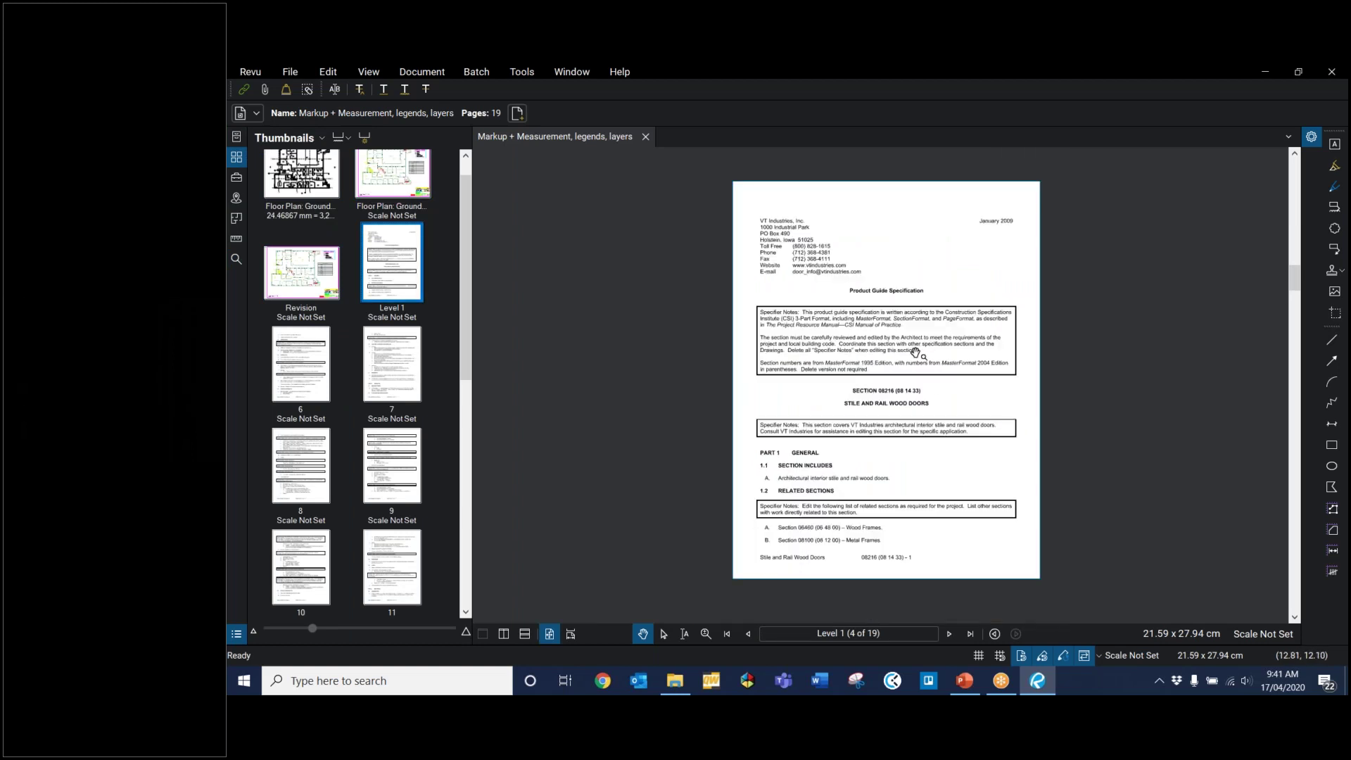
{"action": "left_click", "coordinate": [570, 635]}
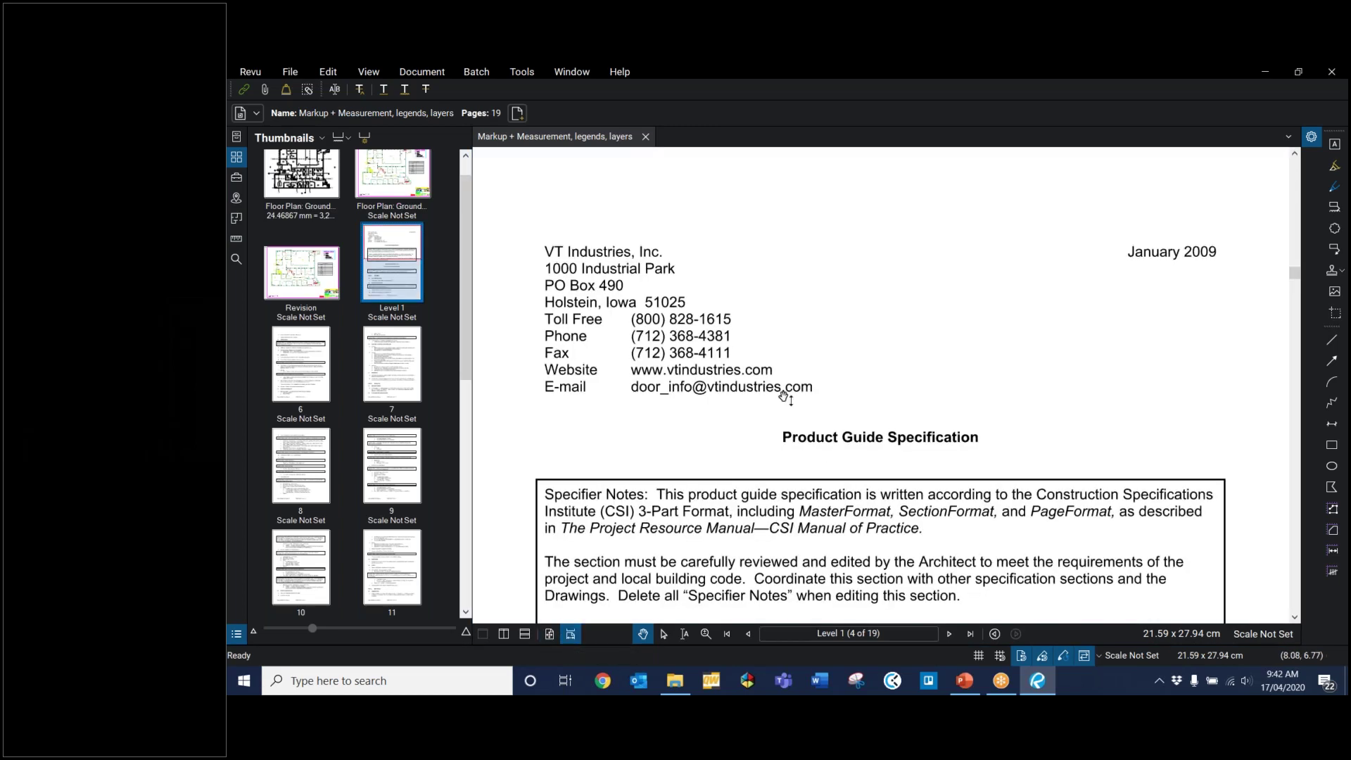
{"action": "scroll", "coordinate": [773, 435], "scroll_direction": "down", "scroll_amount": 15}
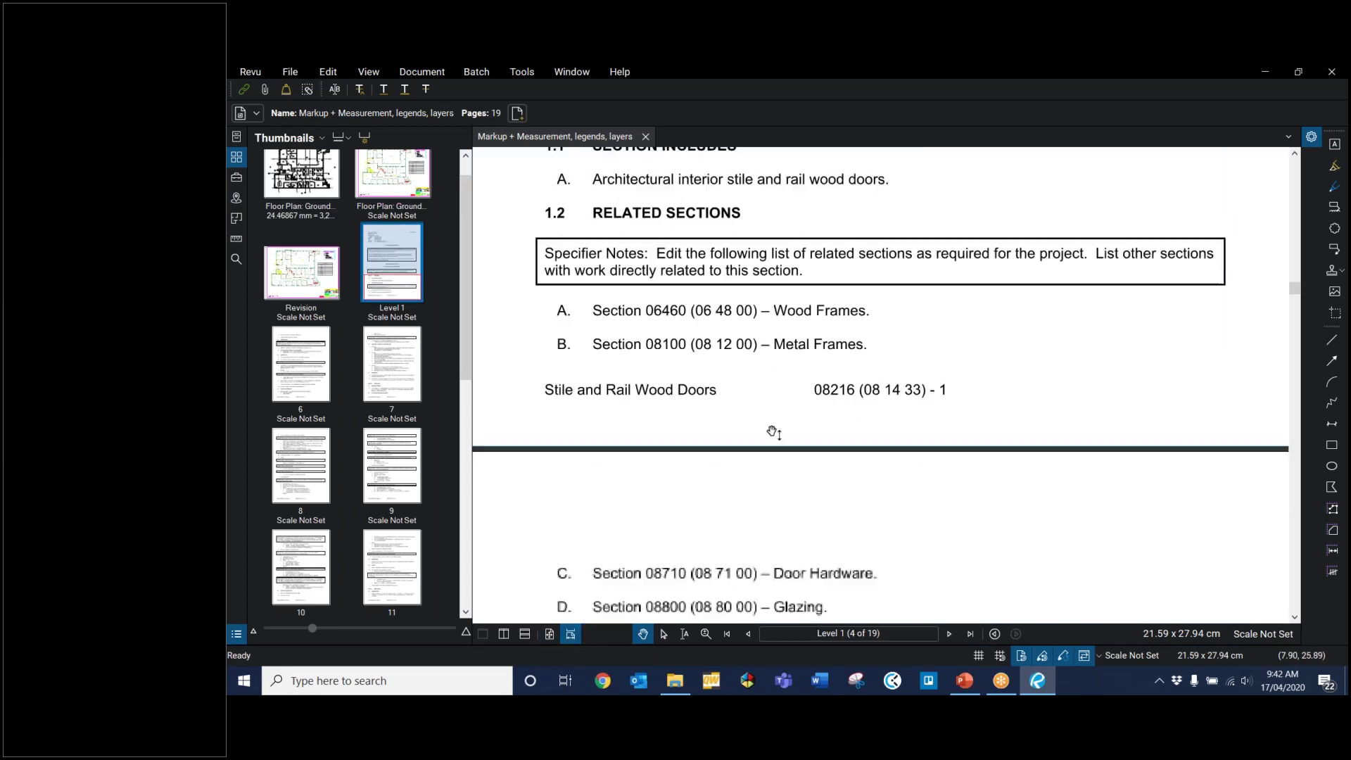
{"action": "scroll", "coordinate": [774, 434], "scroll_direction": "down", "scroll_amount": 5}
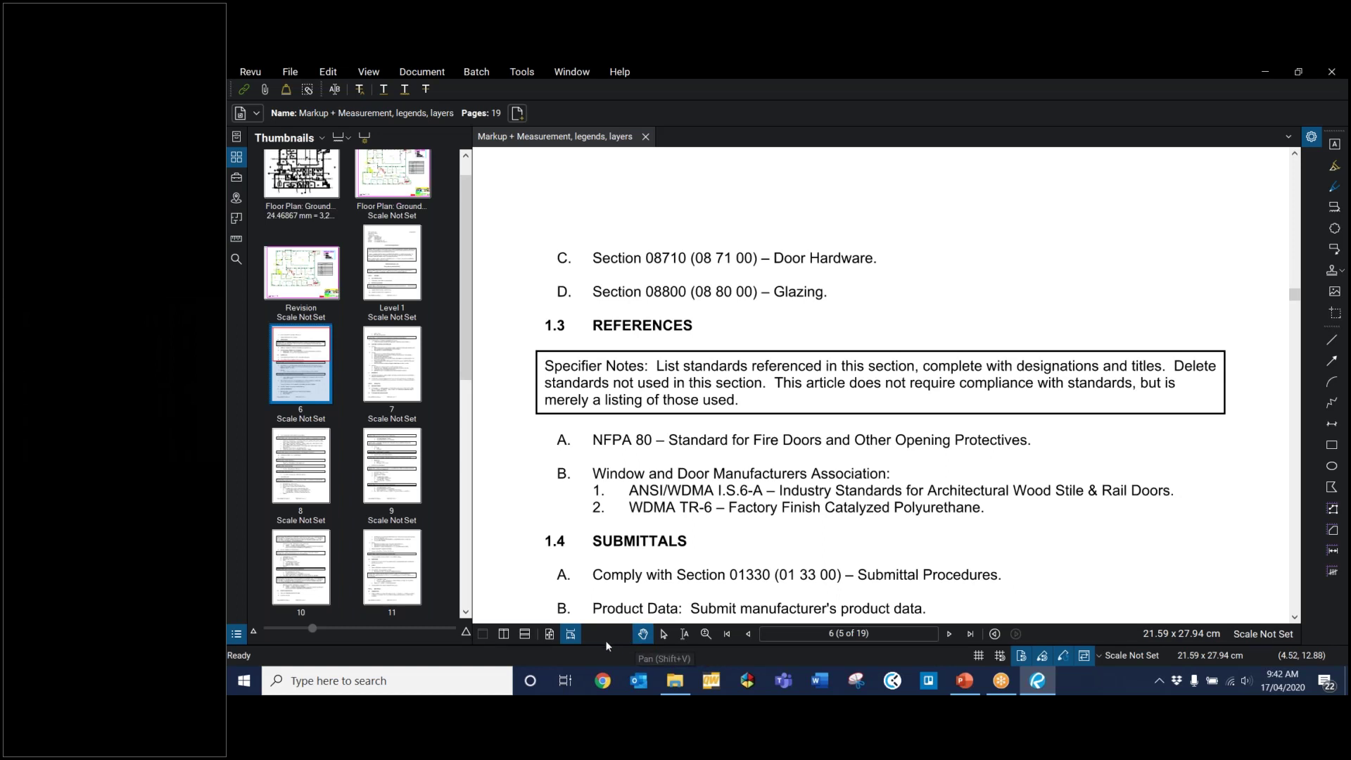
Step: Return to One Full Page on the page 1 floor plan, panning and zooming around
{"action": "left_click", "coordinate": [550, 634]}
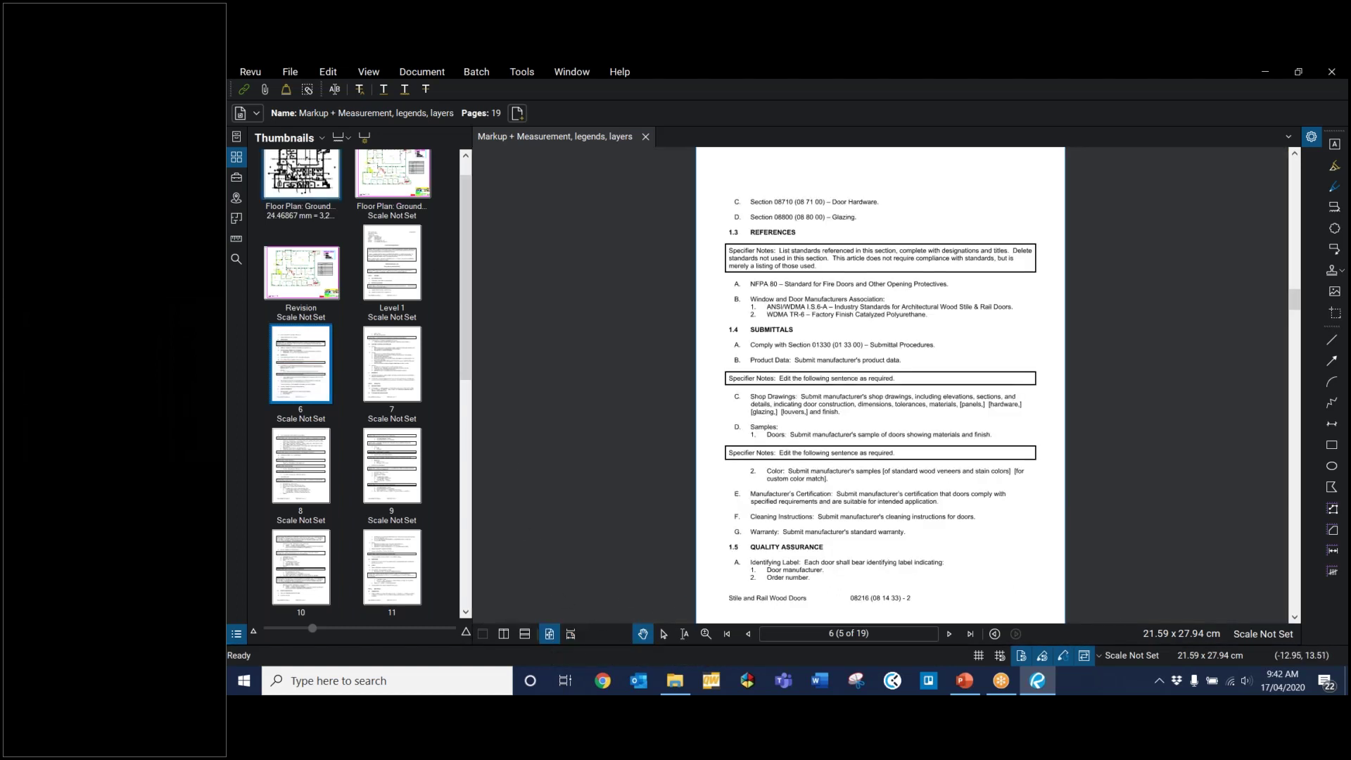
{"action": "key", "text": "Home"}
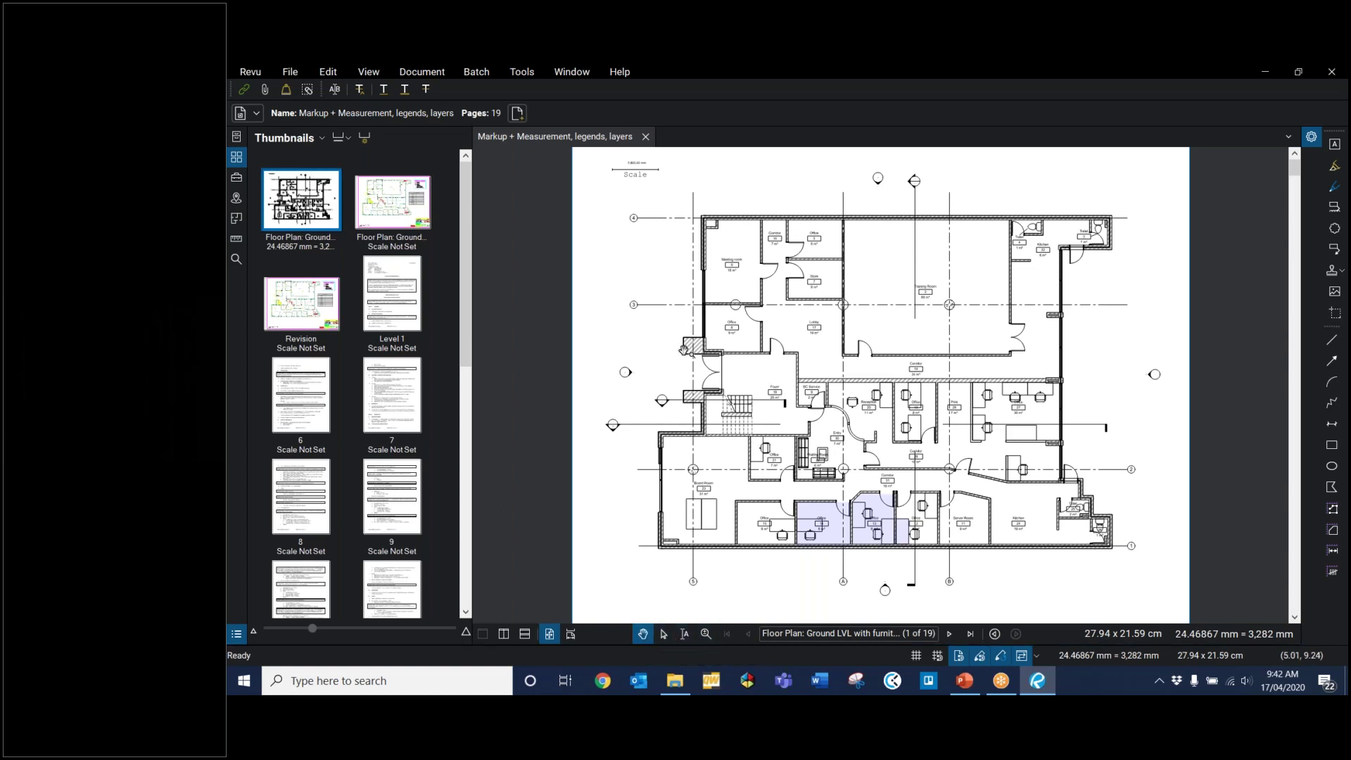
{"action": "left_click_drag", "start_coordinate": [880, 351], "coordinate": [980, 394]}
{"action": "mouse_move", "coordinate": [928, 342]}
{"action": "left_mouse_down"}
{"action": "mouse_move", "coordinate": [822, 310]}
{"action": "mouse_move", "coordinate": [787, 359]}
{"action": "mouse_move", "coordinate": [796, 260]}
{"action": "mouse_move", "coordinate": [809, 305]}
{"action": "left_mouse_up"}
{"action": "scroll", "coordinate": [809, 305], "scroll_direction": "down", "scroll_amount": 2}
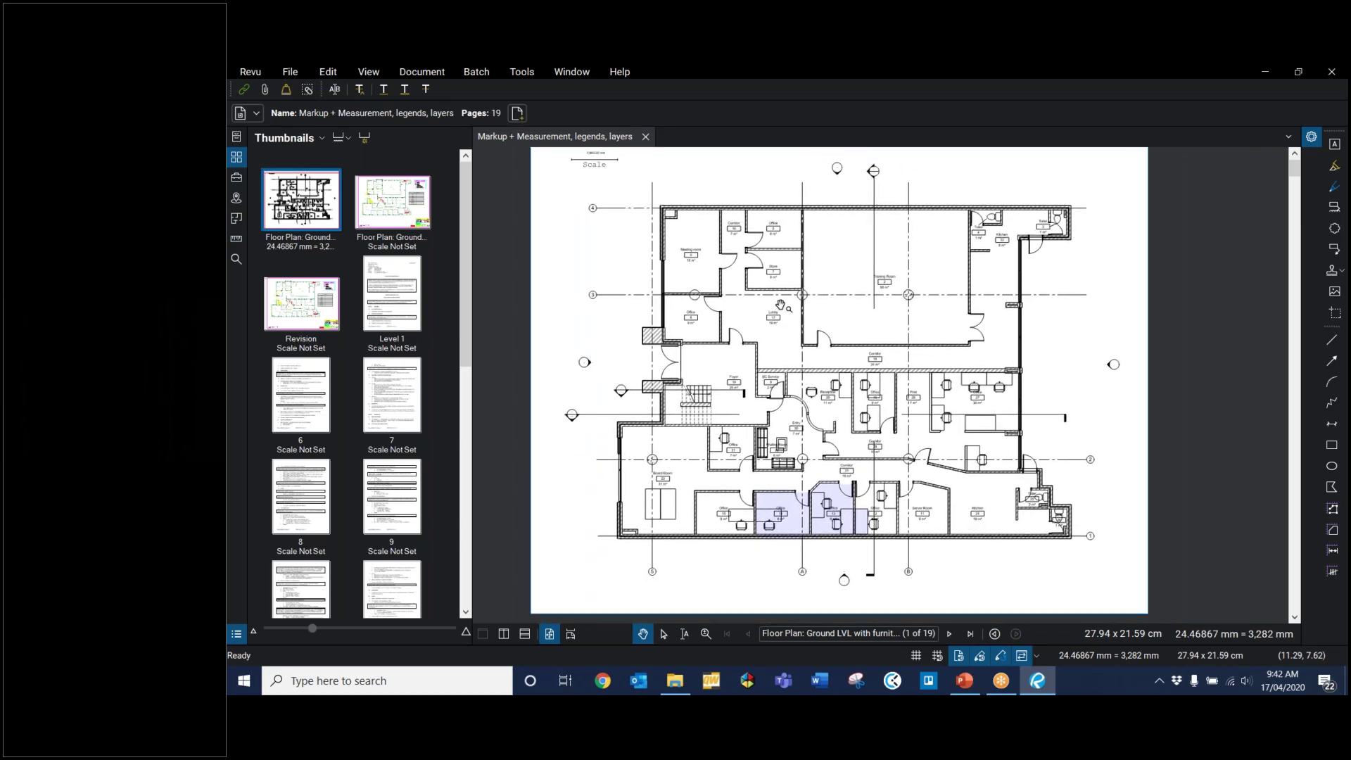
{"action": "scroll", "coordinate": [779, 314], "scroll_direction": "up", "scroll_amount": 3}
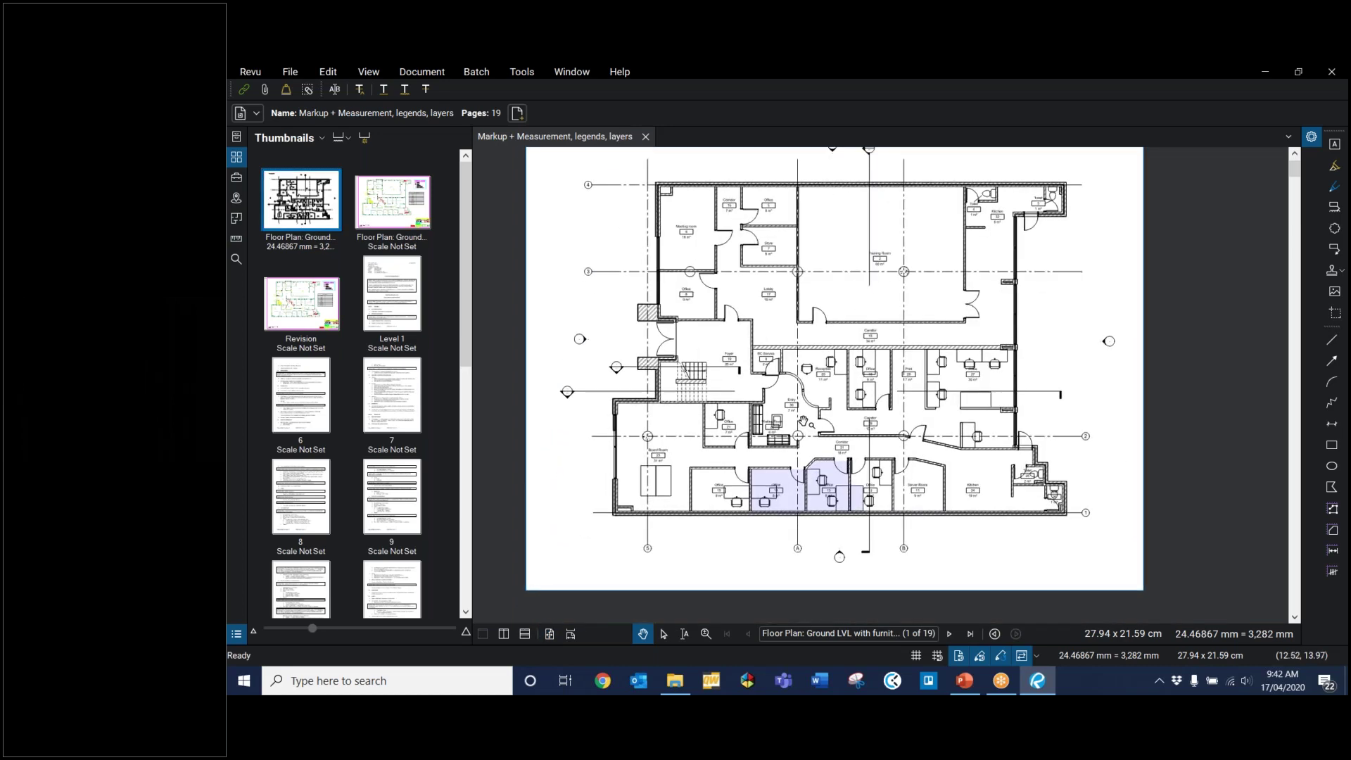
{"action": "scroll", "coordinate": [798, 370], "scroll_direction": "down", "scroll_amount": 3}
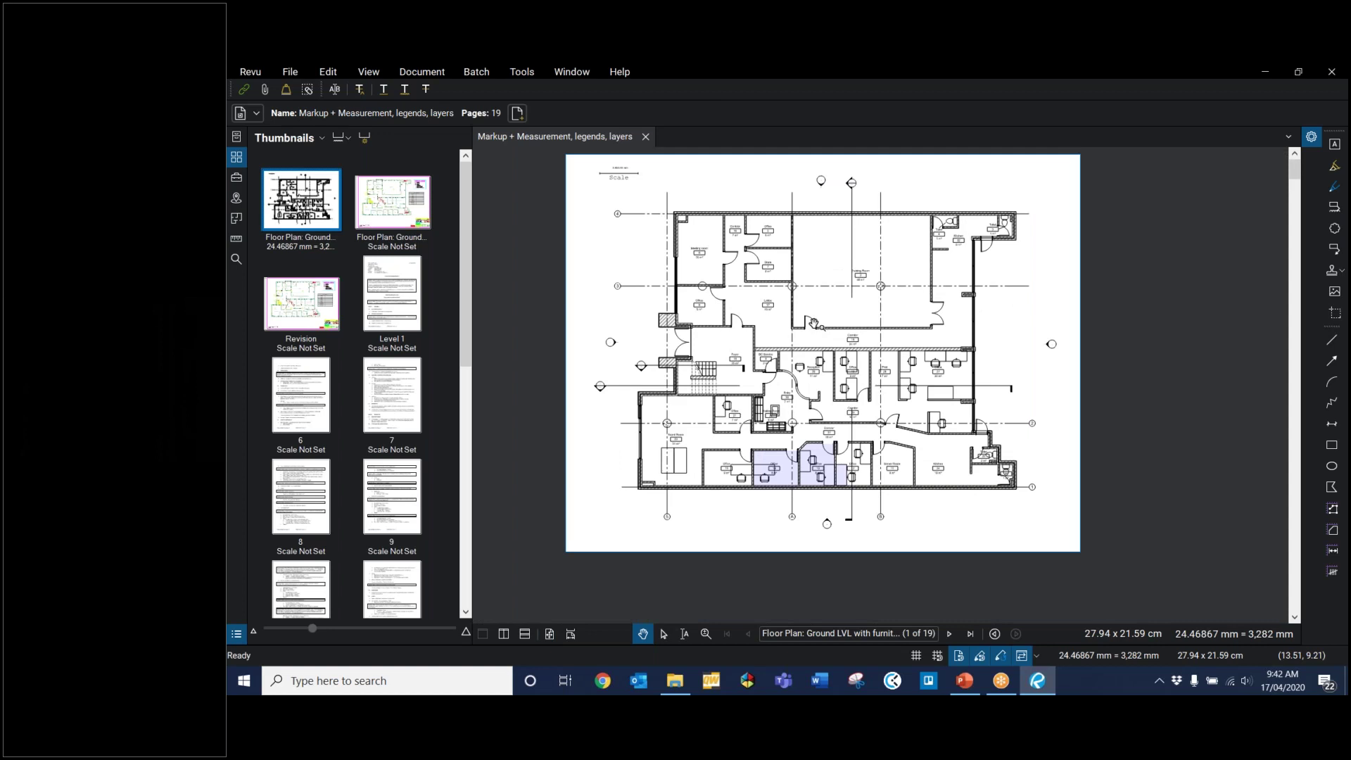
{"action": "scroll", "coordinate": [813, 324], "scroll_direction": "up", "scroll_amount": 1}
Step: Try region-selecting markups, then use Select Text to select and clear the word Foyer
{"action": "key", "text": "v"}
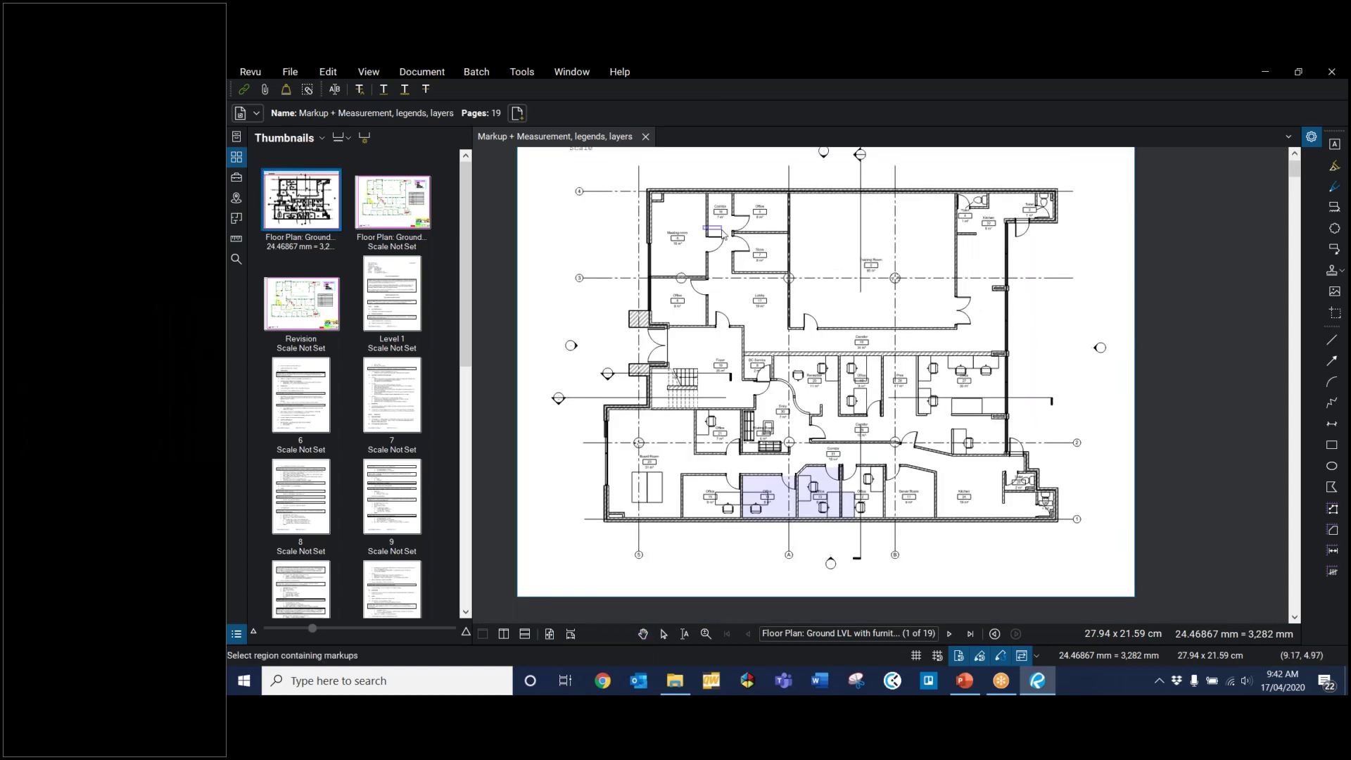
{"action": "left_click_drag", "start_coordinate": [703, 227], "coordinate": [913, 424]}
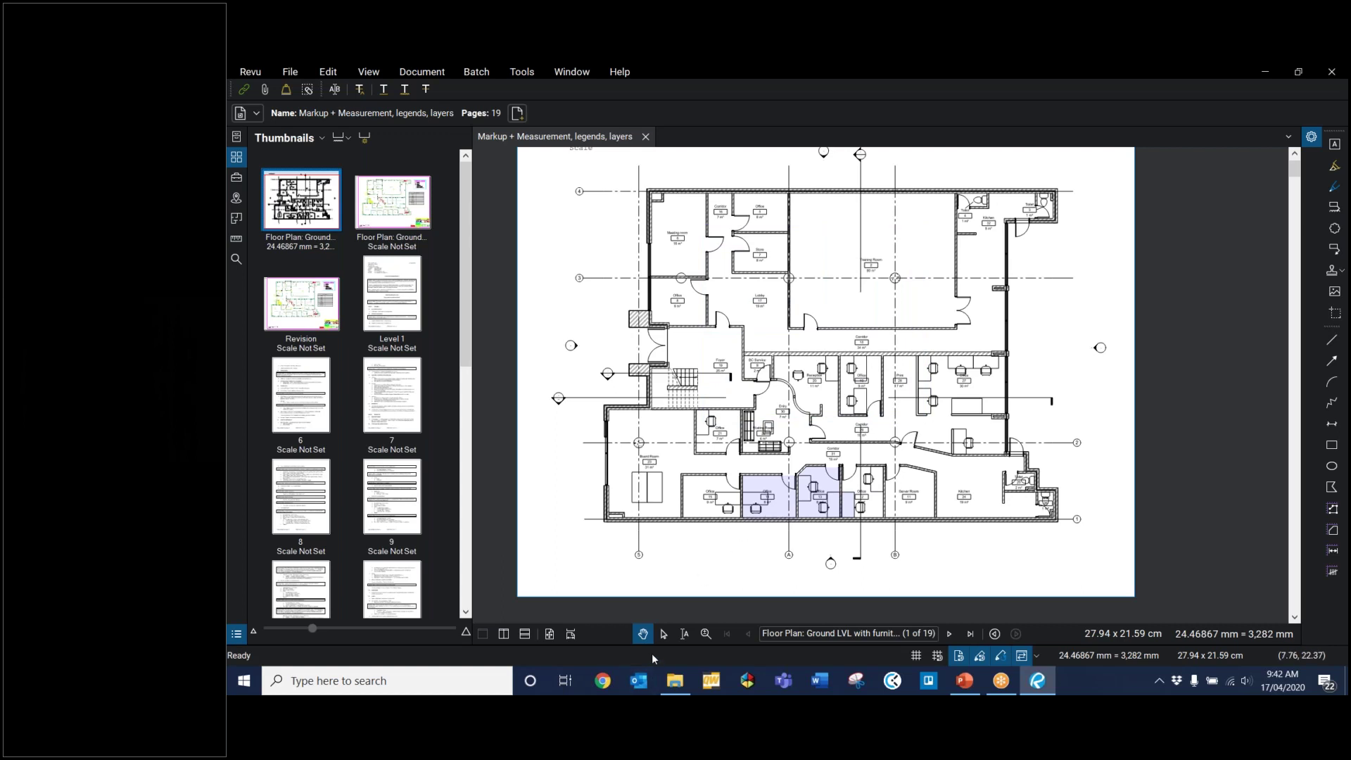
{"action": "left_click", "coordinate": [642, 634]}
{"action": "left_click", "coordinate": [685, 633]}
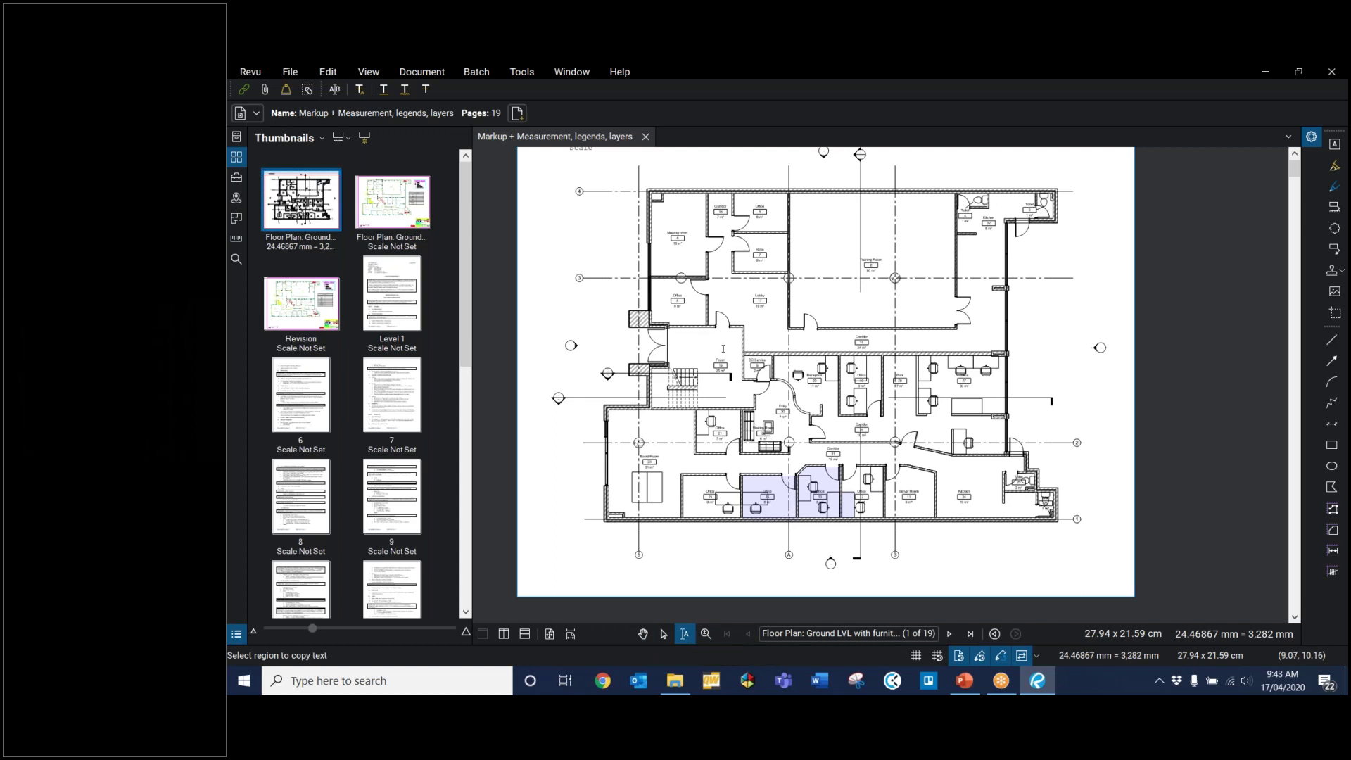
{"action": "scroll", "coordinate": [723, 349], "scroll_direction": "up", "scroll_amount": 8}
{"action": "mouse_move", "coordinate": [701, 408]}
{"action": "left_mouse_down"}
{"action": "mouse_move", "coordinate": [714, 426]}
{"action": "mouse_move", "coordinate": [757, 430]}
{"action": "left_mouse_up"}
{"action": "left_click", "coordinate": [837, 382]}
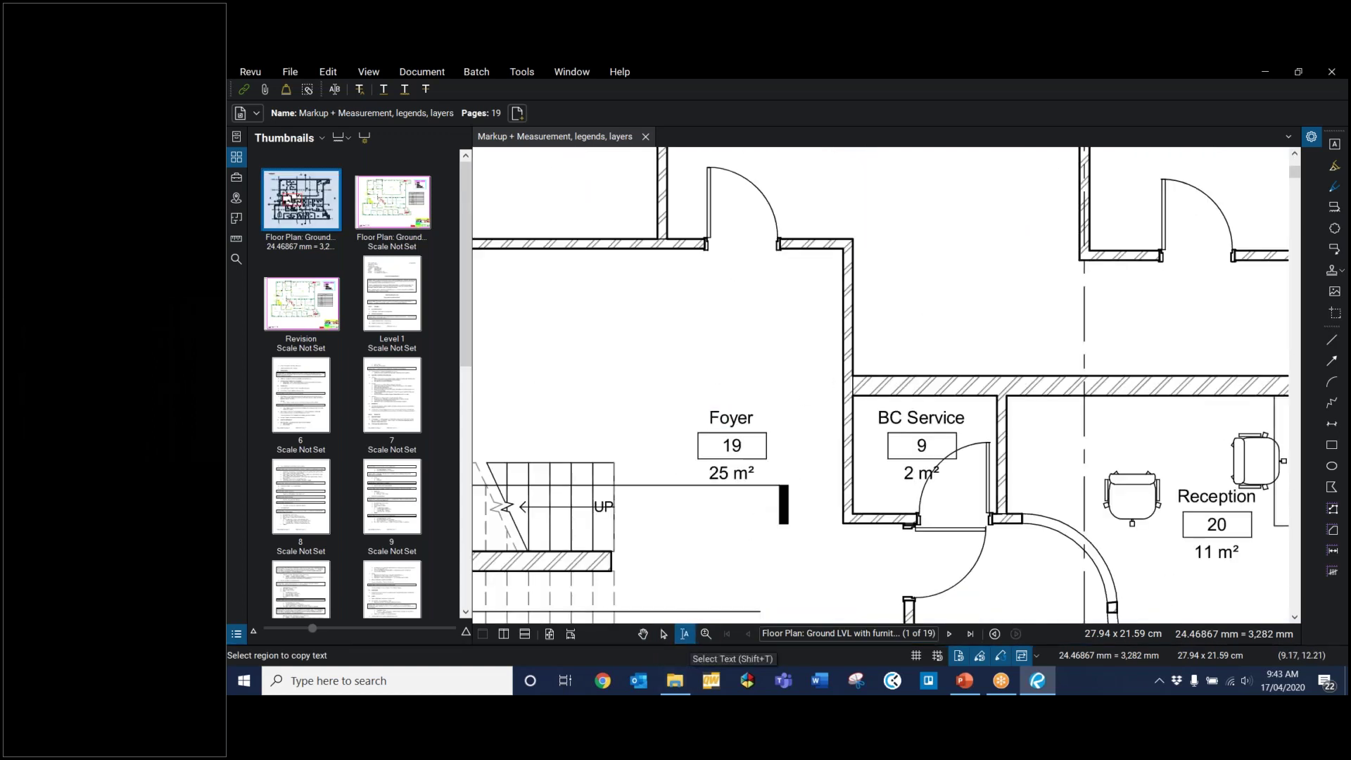
{"action": "scroll", "coordinate": [758, 544], "scroll_direction": "down", "scroll_amount": 2}
{"action": "scroll", "coordinate": [762, 542], "scroll_direction": "down", "scroll_amount": 4}
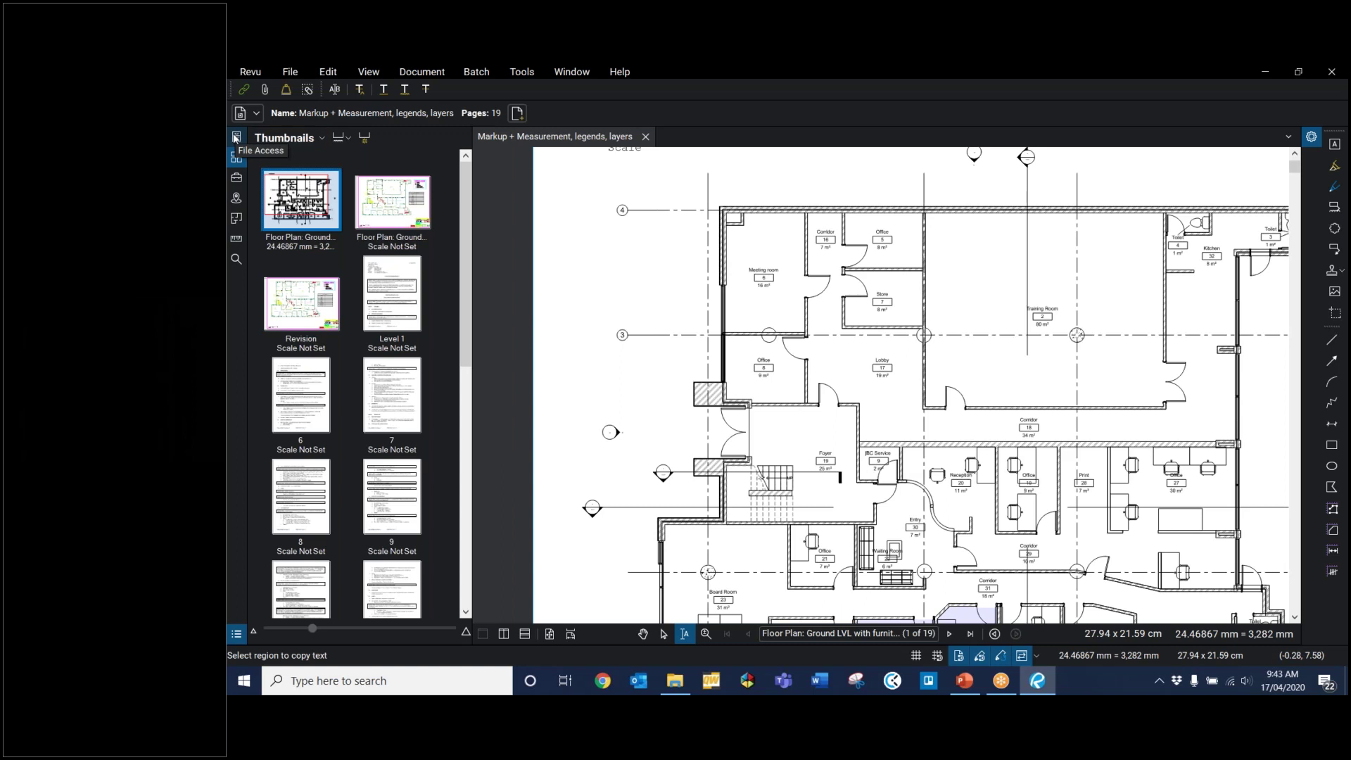
{"action": "left_click", "coordinate": [236, 138]}
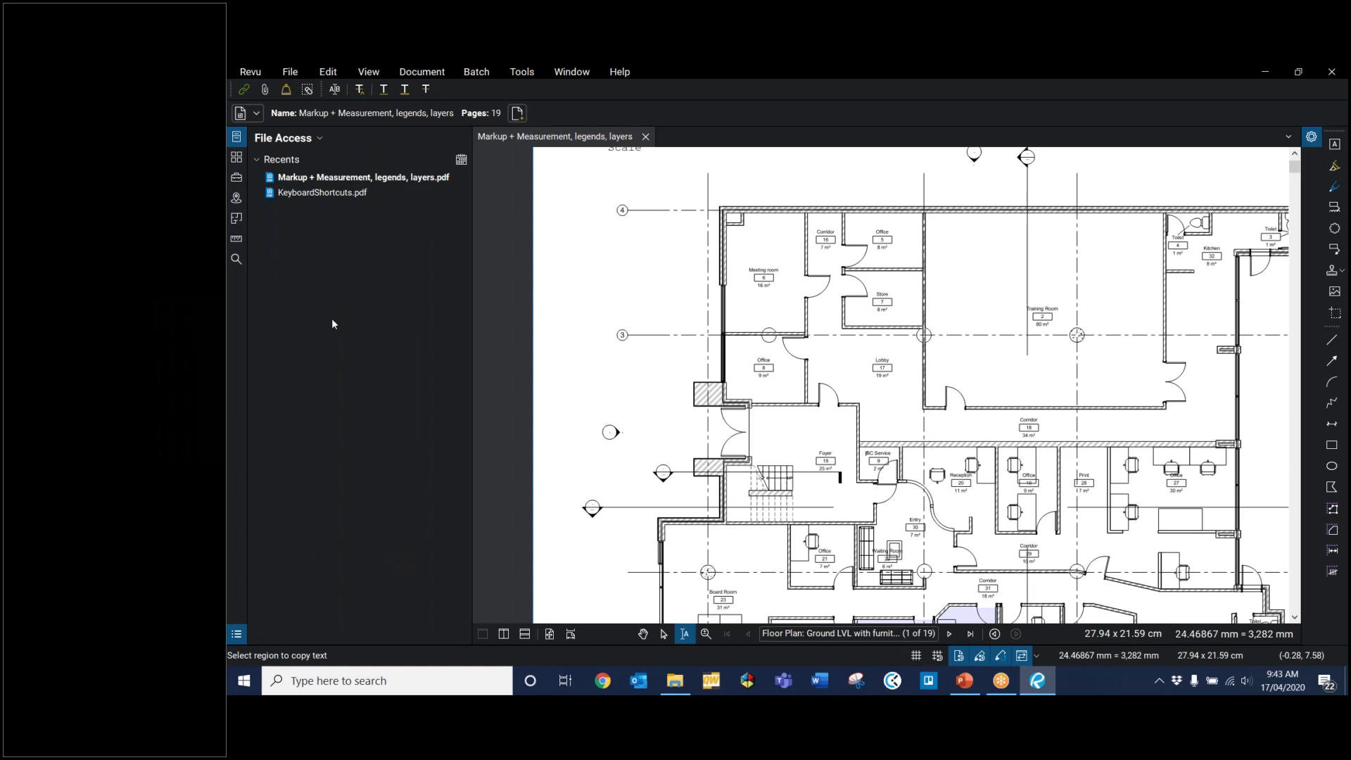
{"action": "left_click", "coordinate": [289, 71]}
{"action": "left_click", "coordinate": [456, 480]}
{"action": "right_click", "coordinate": [292, 160]}
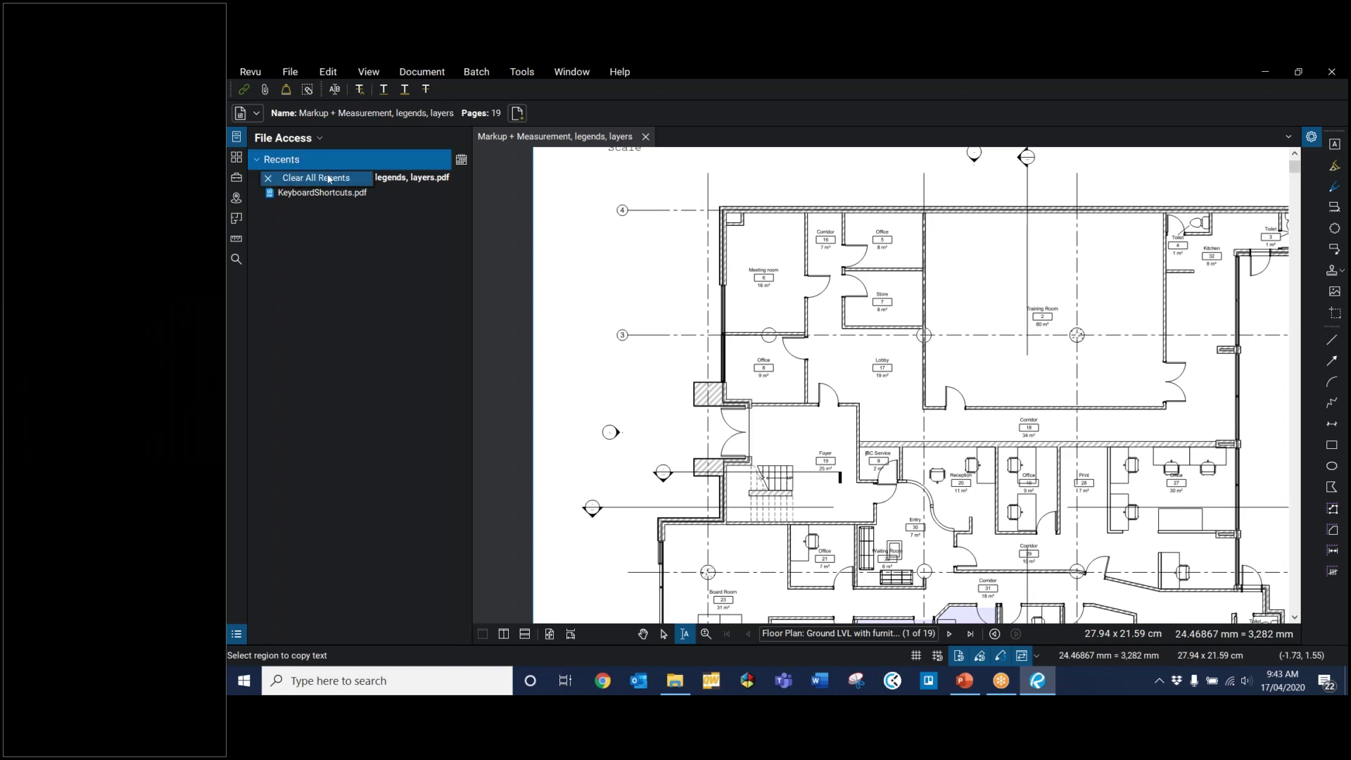
{"action": "left_click", "coordinate": [415, 344]}
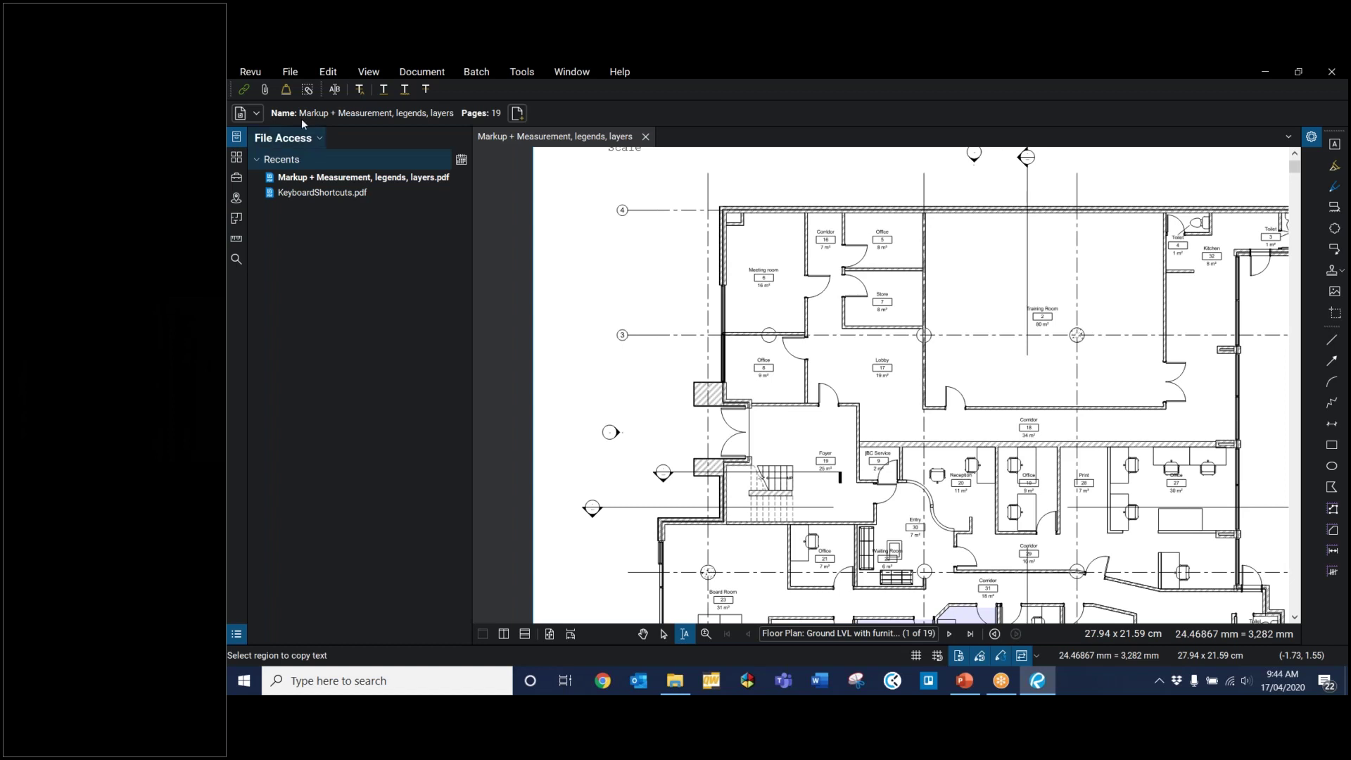
Step: Switch File Access to Explorer and browse to Desktop\Notes\Bluebeam\Demo files
{"action": "left_click", "coordinate": [314, 138]}
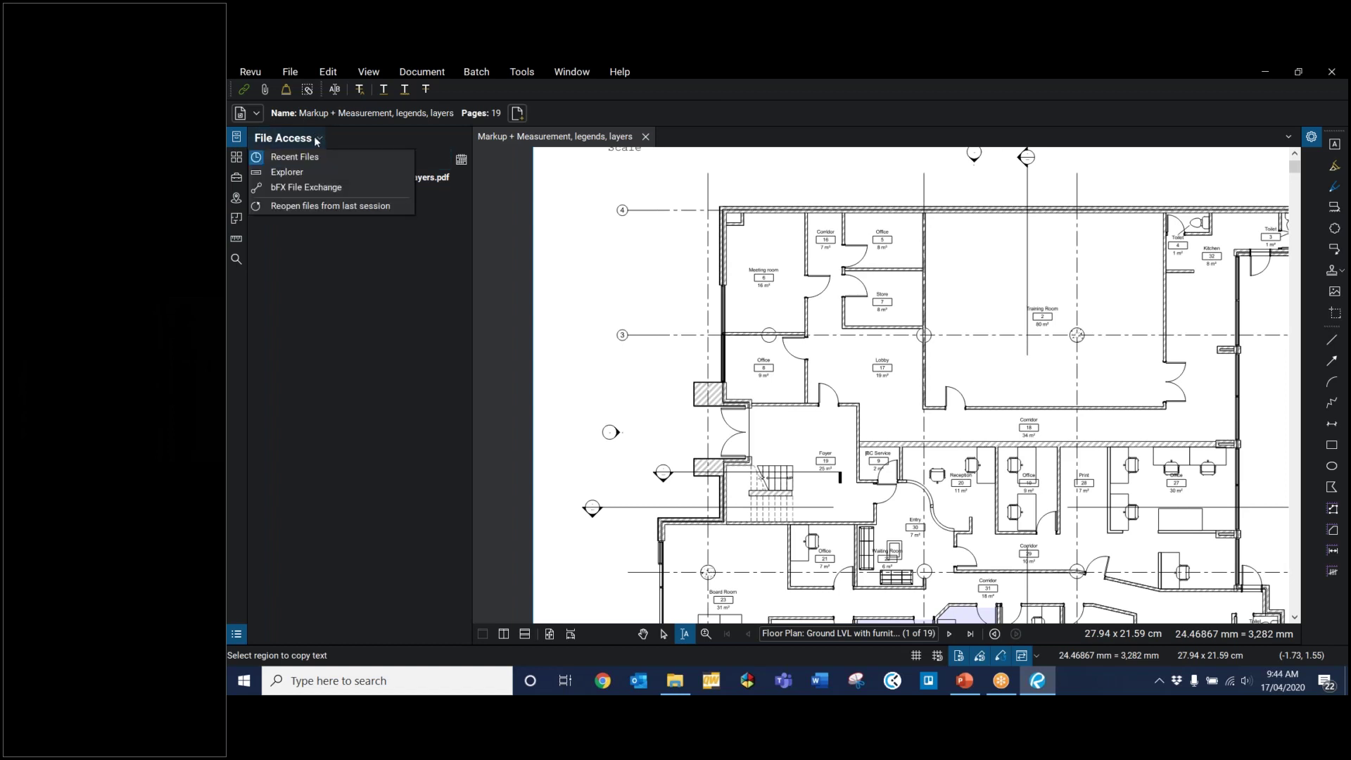
{"action": "left_click", "coordinate": [287, 172]}
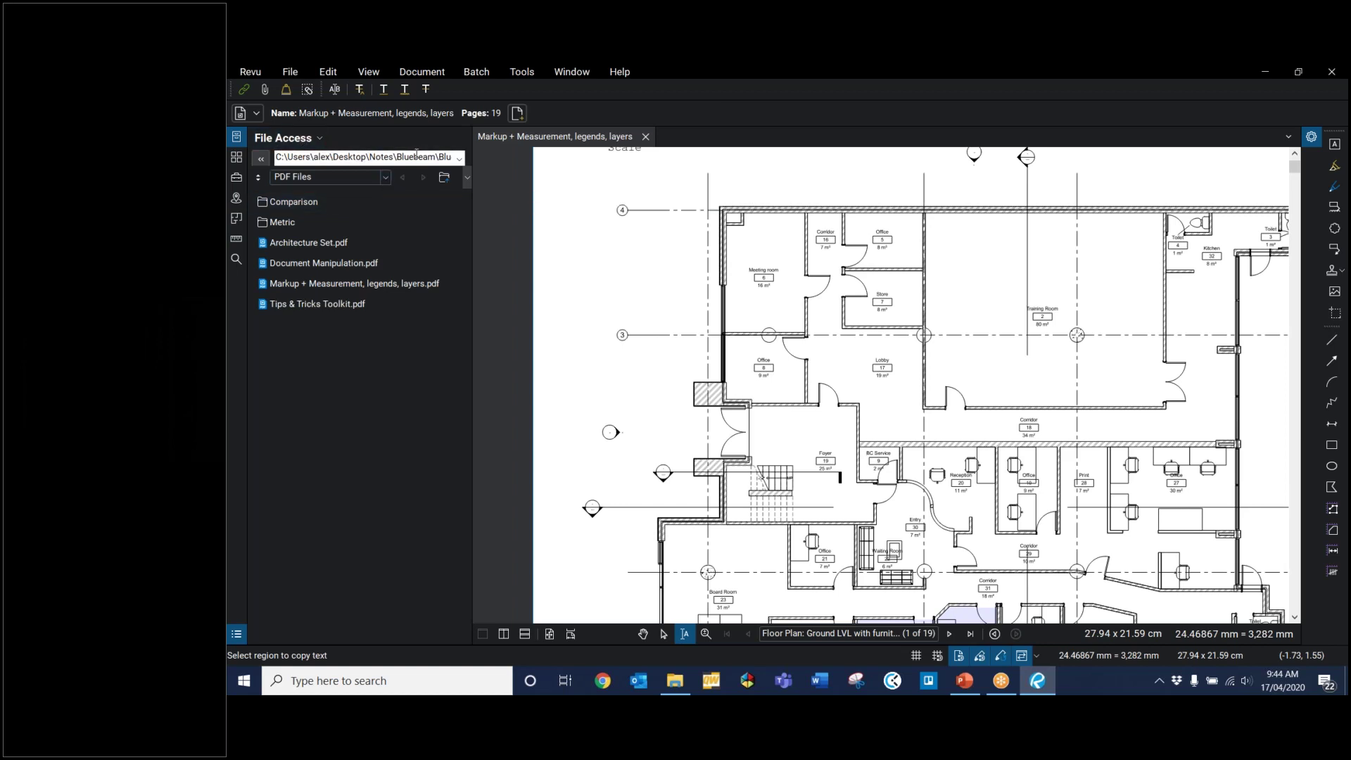
{"action": "left_click", "coordinate": [459, 159]}
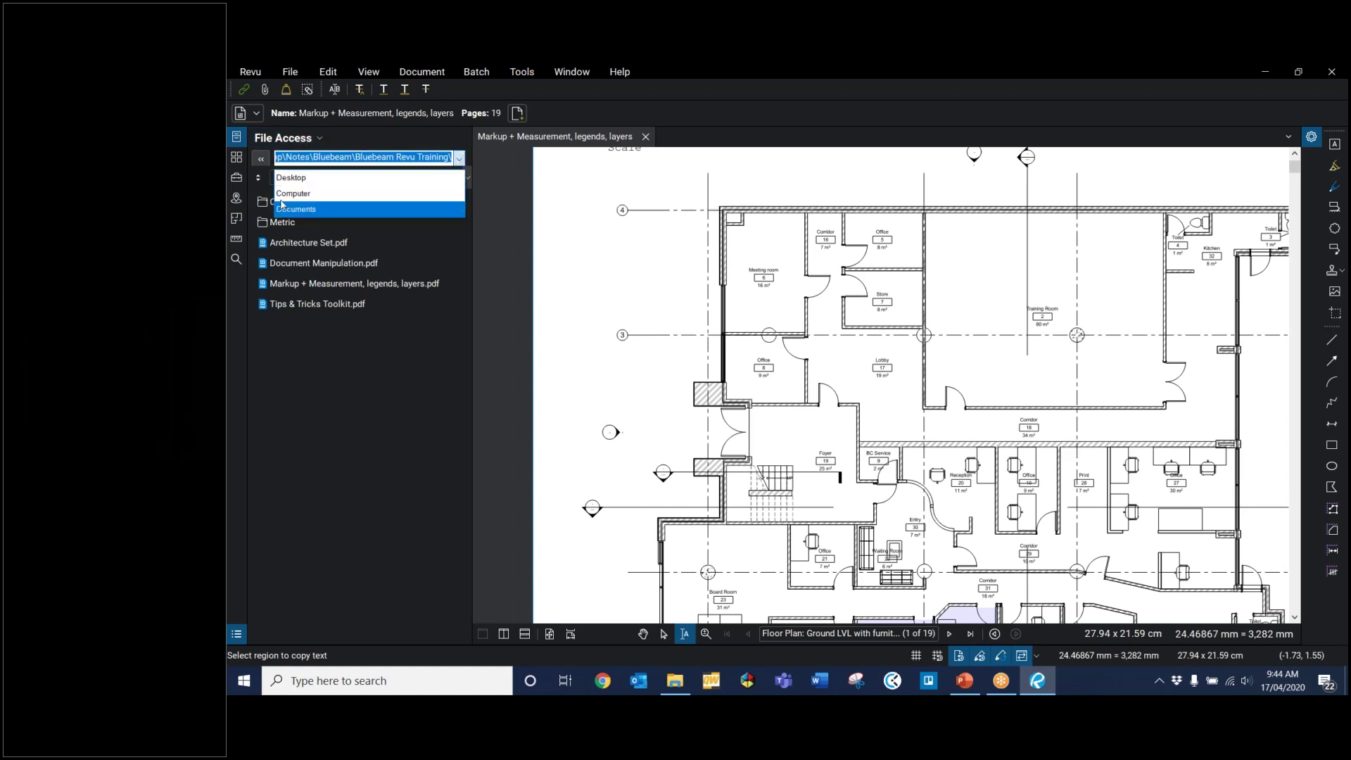
{"action": "left_click", "coordinate": [295, 177]}
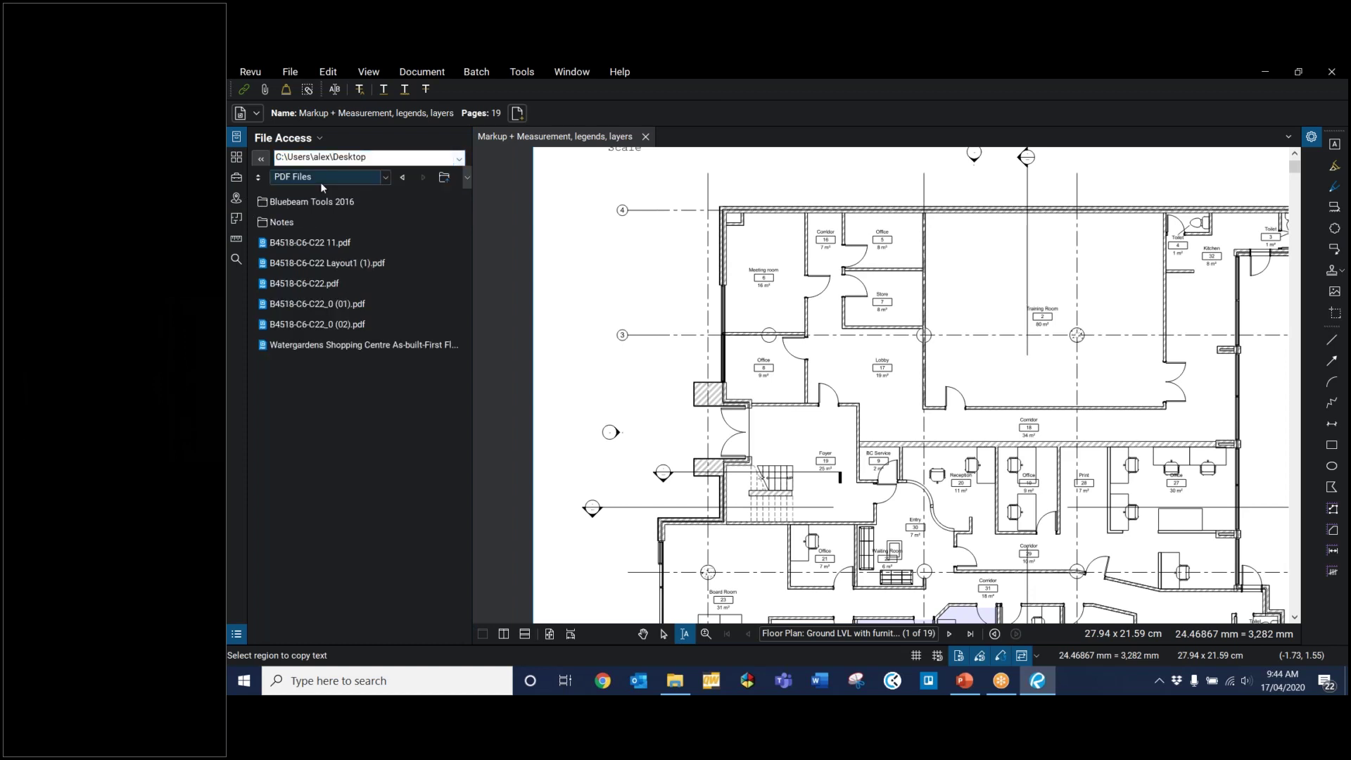
{"action": "double_click", "coordinate": [311, 223]}
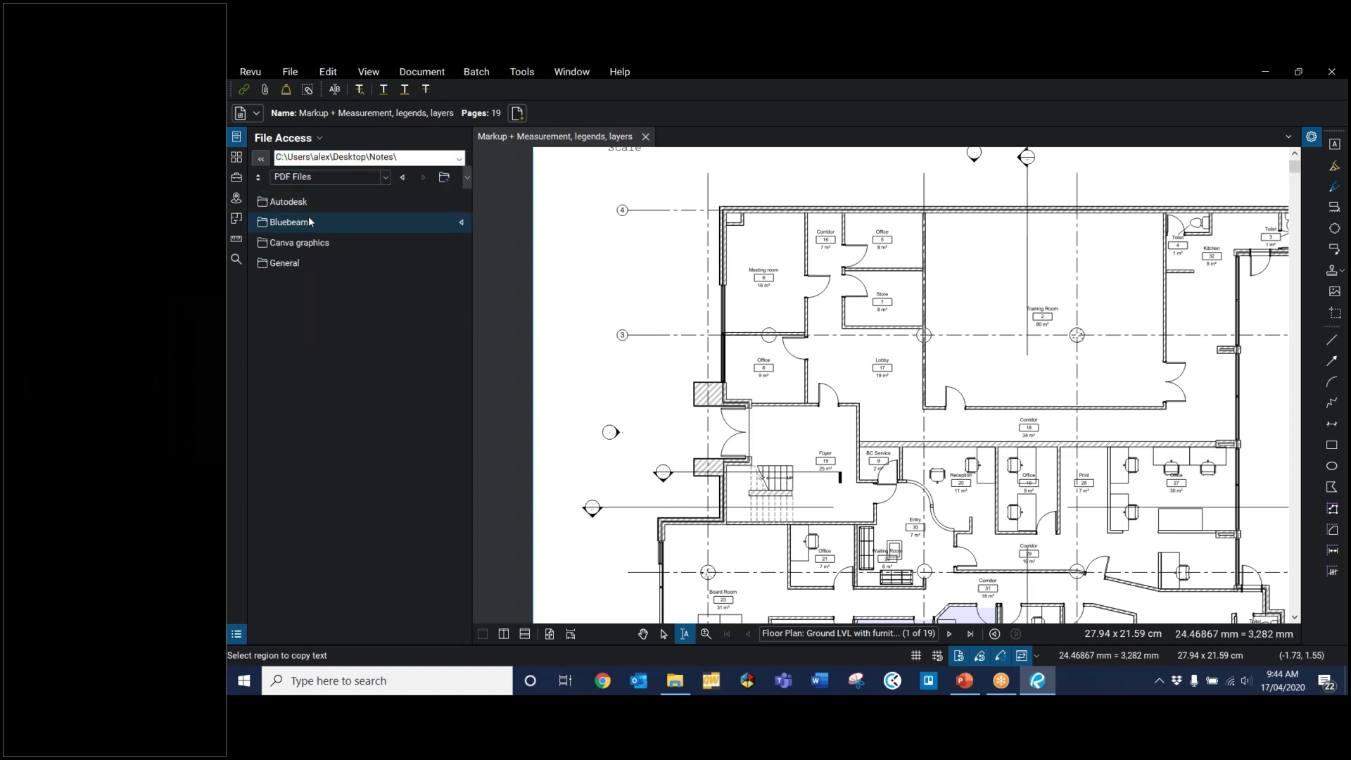
{"action": "double_click", "coordinate": [310, 222]}
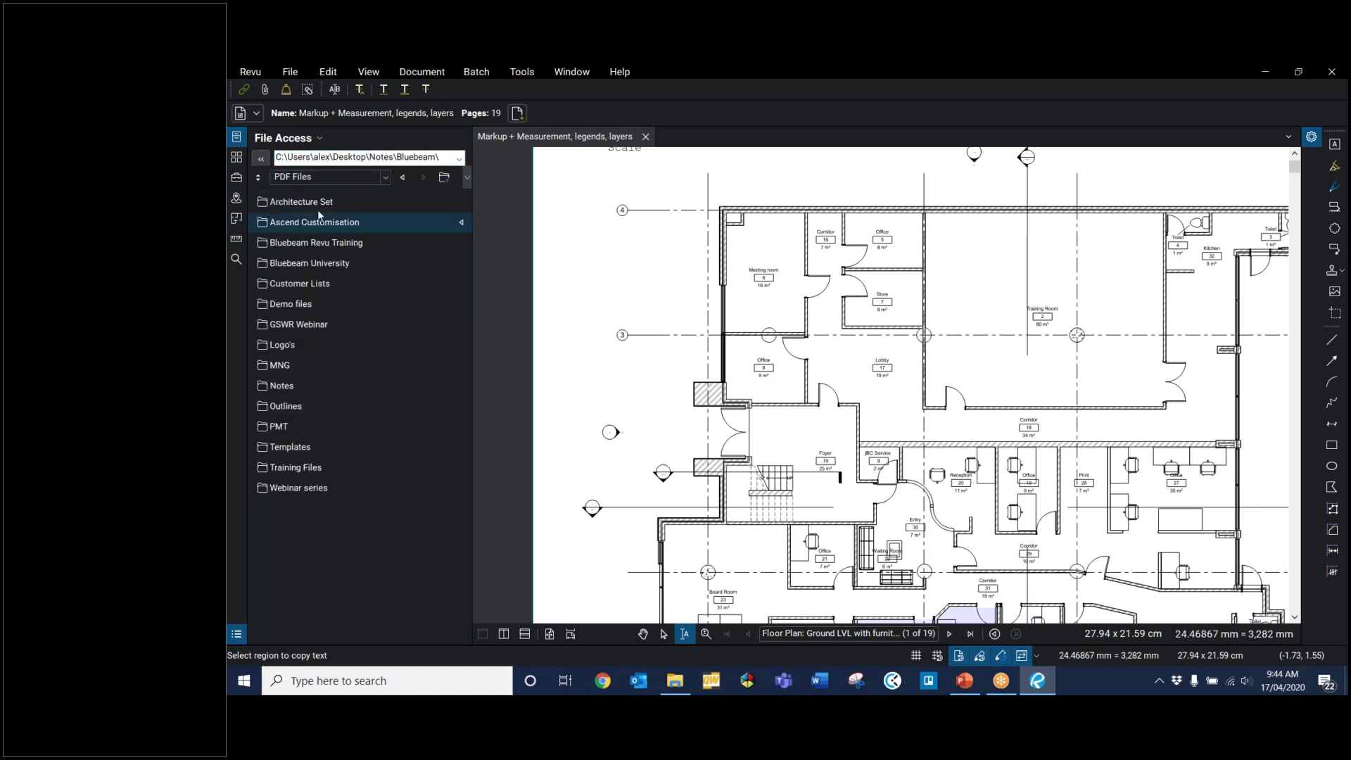
{"action": "double_click", "coordinate": [317, 304]}
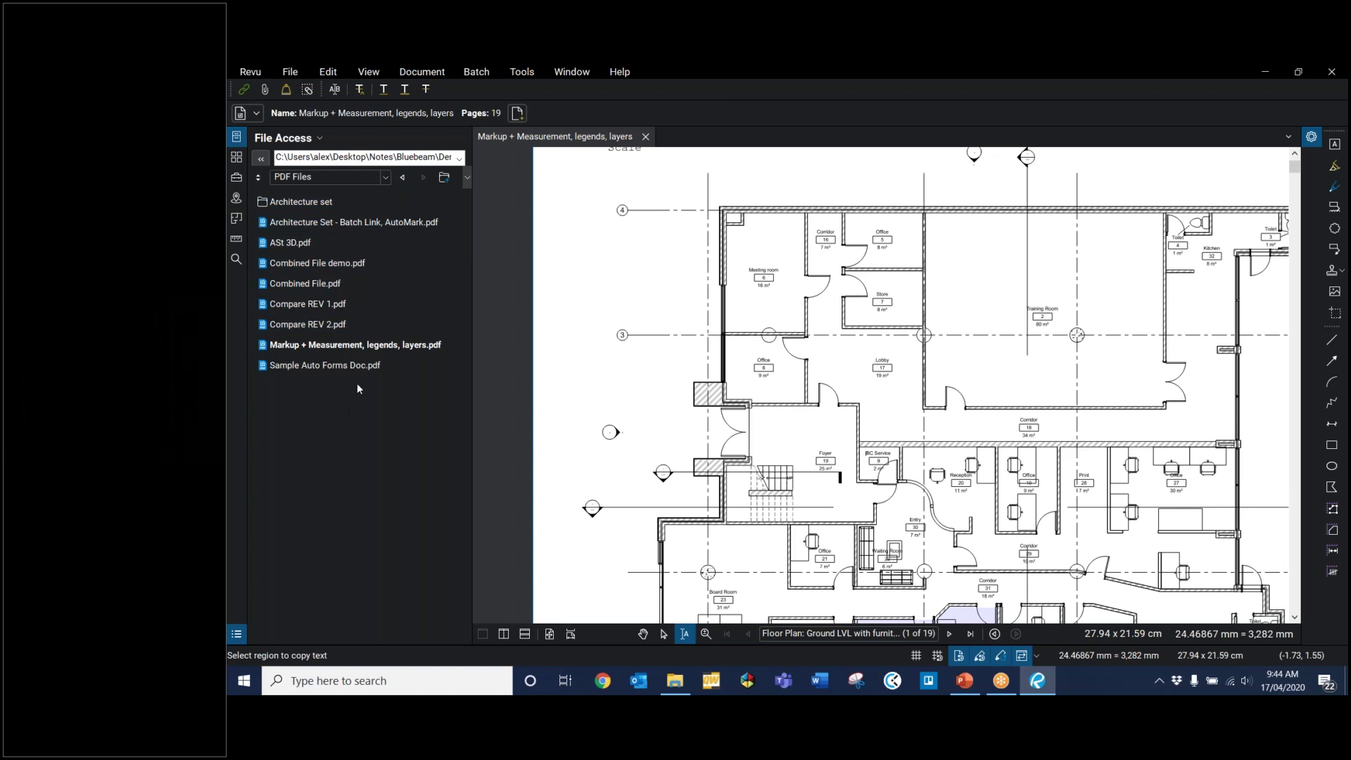
Step: Pin Architecture Set, ASt 3D.pdf, Combined File demo.pdf and Combined File.pdf
{"action": "mouse_move", "coordinate": [455, 224]}
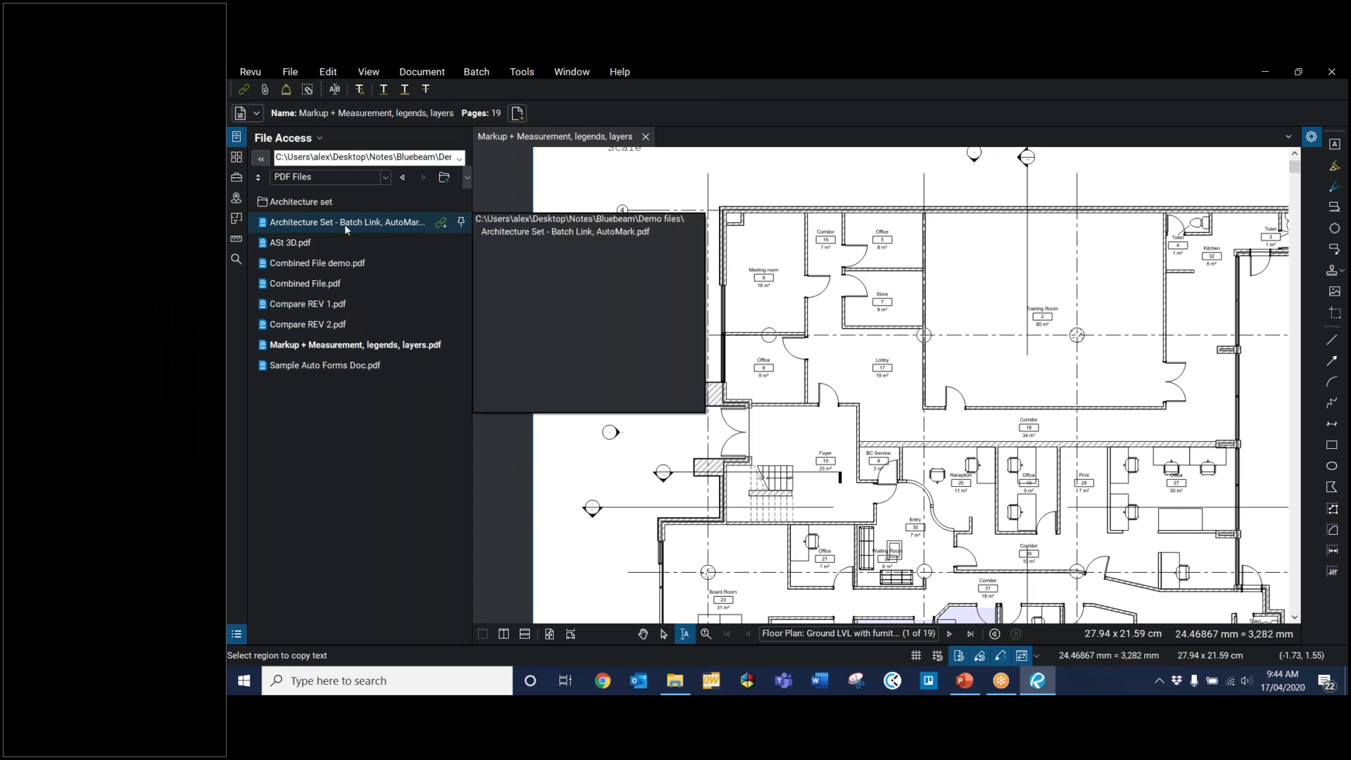
{"action": "left_click", "coordinate": [462, 225]}
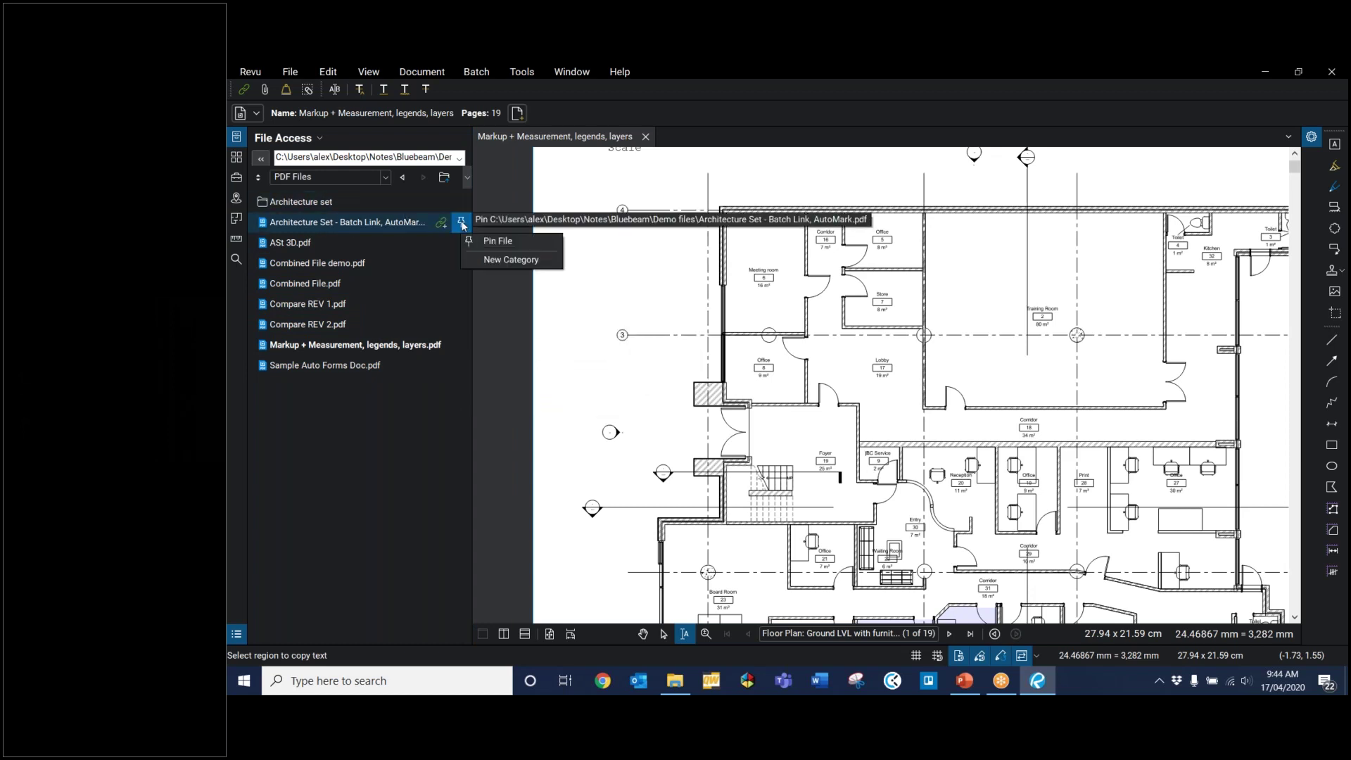
{"action": "left_click", "coordinate": [501, 241]}
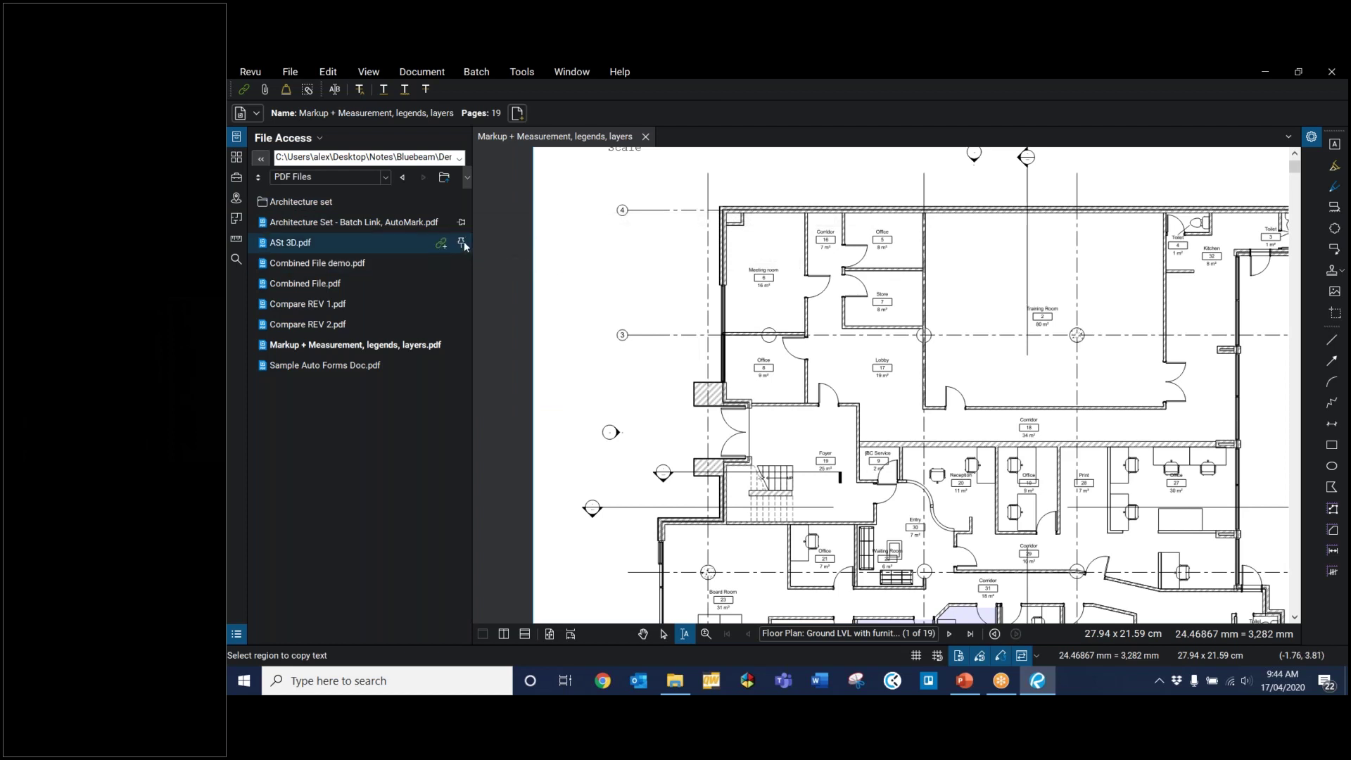
{"action": "left_click", "coordinate": [462, 243]}
{"action": "left_click", "coordinate": [497, 260]}
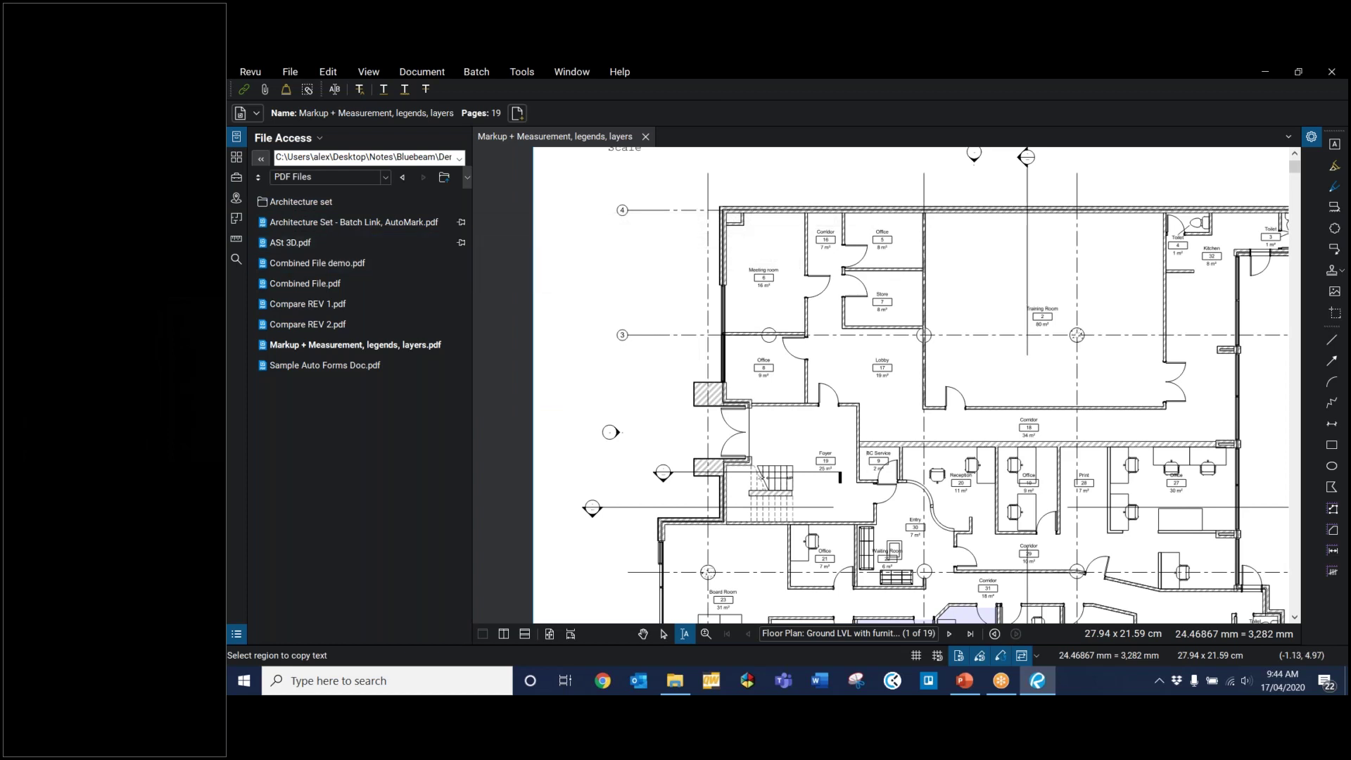
{"action": "left_click", "coordinate": [461, 263]}
{"action": "left_click", "coordinate": [497, 282]}
{"action": "left_click", "coordinate": [461, 283]}
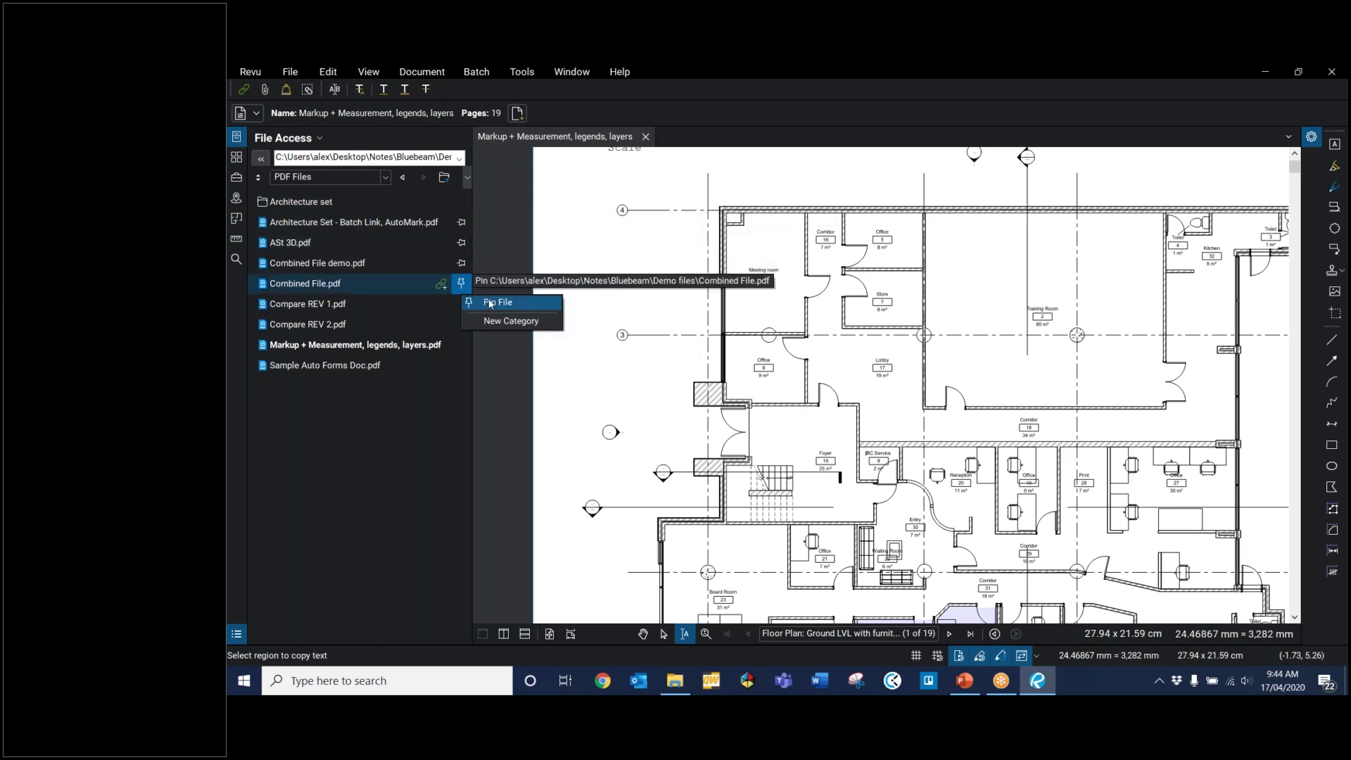
{"action": "left_click", "coordinate": [491, 304]}
Step: Pin Compare REV 1.pdf, Compare REV 2.pdf, Markup + Measurement and Sample Auto Forms Doc.pdf
{"action": "left_click", "coordinate": [461, 303]}
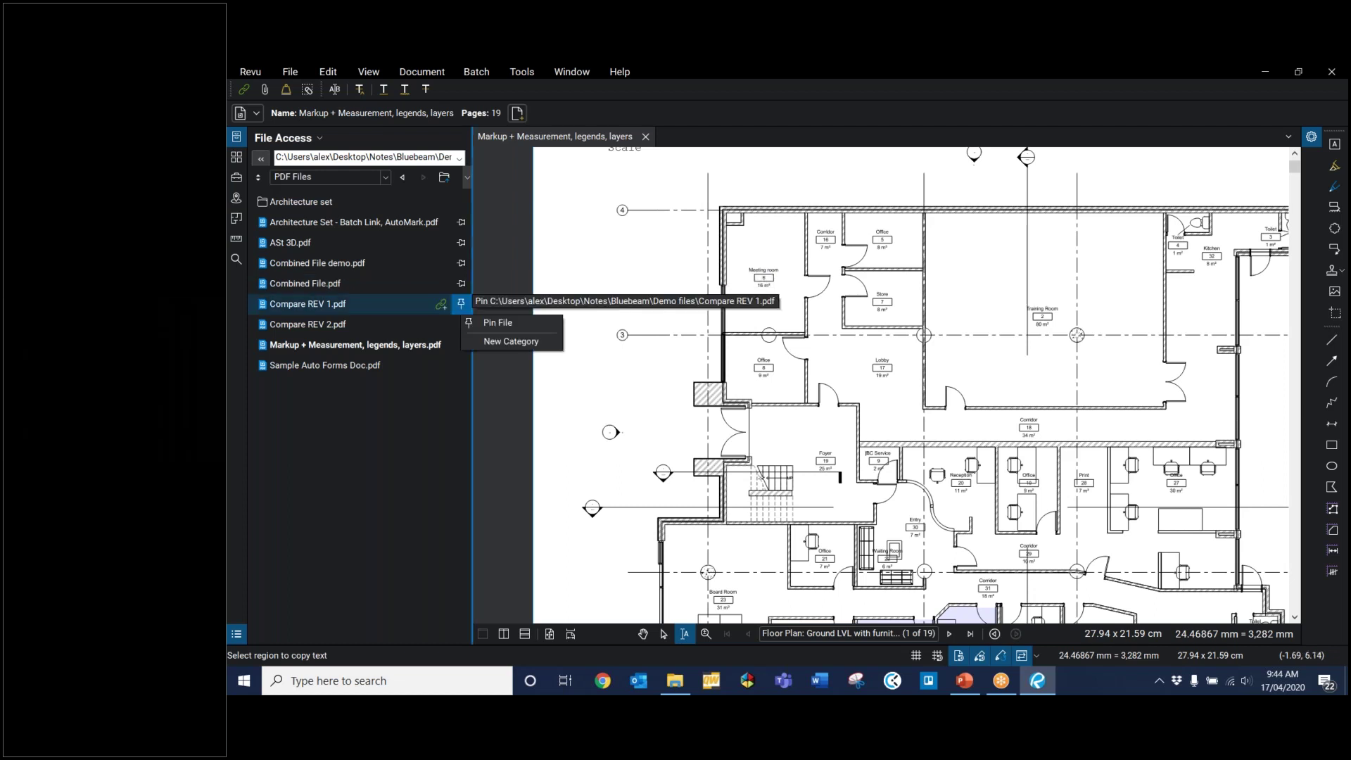
{"action": "left_click", "coordinate": [497, 322]}
{"action": "left_click", "coordinate": [461, 323]}
{"action": "left_click", "coordinate": [498, 343]}
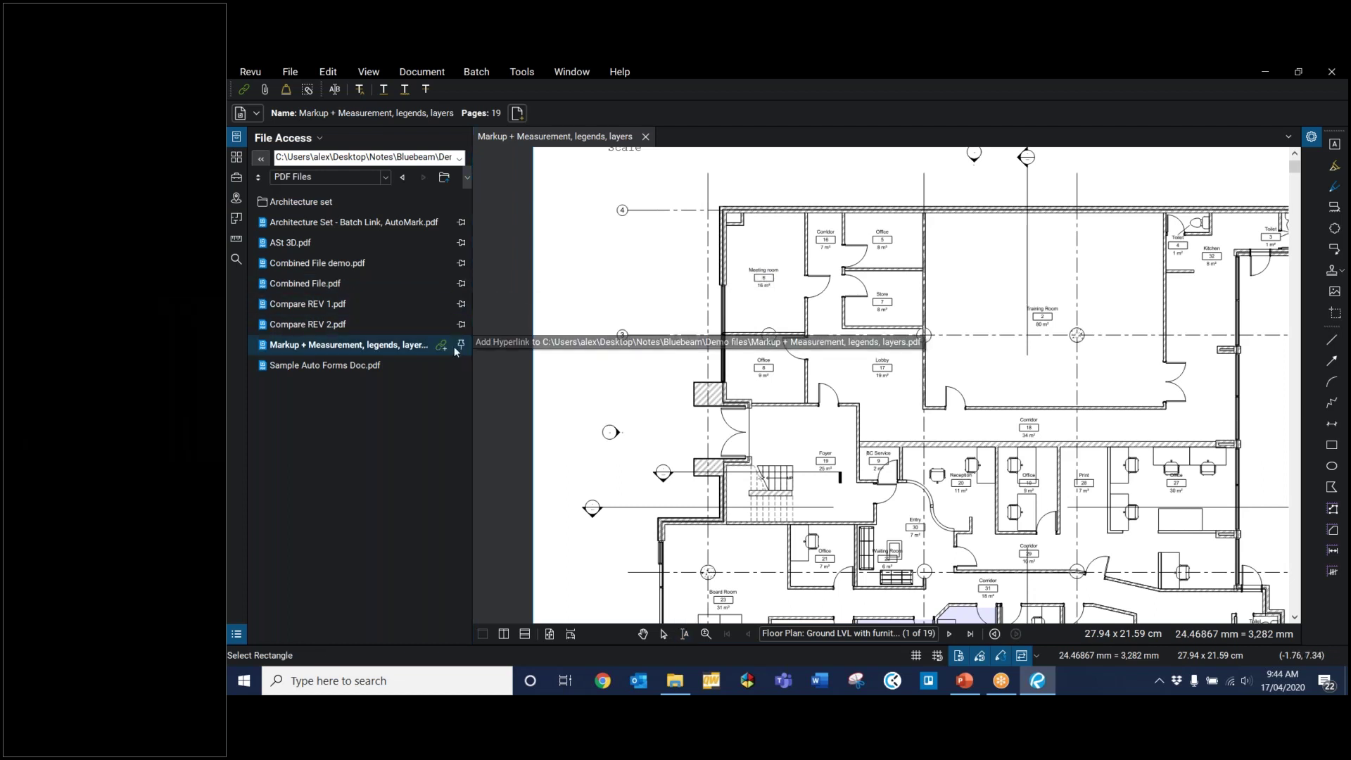
{"action": "left_click", "coordinate": [461, 344]}
{"action": "left_click", "coordinate": [493, 363]}
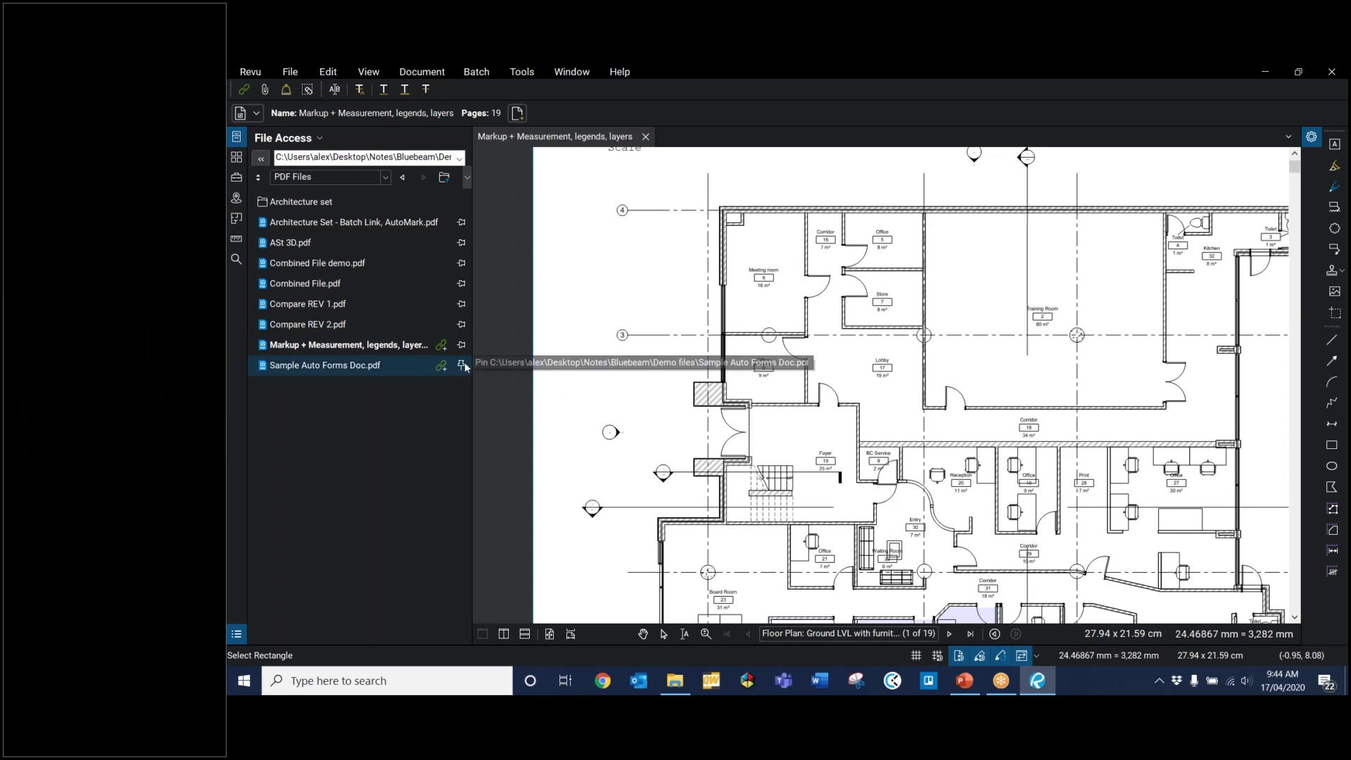
{"action": "left_click", "coordinate": [463, 366]}
{"action": "left_click", "coordinate": [493, 384]}
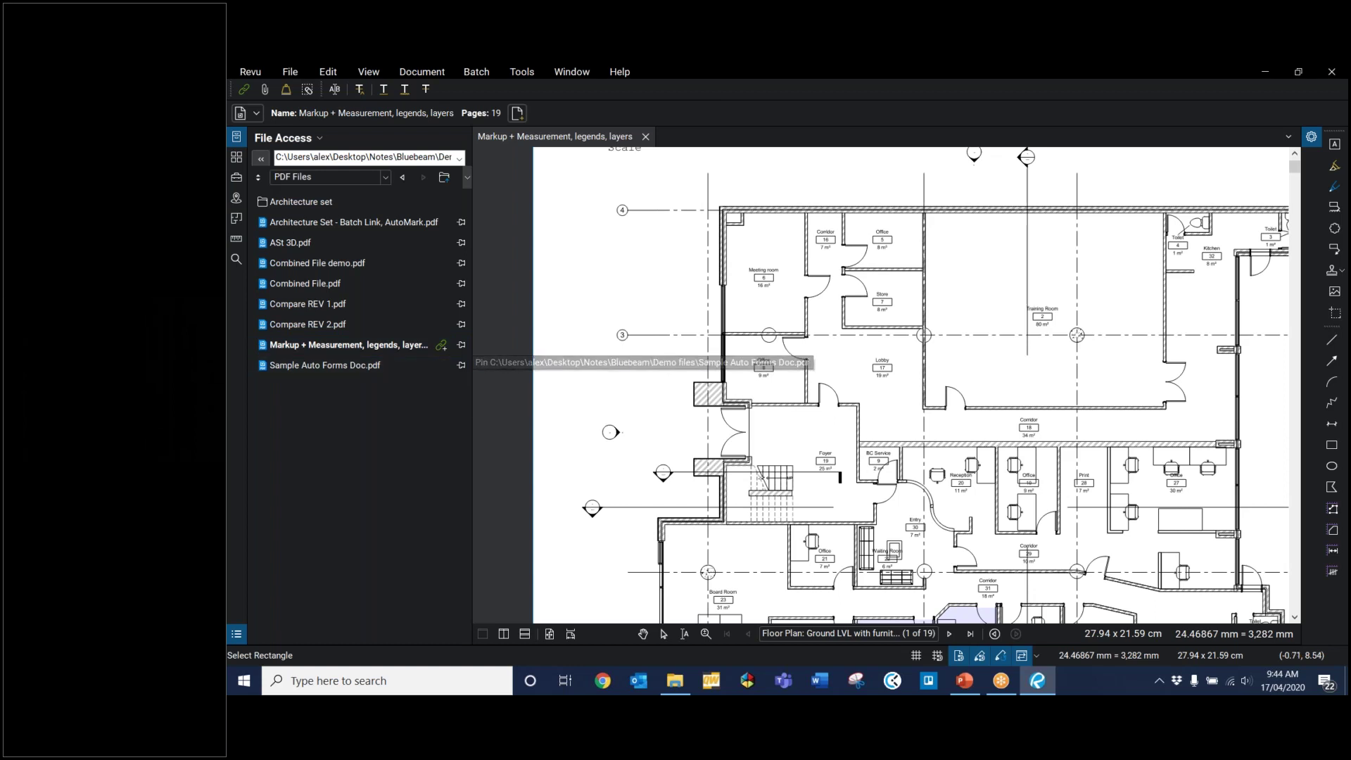
Step: Switch File Access to Recent Files and open the pinned Architecture Set - Batch Link, AutoMark.pdf
{"action": "left_click", "coordinate": [287, 138]}
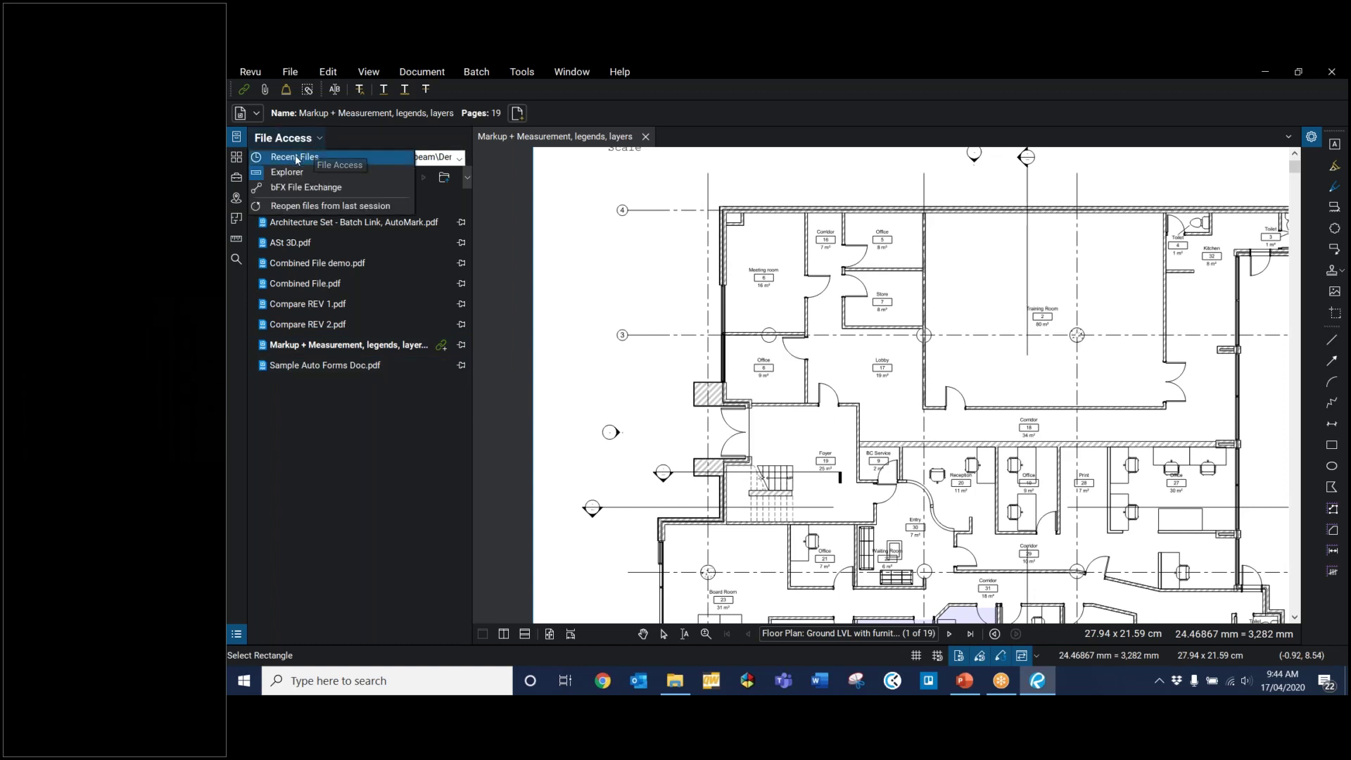
{"action": "left_click", "coordinate": [295, 157]}
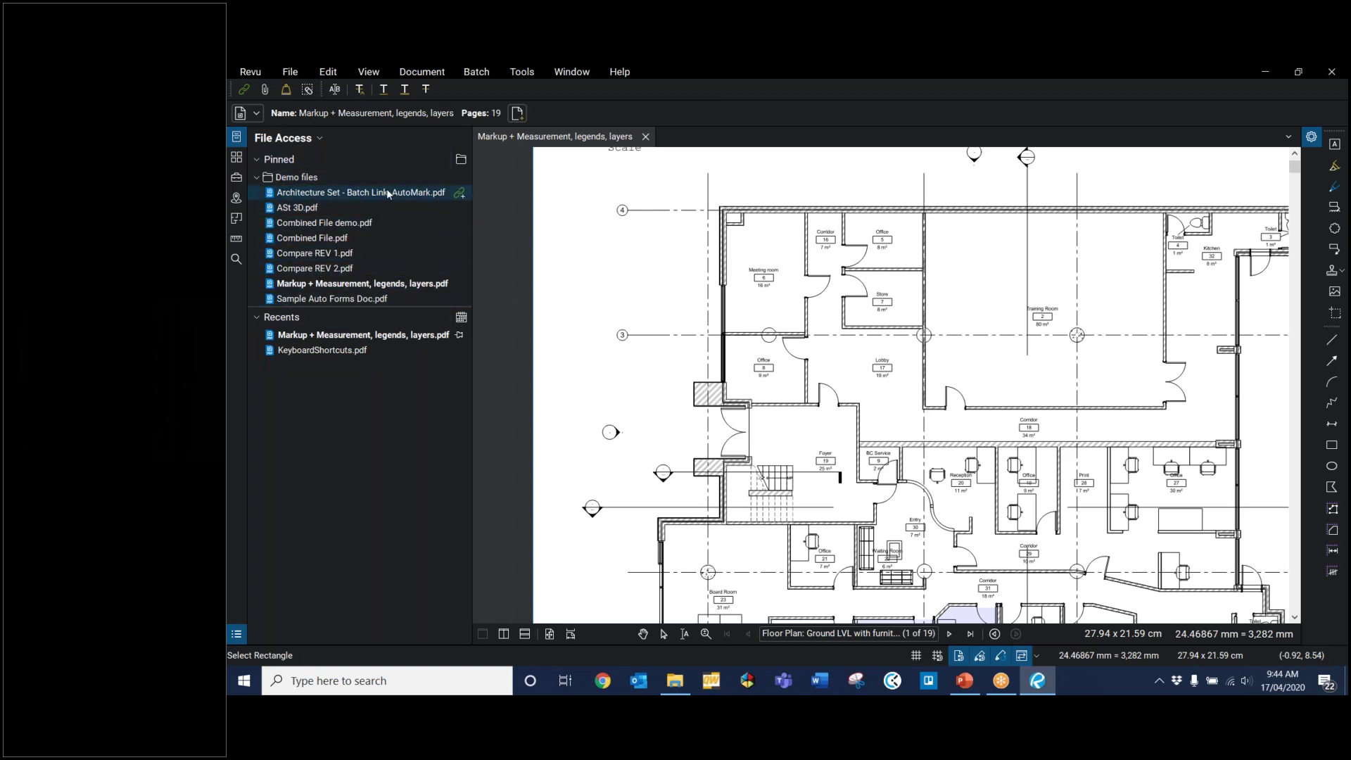
{"action": "mouse_move", "coordinate": [376, 305]}
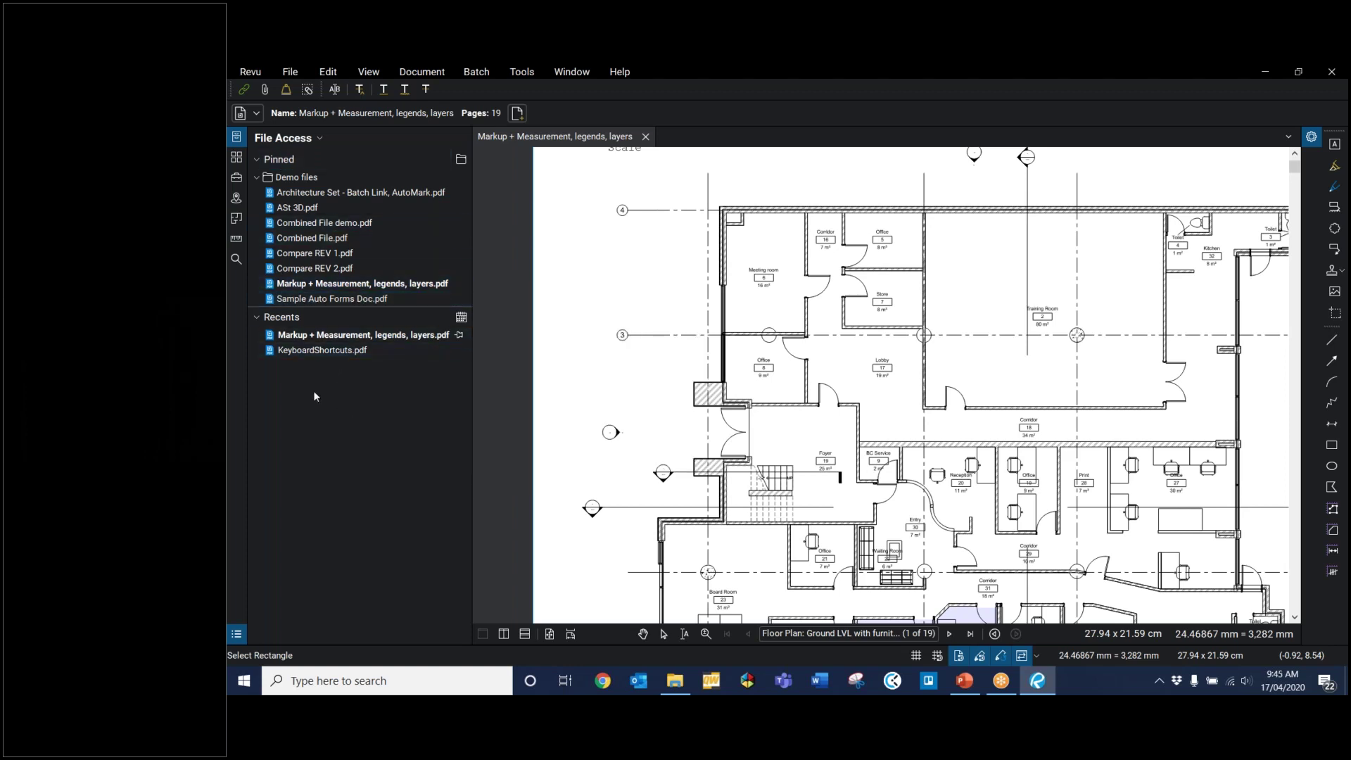
{"action": "left_click", "coordinate": [376, 196]}
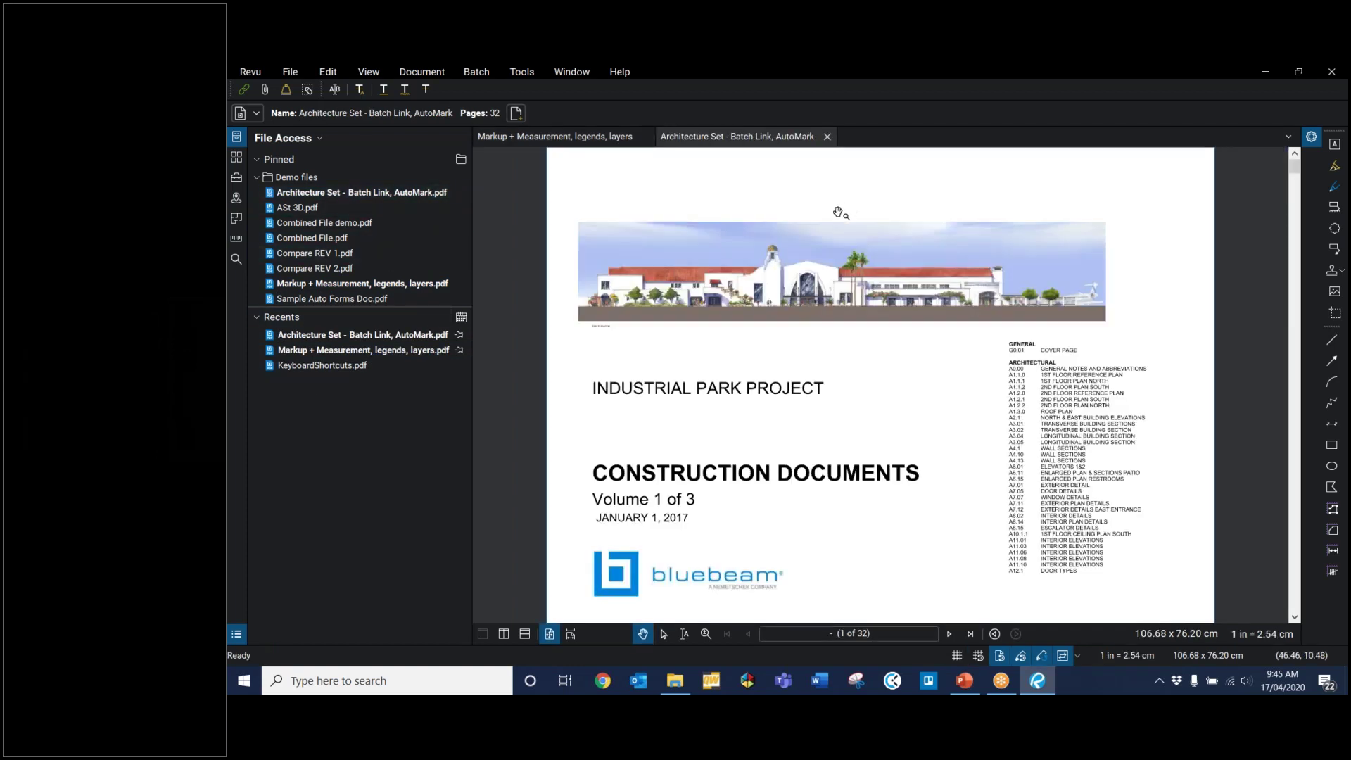
{"action": "scroll", "coordinate": [836, 207], "scroll_direction": "down", "scroll_amount": 1}
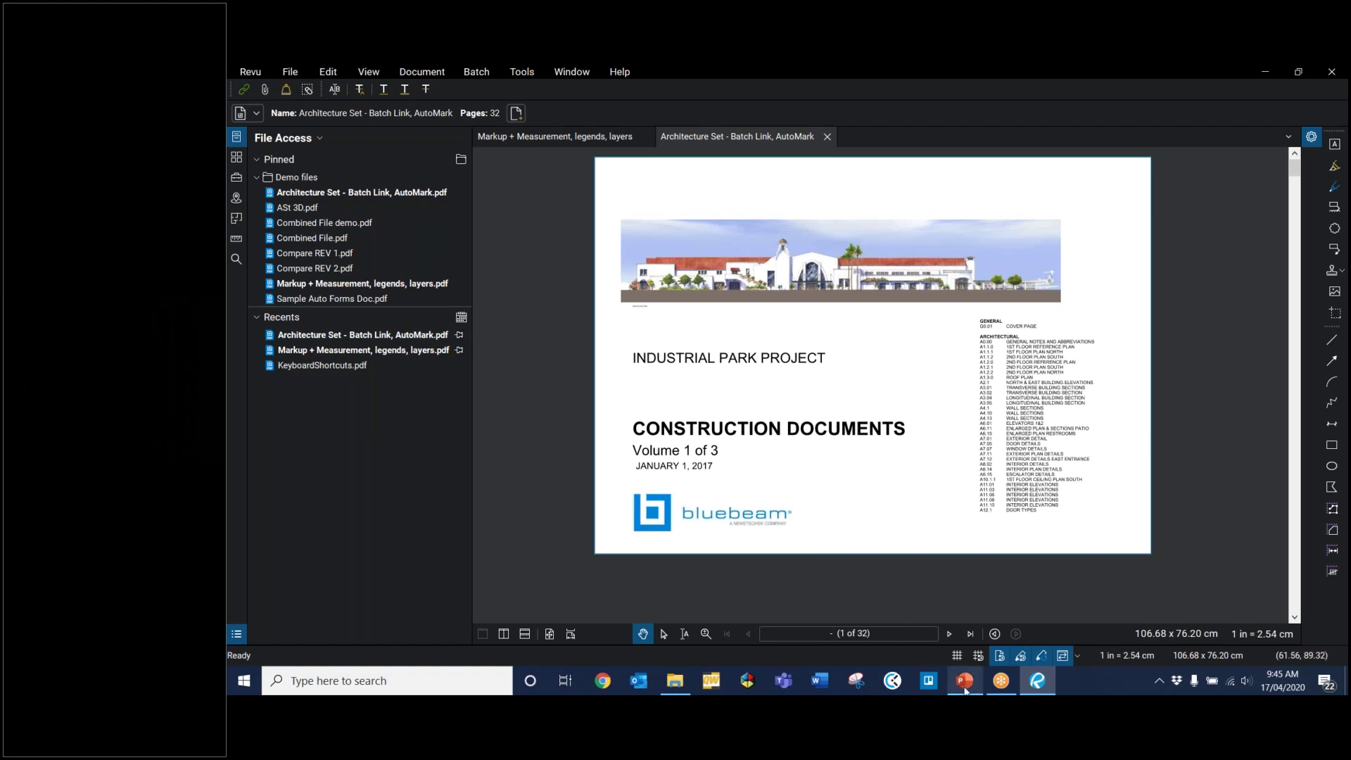
Step: Return to PowerPoint, advance to slide 5 'Questions?', and swap presenter view with the slide show
{"action": "left_click", "coordinate": [975, 675]}
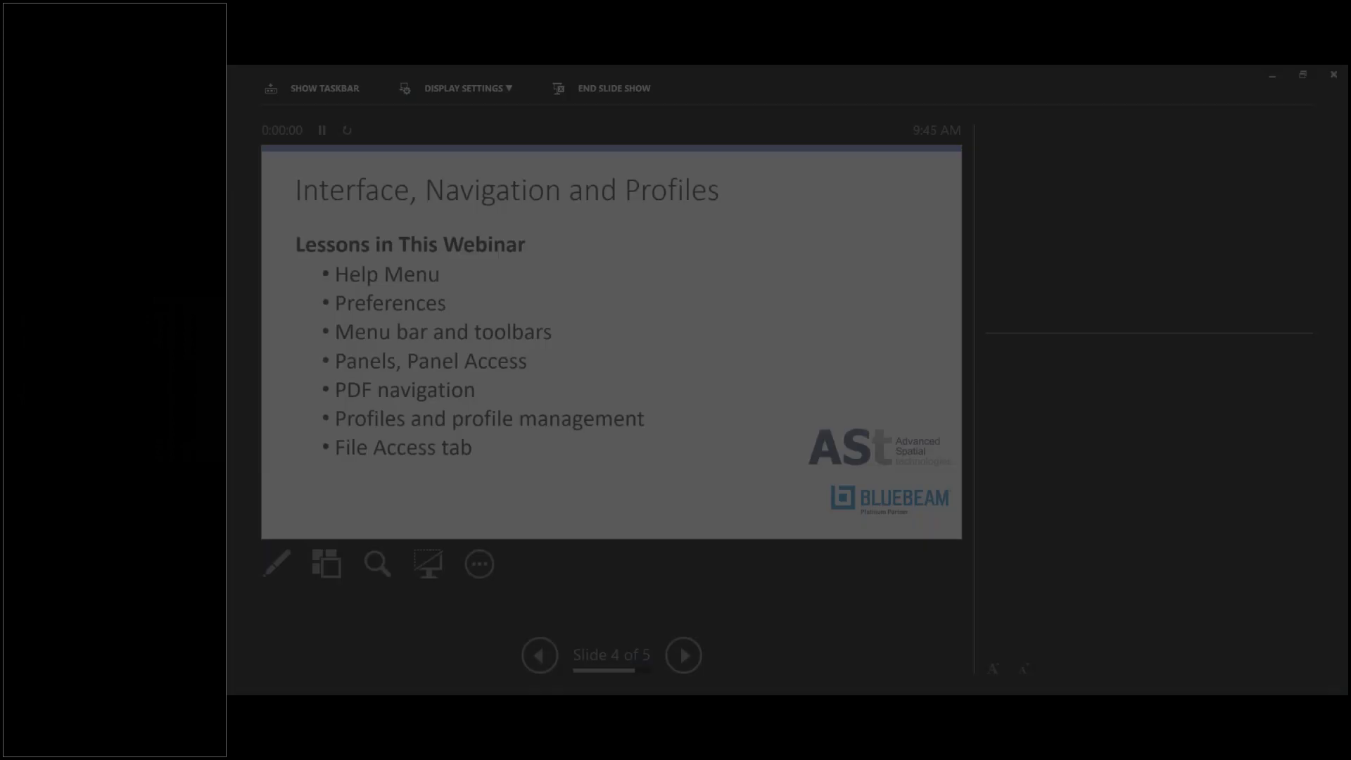
{"action": "key", "text": "Right"}
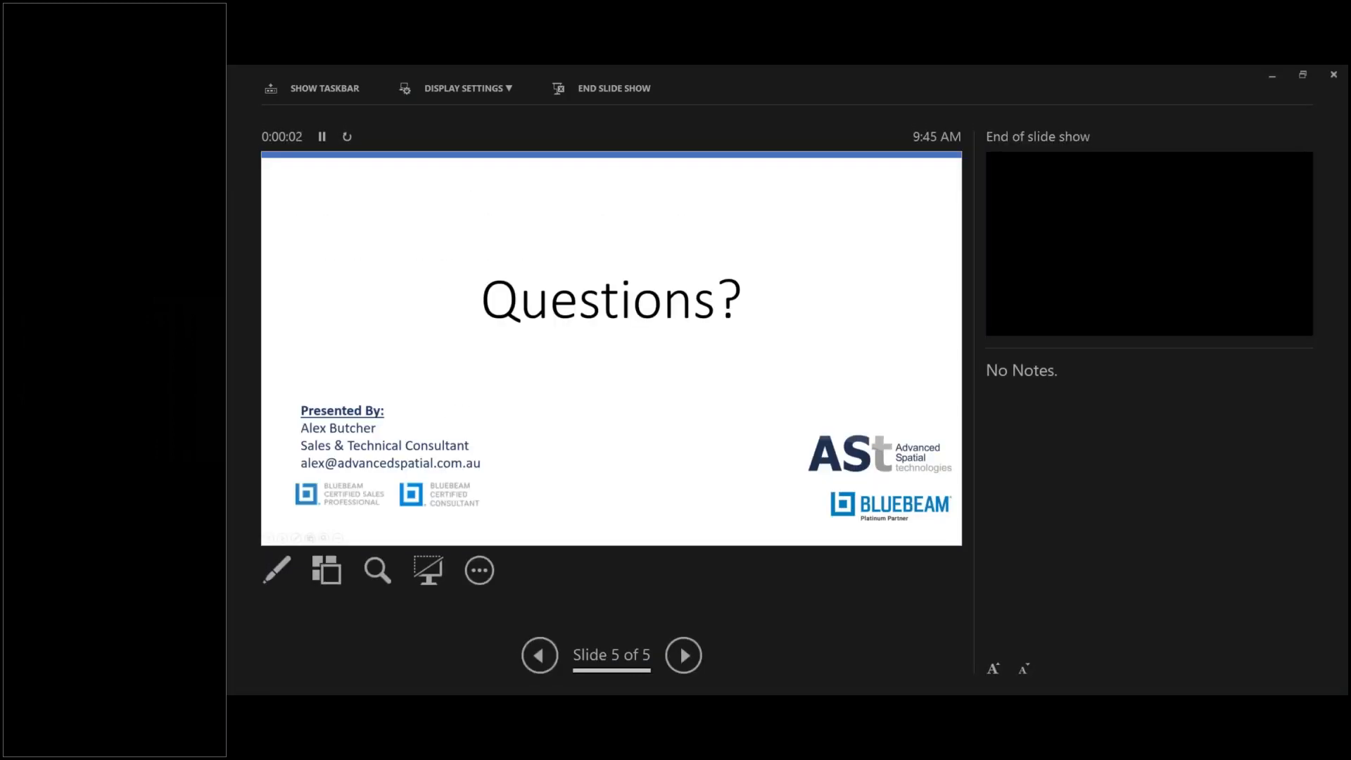
{"action": "left_click", "coordinate": [502, 87]}
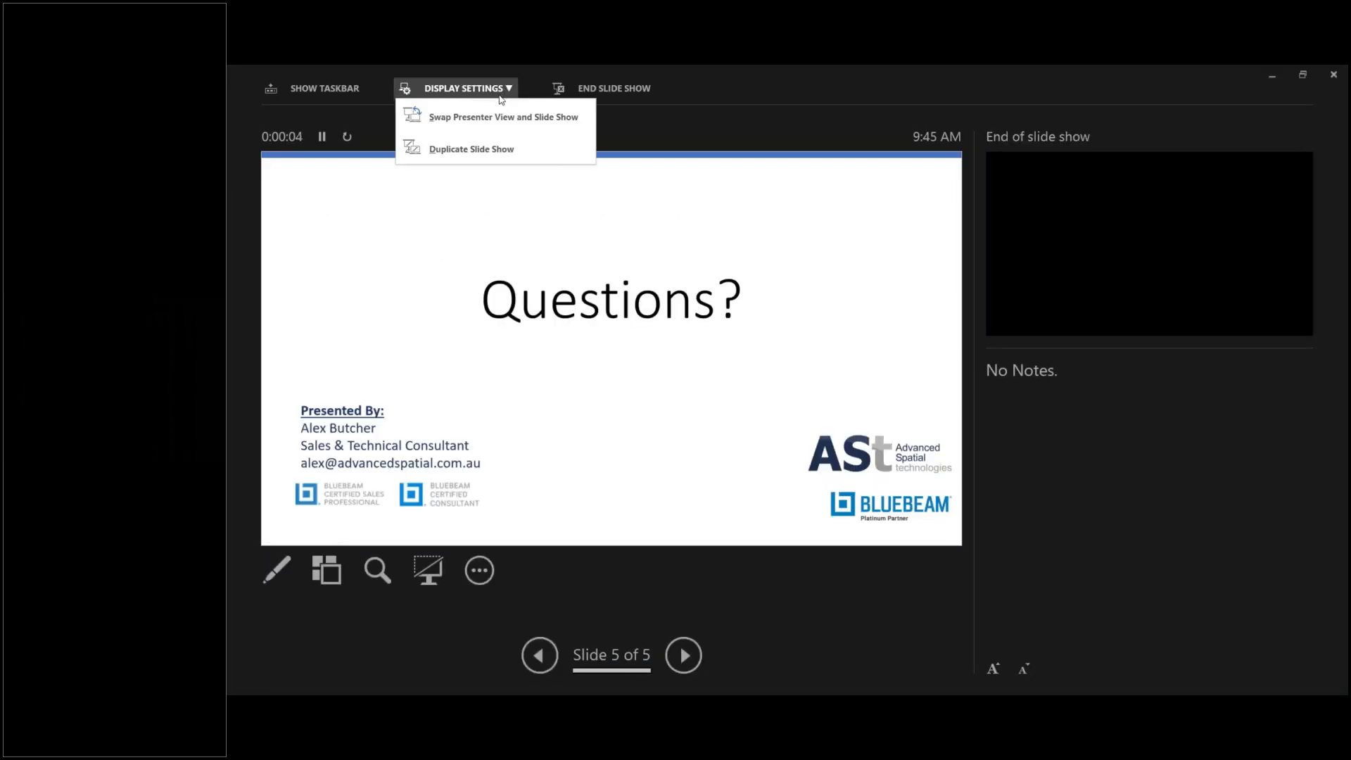